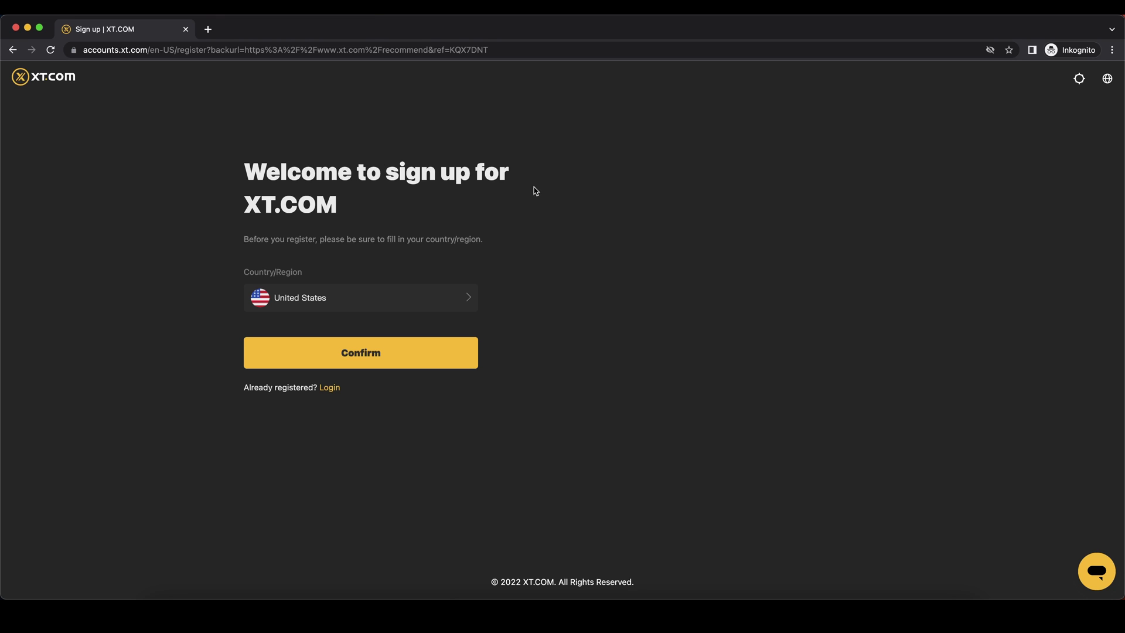
Look through the country list, keep United States as the sign-up country/region and continue to the account creation form.
left_click(440, 299)
scroll(552, 279, "down", 20)
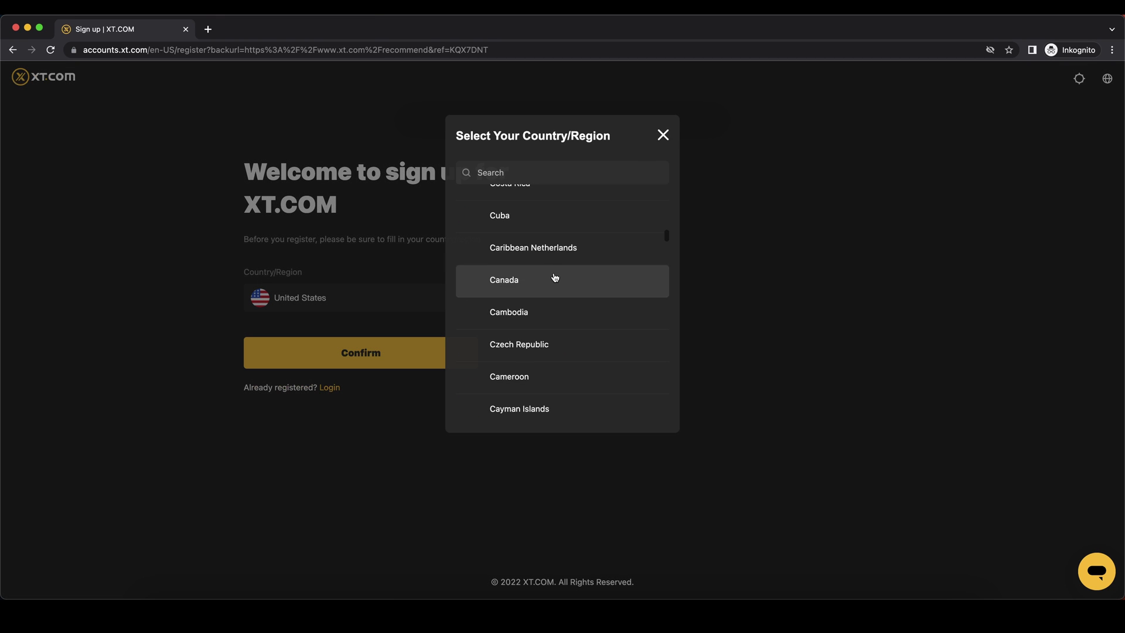
left_click(221, 287)
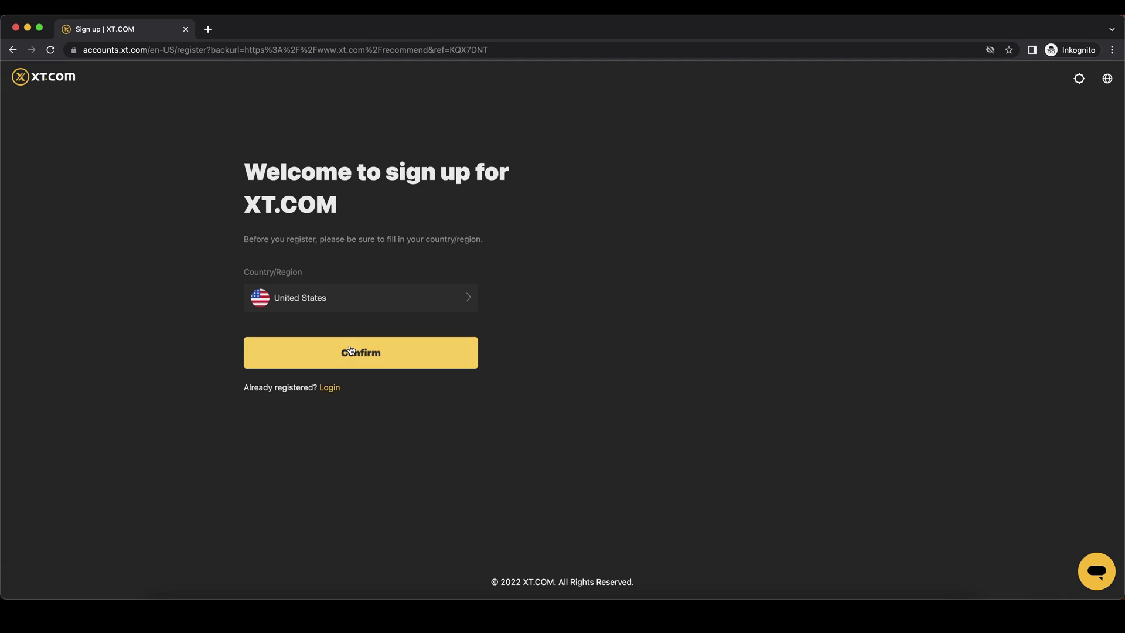
left_click(350, 351)
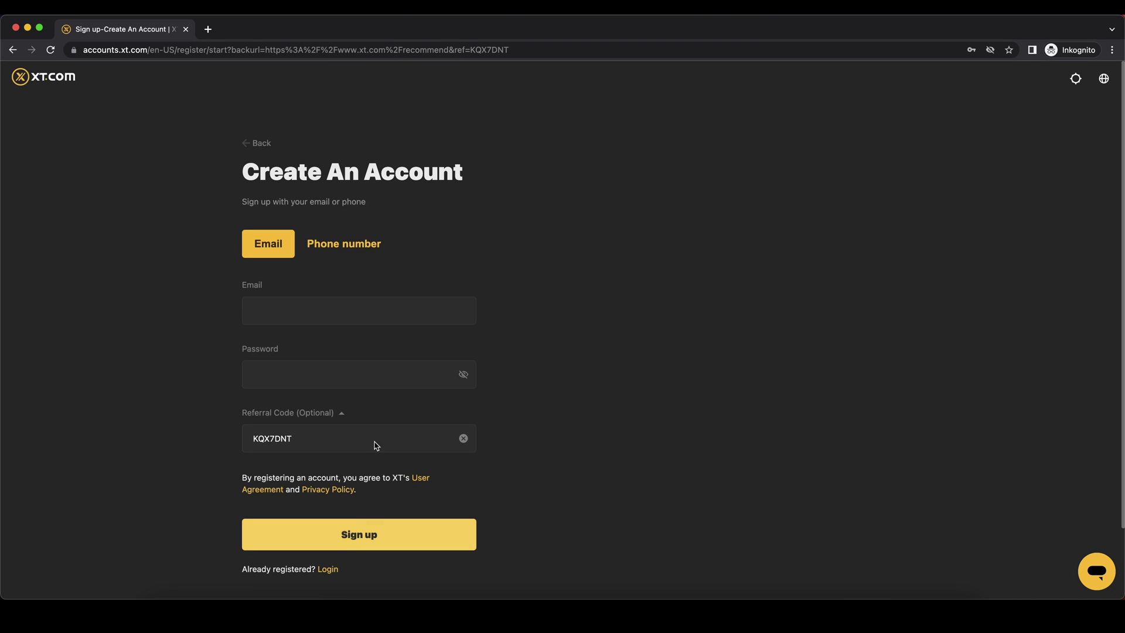
left_click(280, 446)
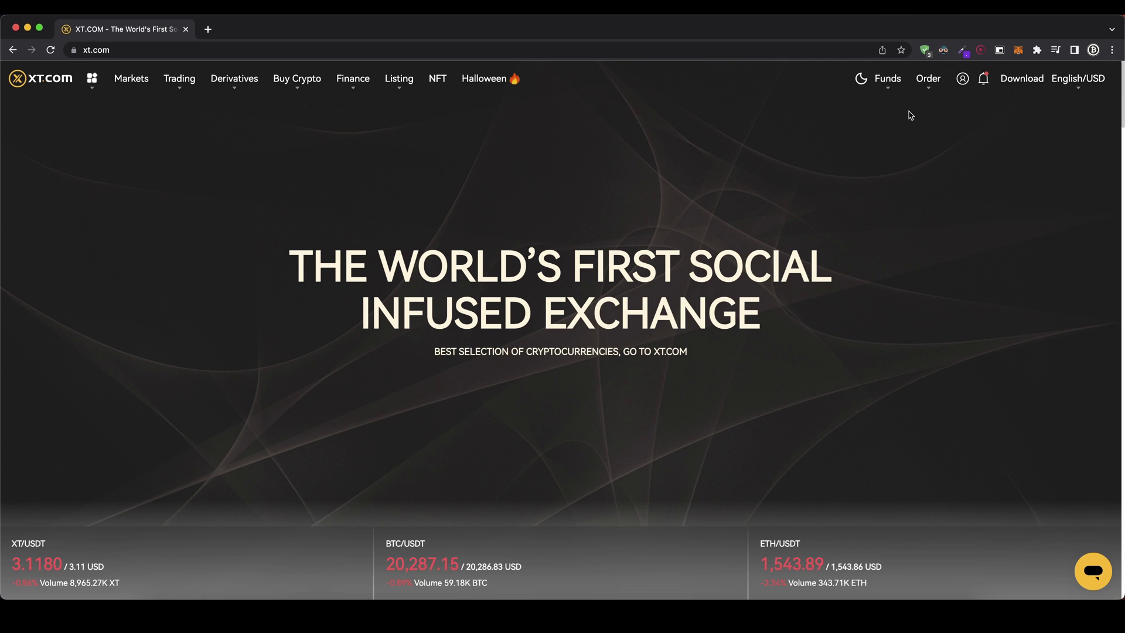
Open the account's Security Center and examine the two-factor authentication options, particularly Google Authenticator.
mouse_move(932, 98)
mouse_move(963, 82)
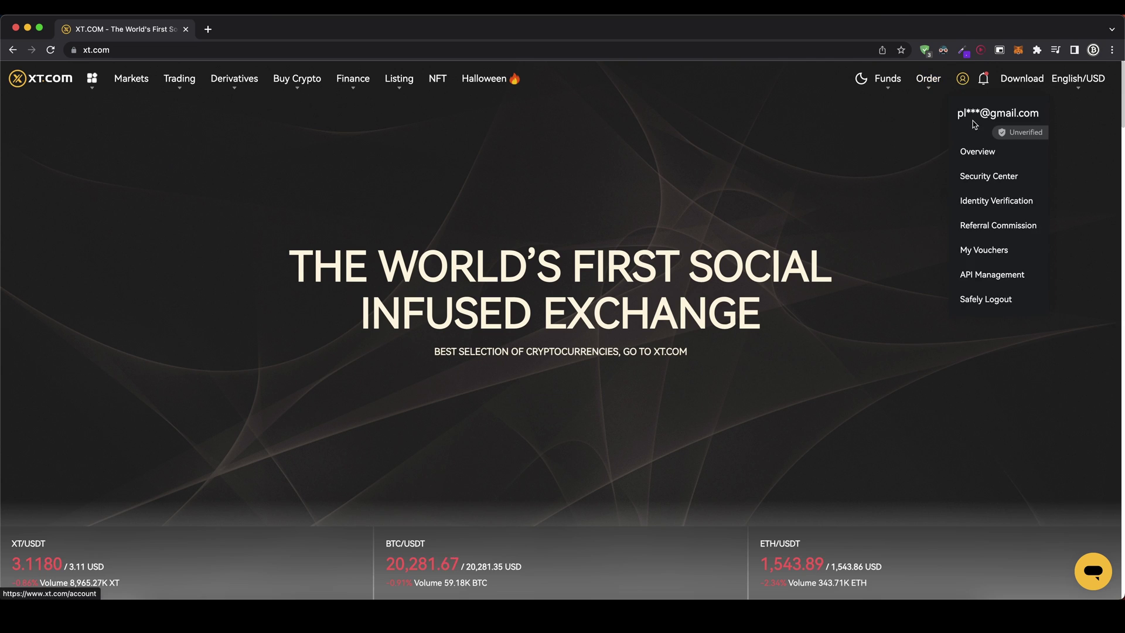
left_click(985, 175)
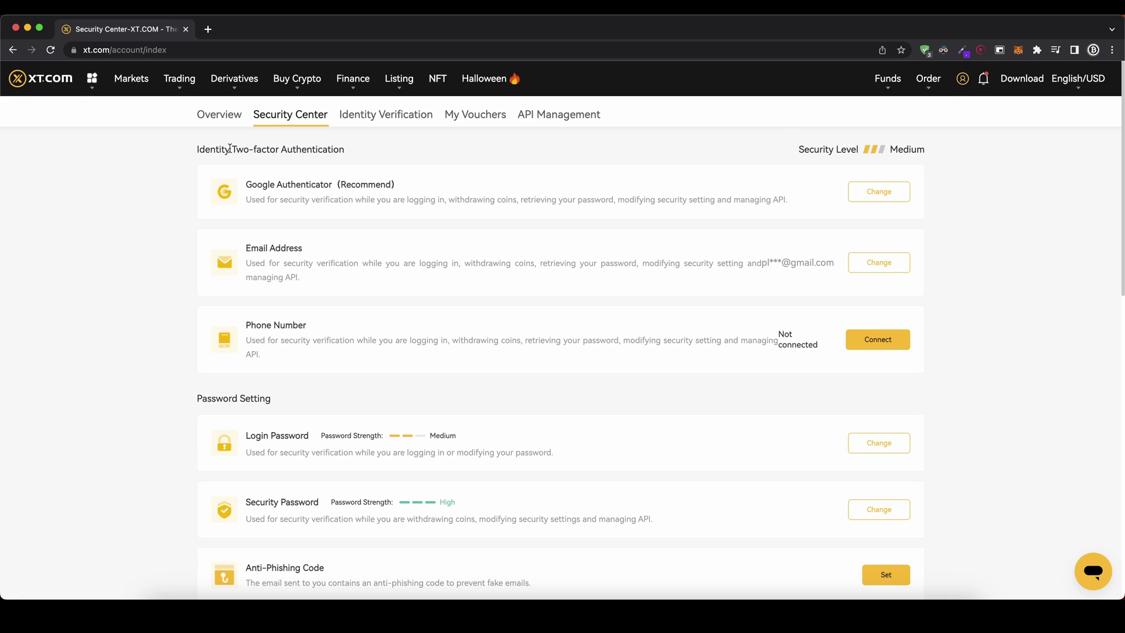
left_click_drag(230, 149, 373, 154)
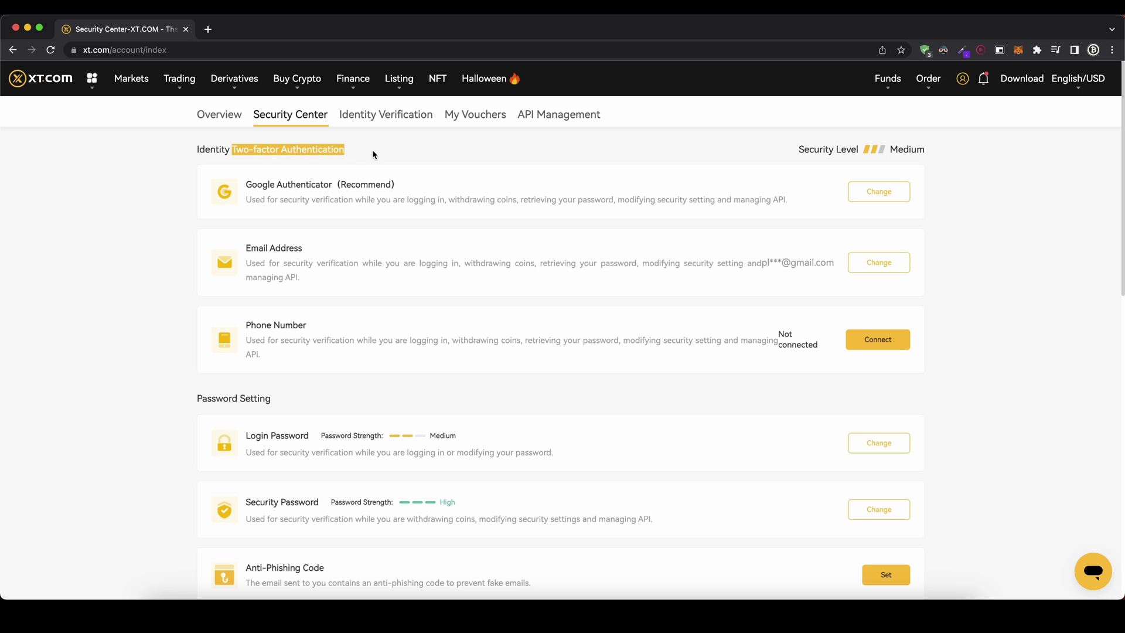
left_click(373, 154)
left_click_drag(245, 184, 402, 188)
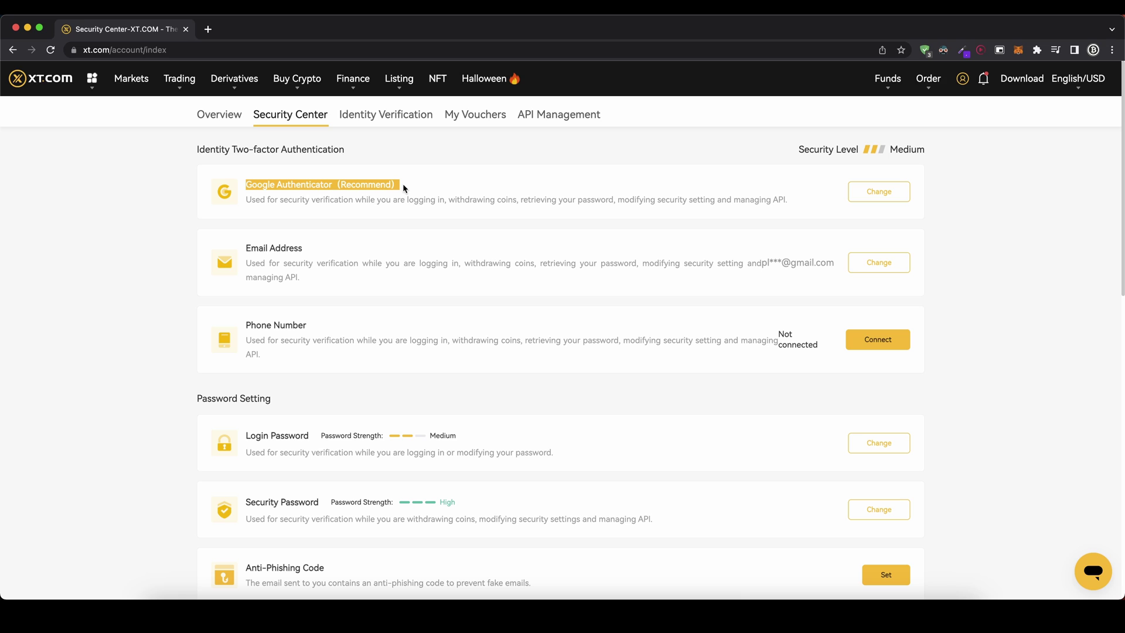
left_click(814, 193)
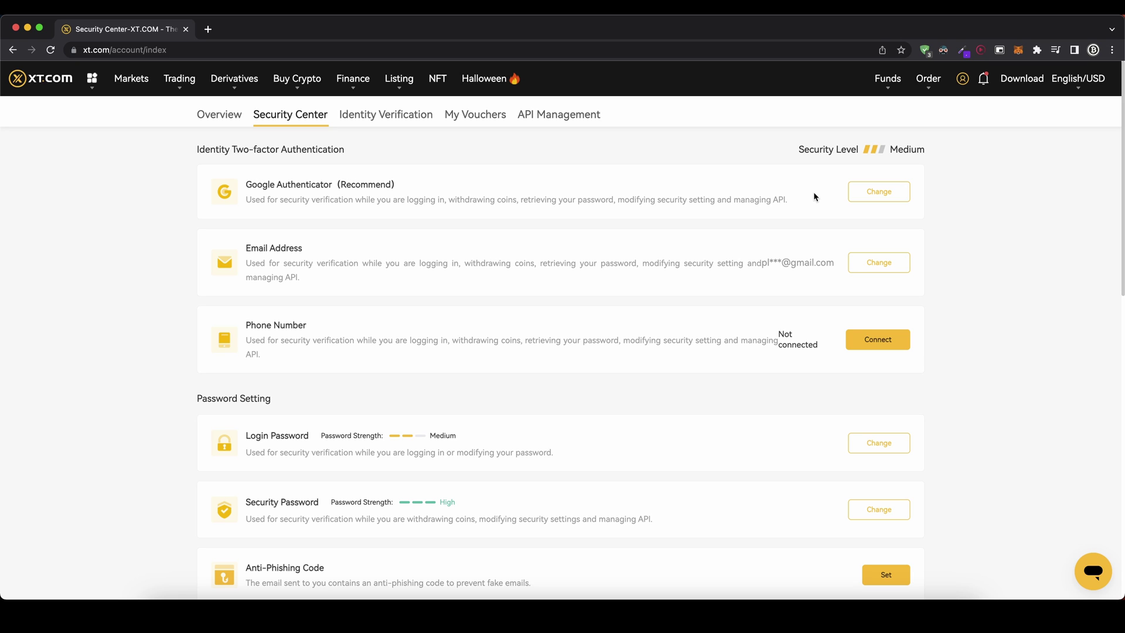
View the Spot Account balances and the wallet overview, returning to the Spot Account.
mouse_move(888, 87)
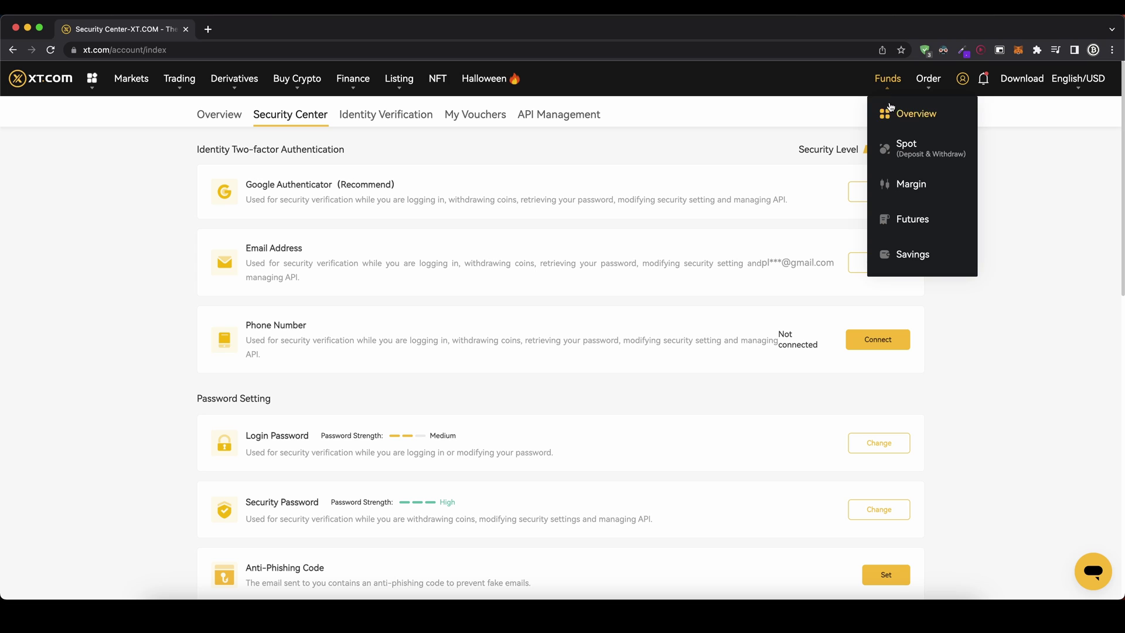
left_click(906, 145)
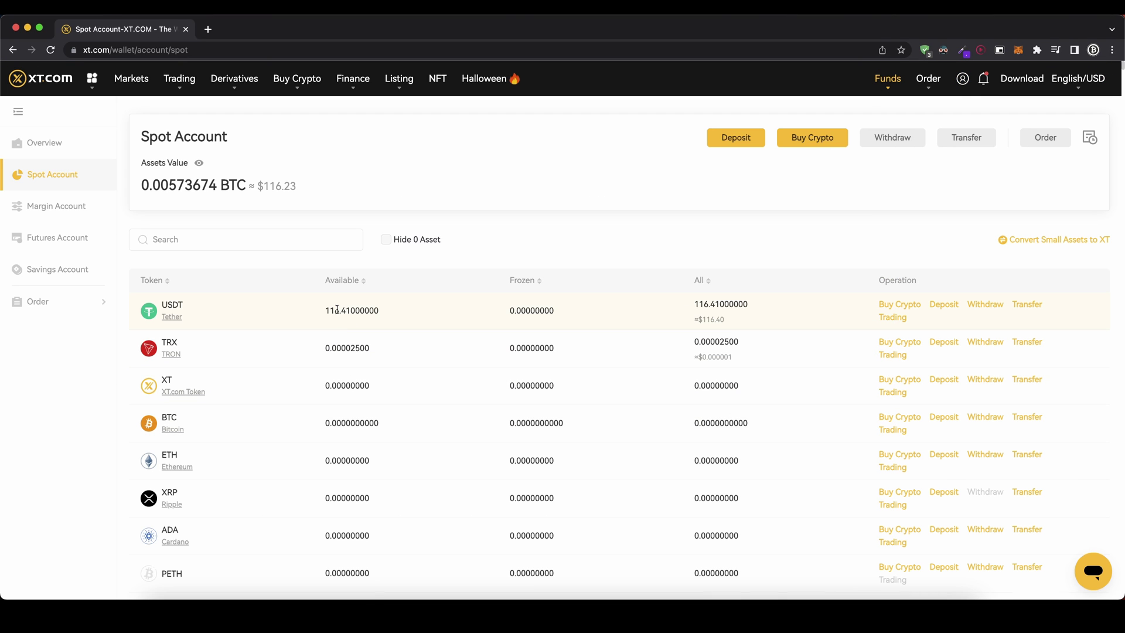
left_click(42, 148)
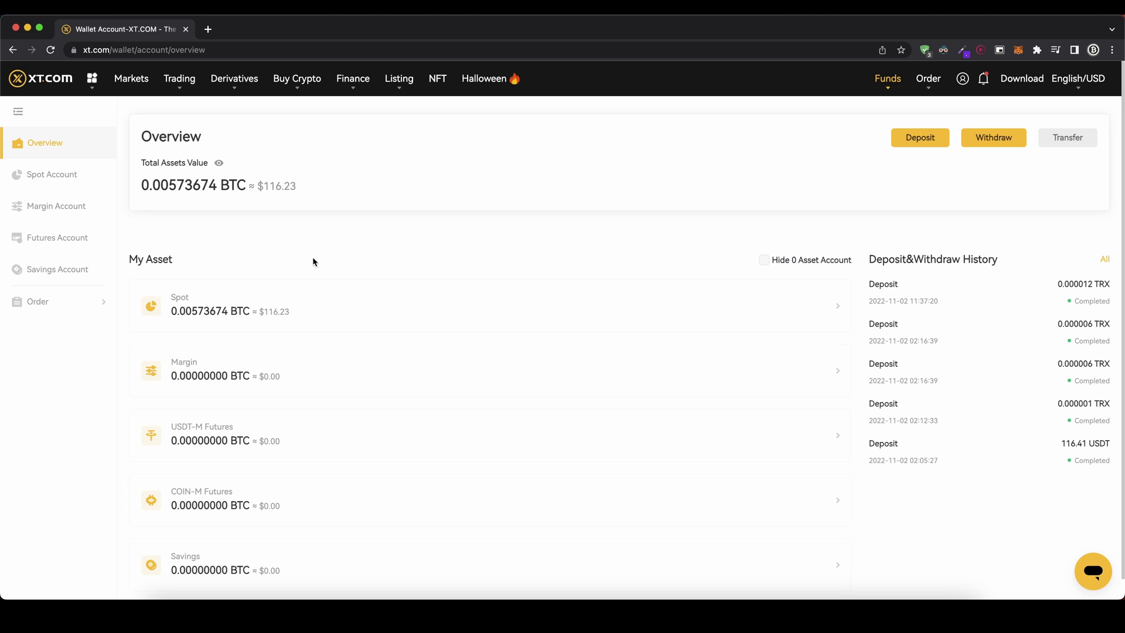
left_click(190, 305)
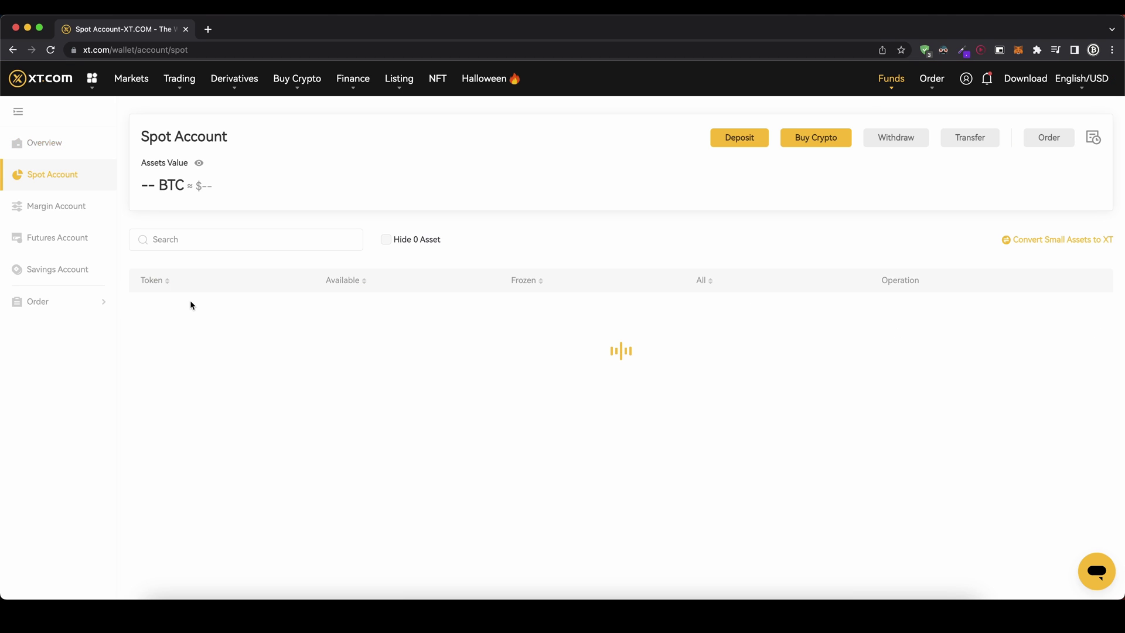
Start a crypto deposit of BTC over the Bitcoin network and copy its deposit address.
left_click(734, 141)
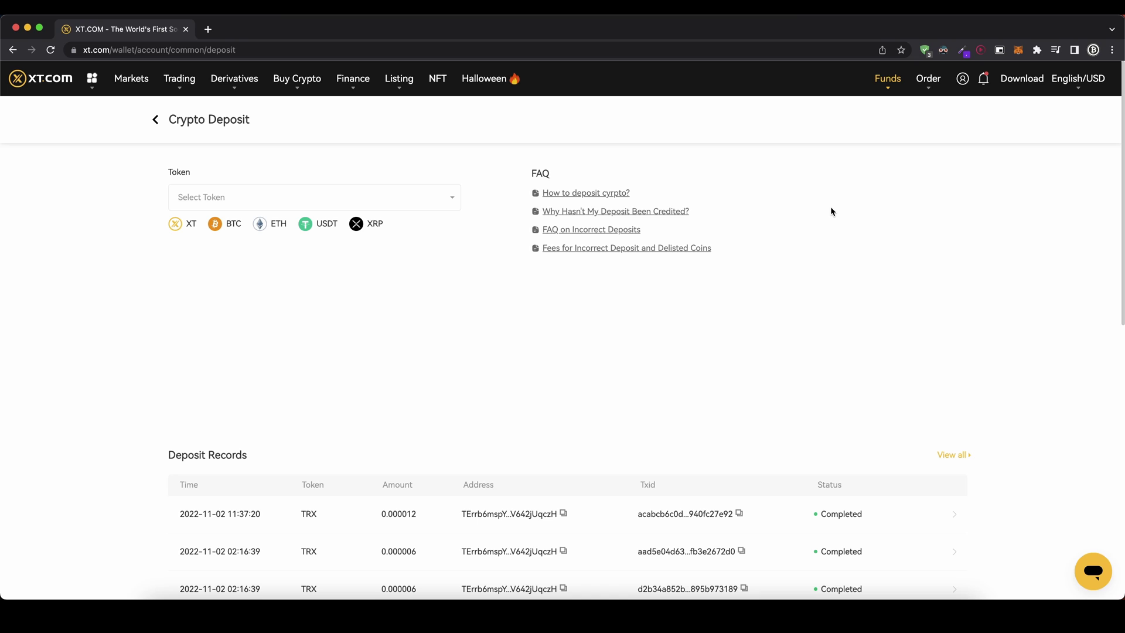
left_click(393, 205)
left_click(525, 312)
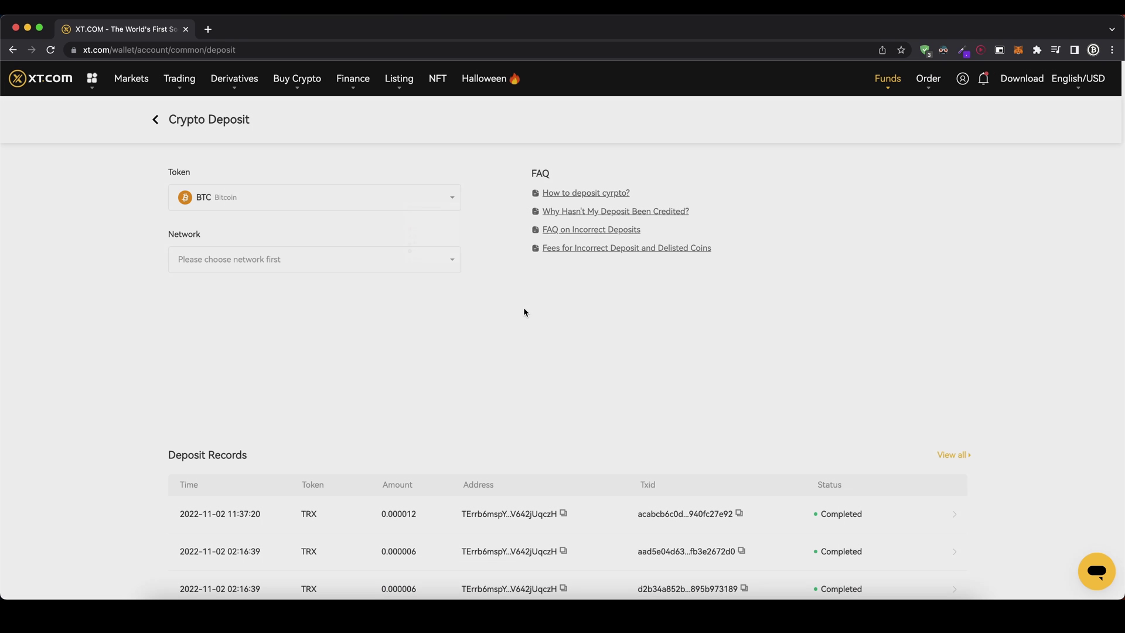
left_click(434, 259)
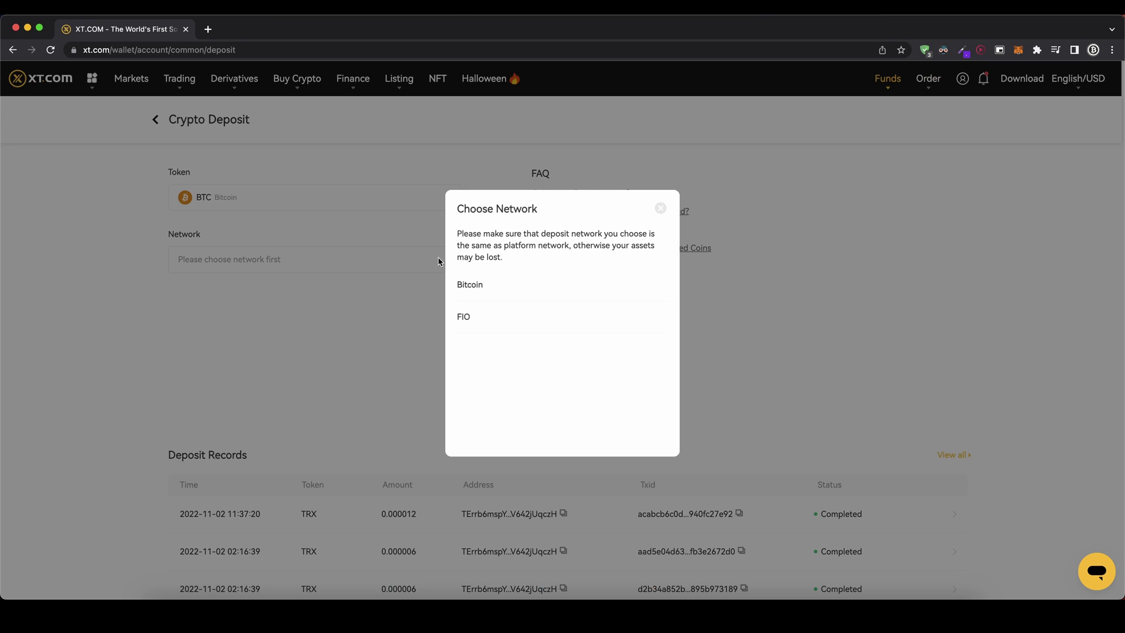
left_click(474, 286)
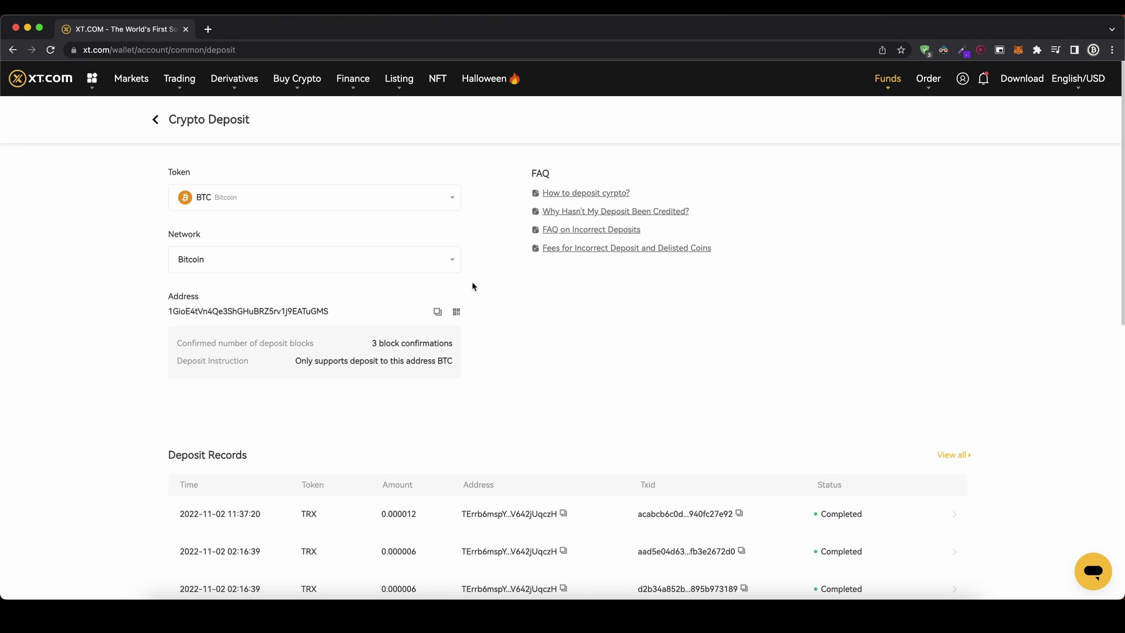
left_click_drag(168, 312, 323, 316)
left_click(322, 315)
left_click(437, 312)
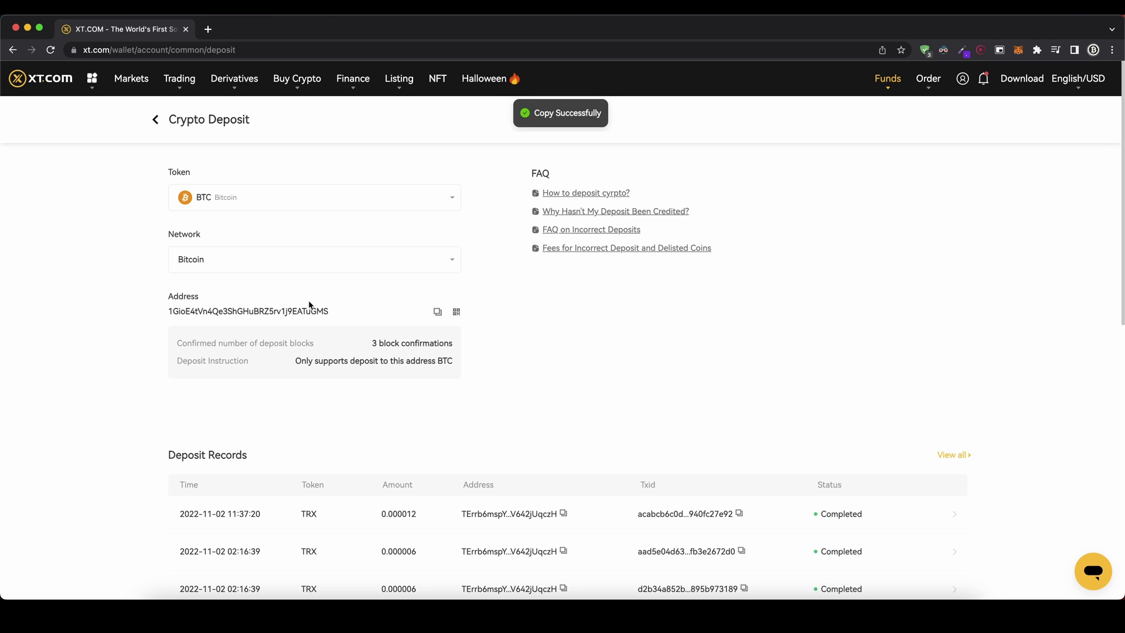
Switch the deposit token to USDT on the Tron (TRC20) network and copy its deposit address.
left_click(315, 193)
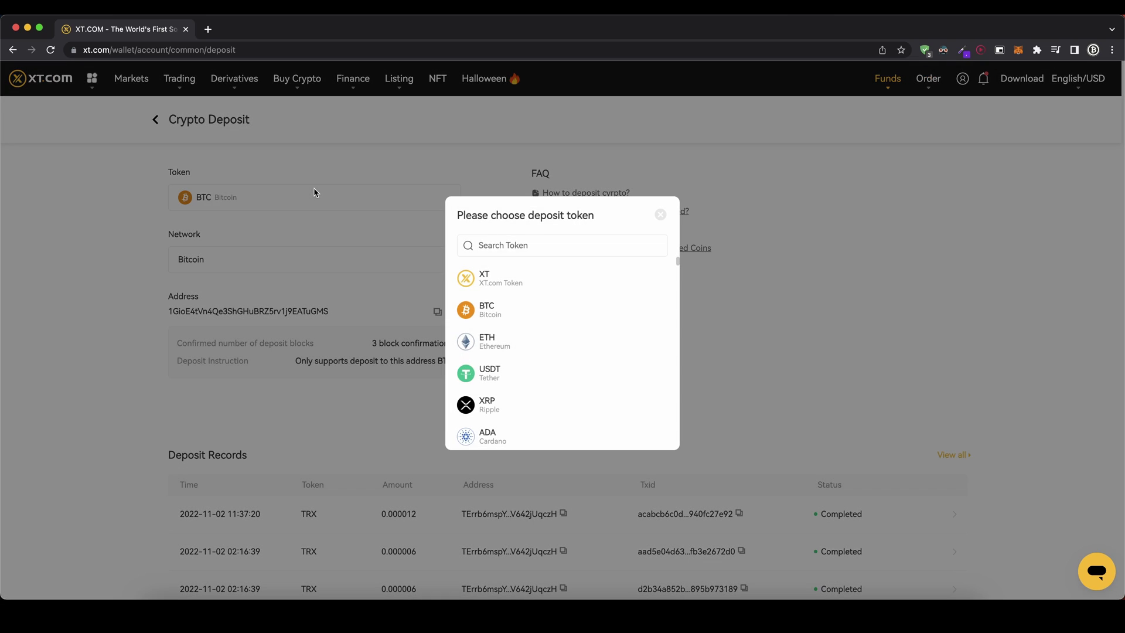
left_click(490, 373)
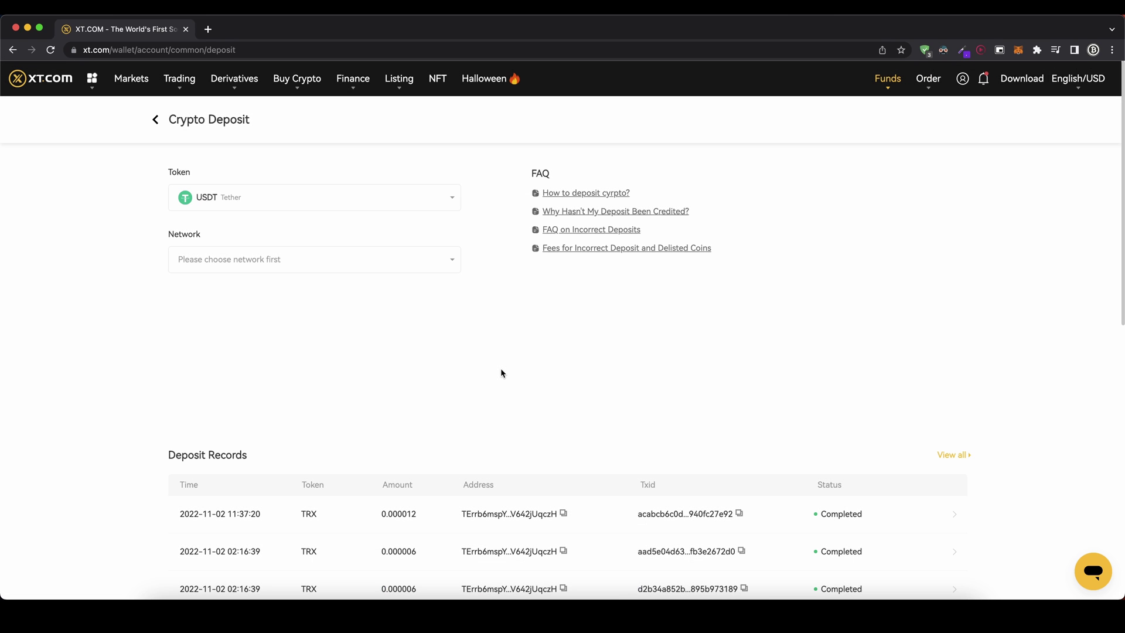
left_click(252, 263)
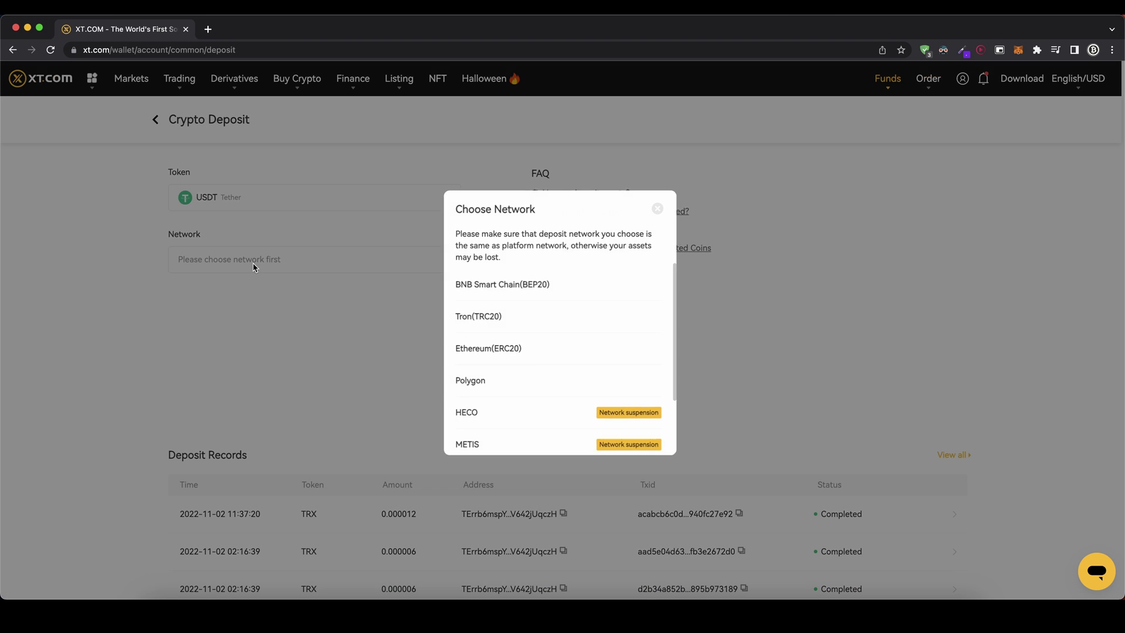
left_click(533, 325)
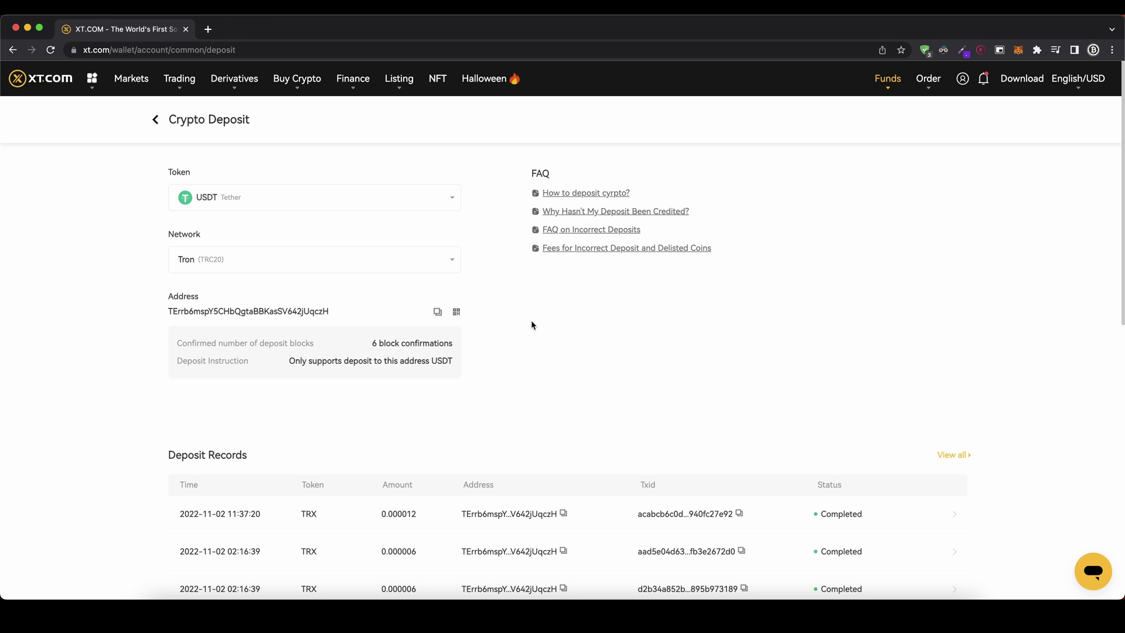
left_click_drag(168, 310, 337, 310)
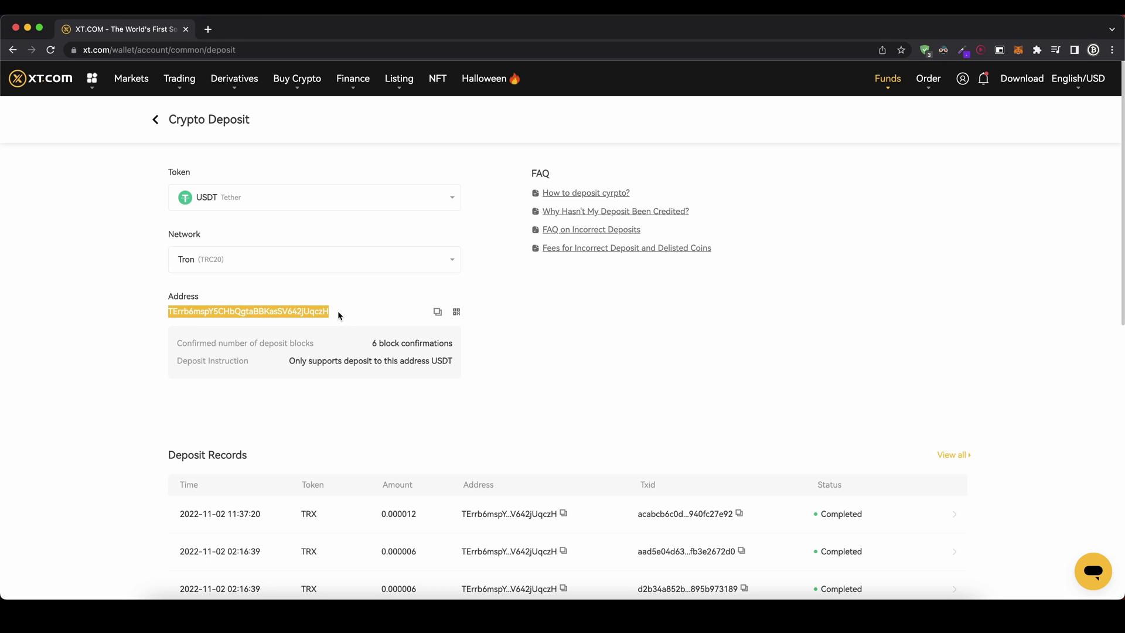
left_click(399, 305)
left_click(436, 311)
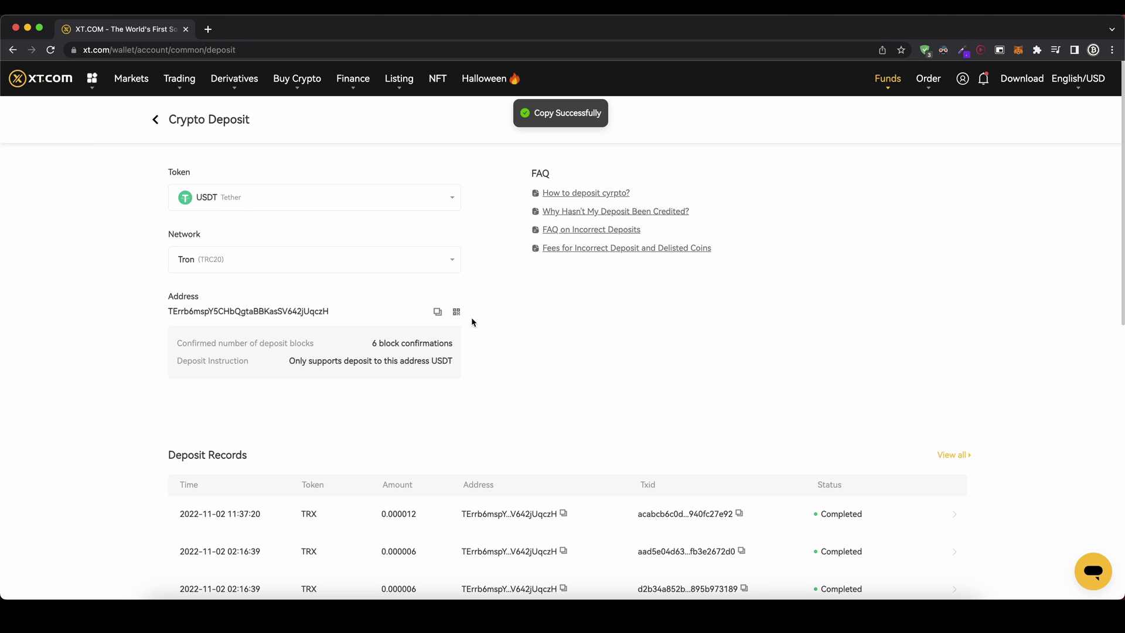
Review the deposit records for the earlier USDT deposit and its transaction ID.
scroll(463, 378, "down", 1)
scroll(463, 380, "down", 4)
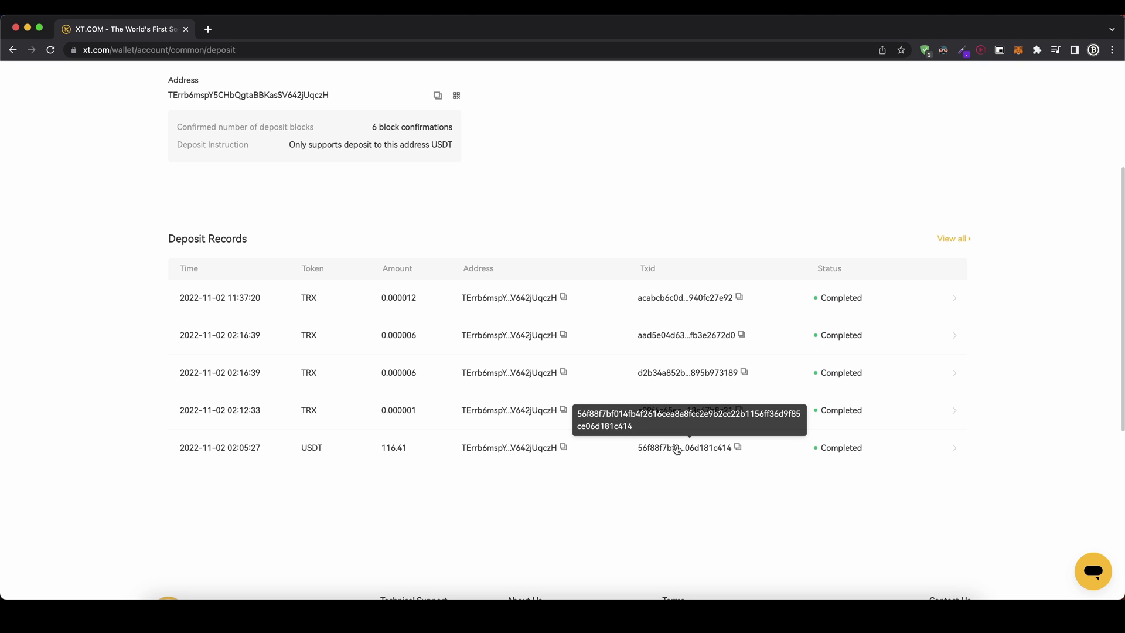
scroll(614, 498, "up", 4)
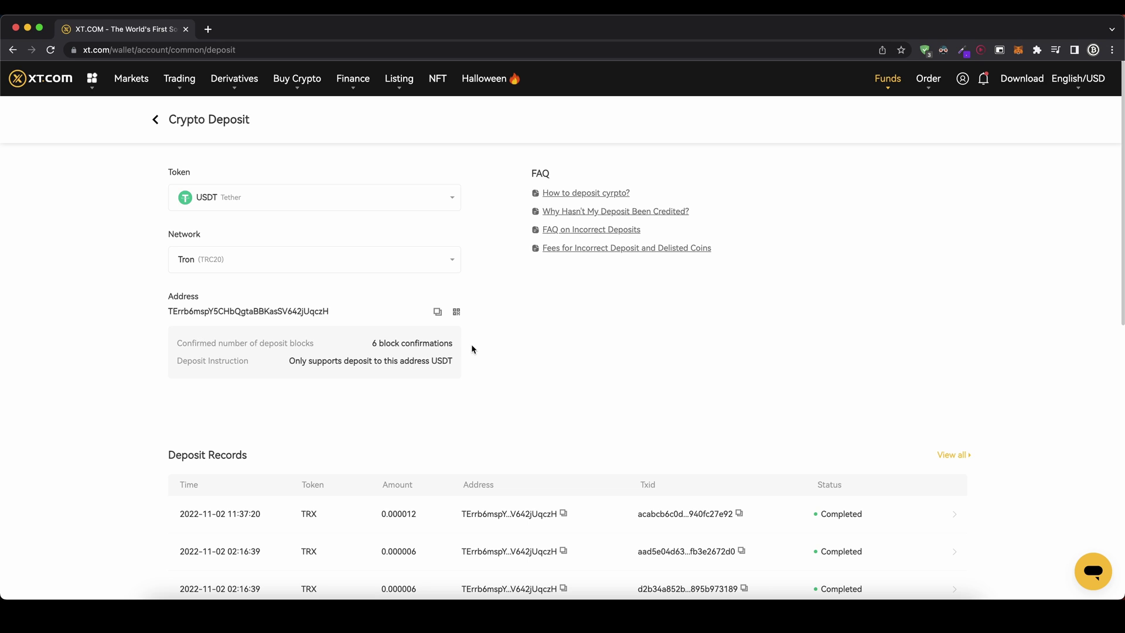
Open the third-party payment purchase form for crypto and set the amount to spend to 200.
mouse_move(293, 86)
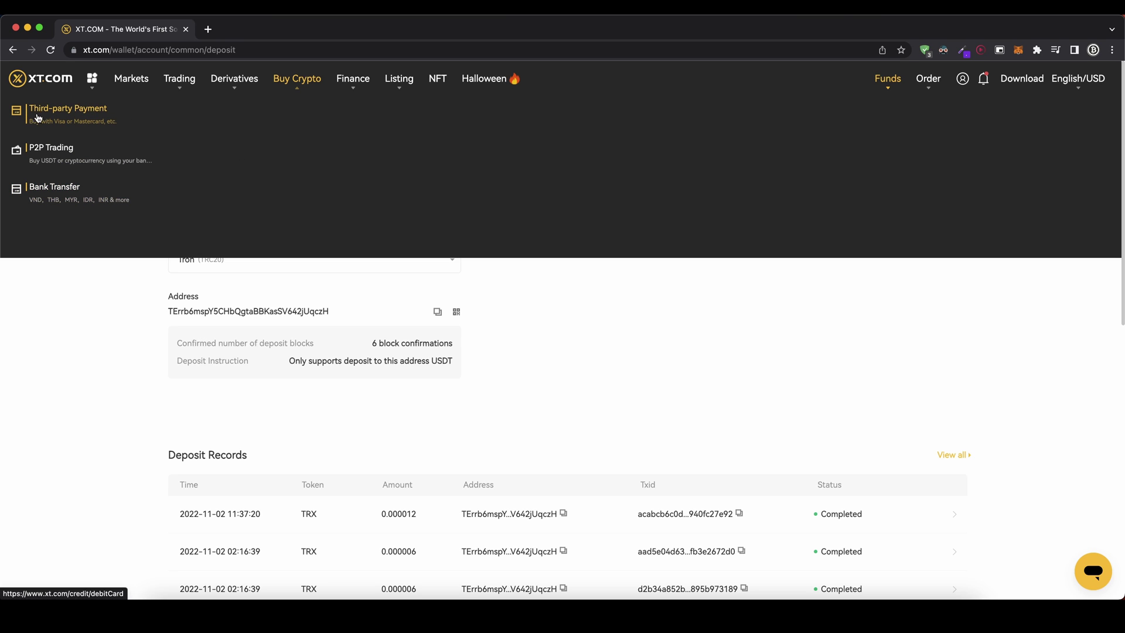
left_click(76, 113)
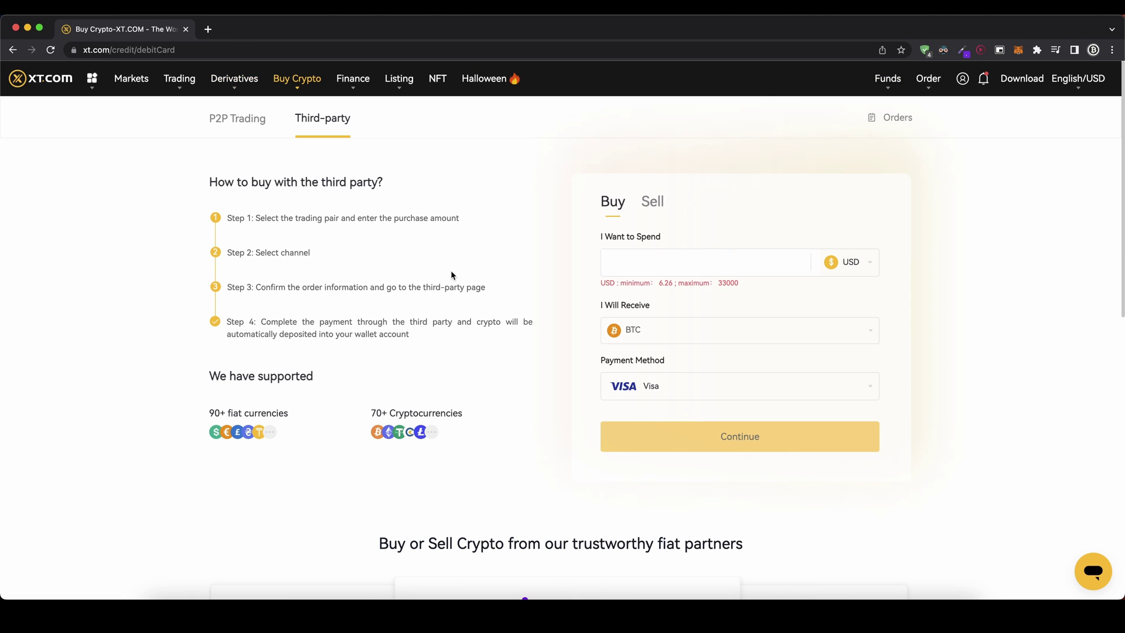
left_click(761, 262)
type("200")
Search the spending currencies for eur and gbp, clear the search and close the currency list.
left_click(853, 265)
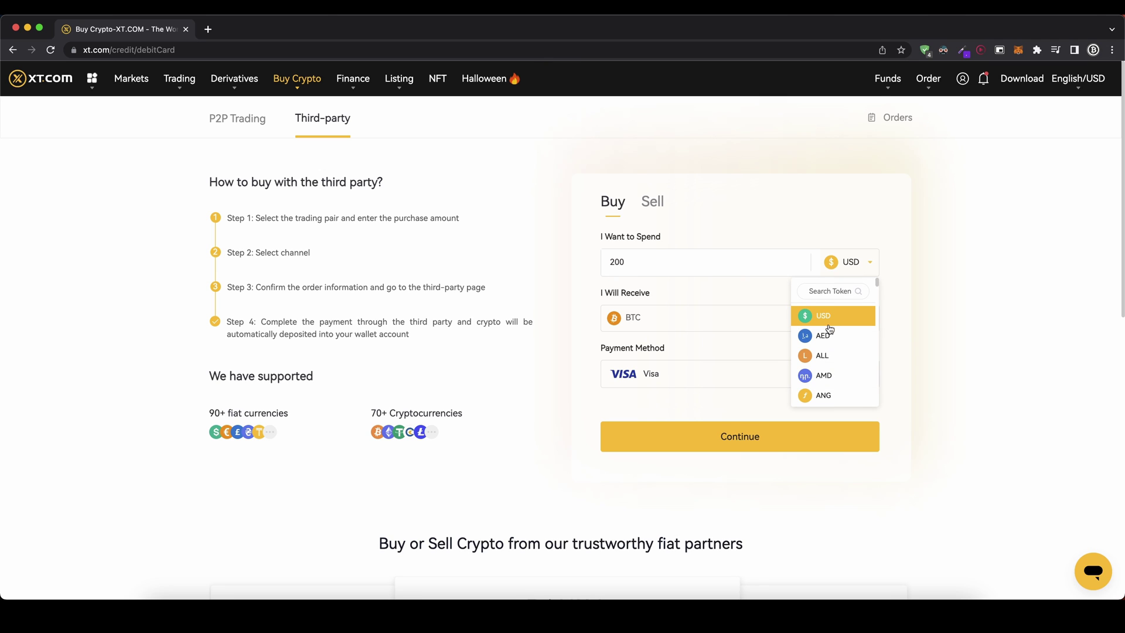
left_click(827, 291)
type("eur")
key("BackSpace")
key("BackSpace")
key("BackSpace")
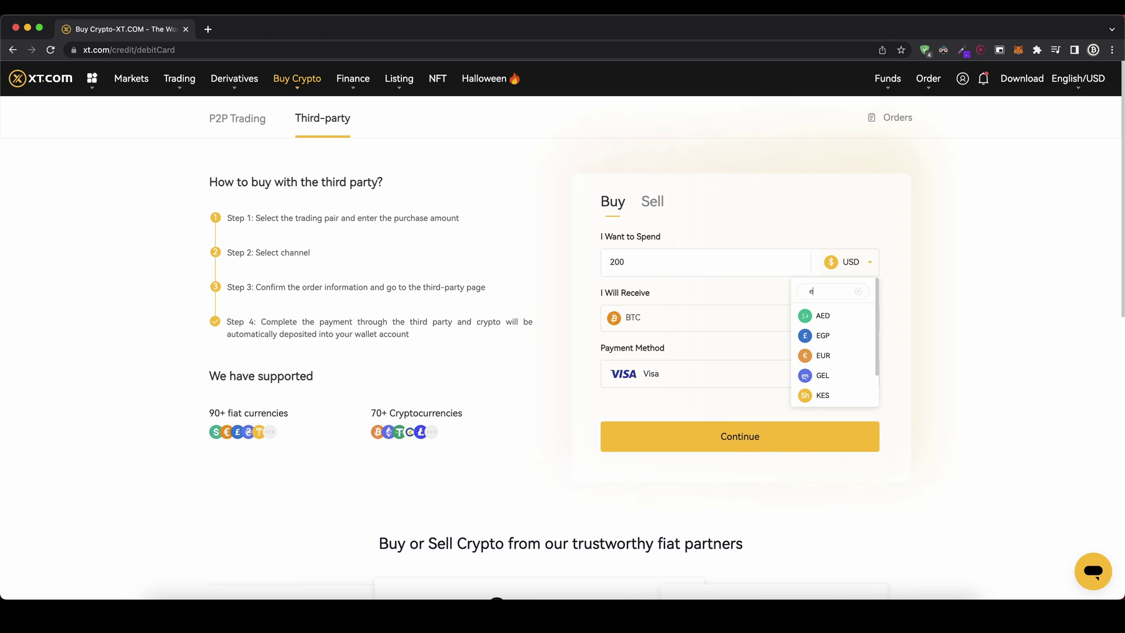
type("gbp")
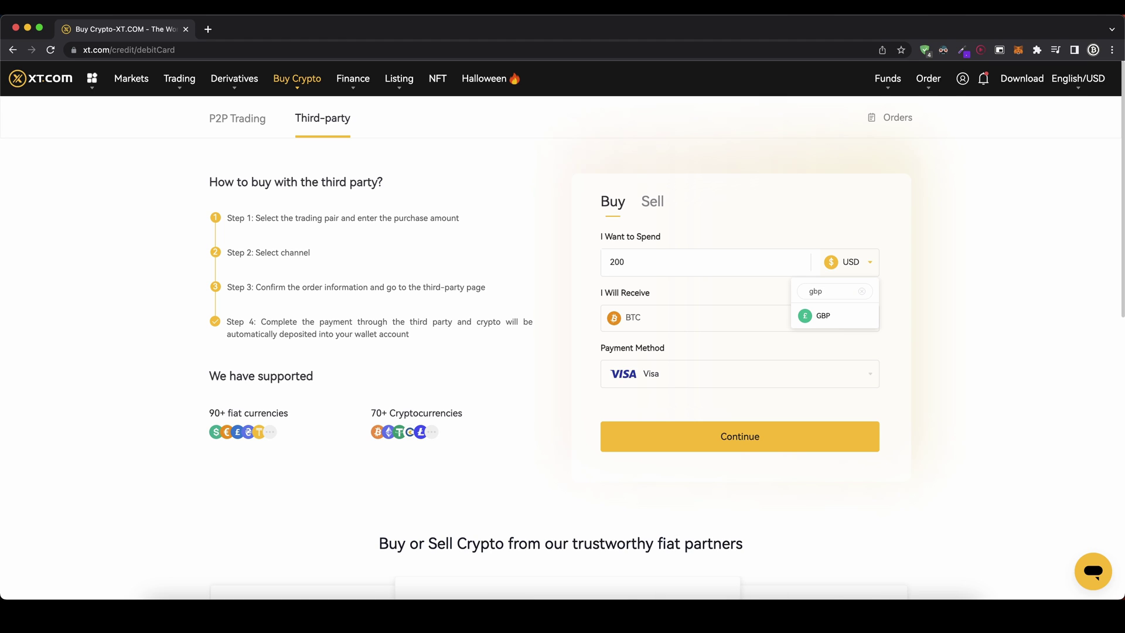
left_click(861, 291)
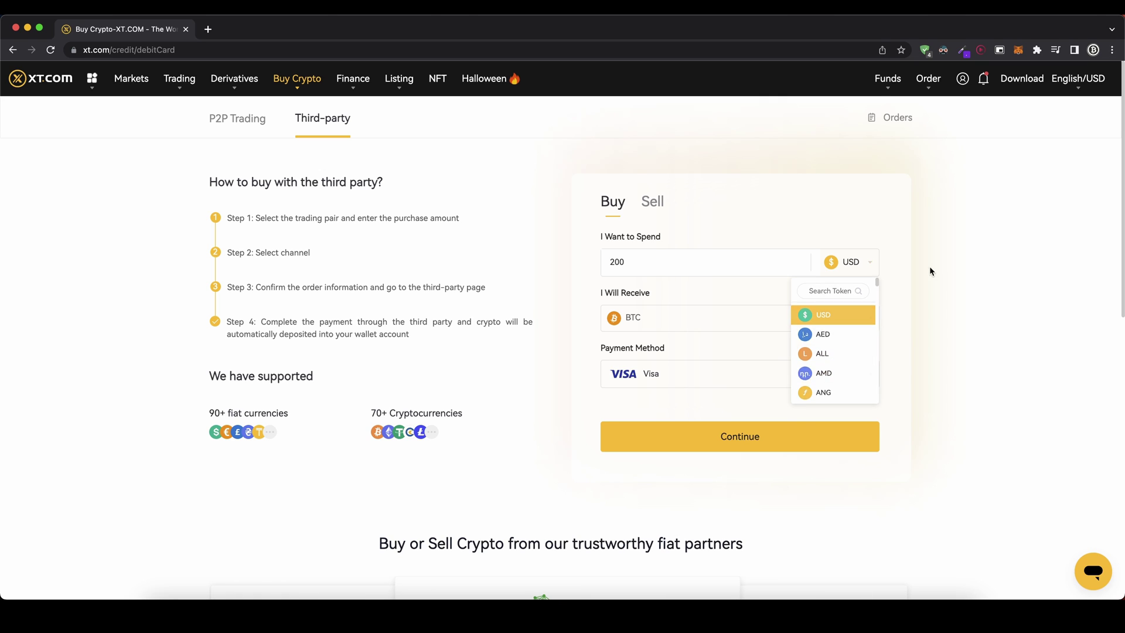
left_click(723, 284)
Browse the tokens available to receive, search them for usdt, clear the search and close the list.
left_click(718, 330)
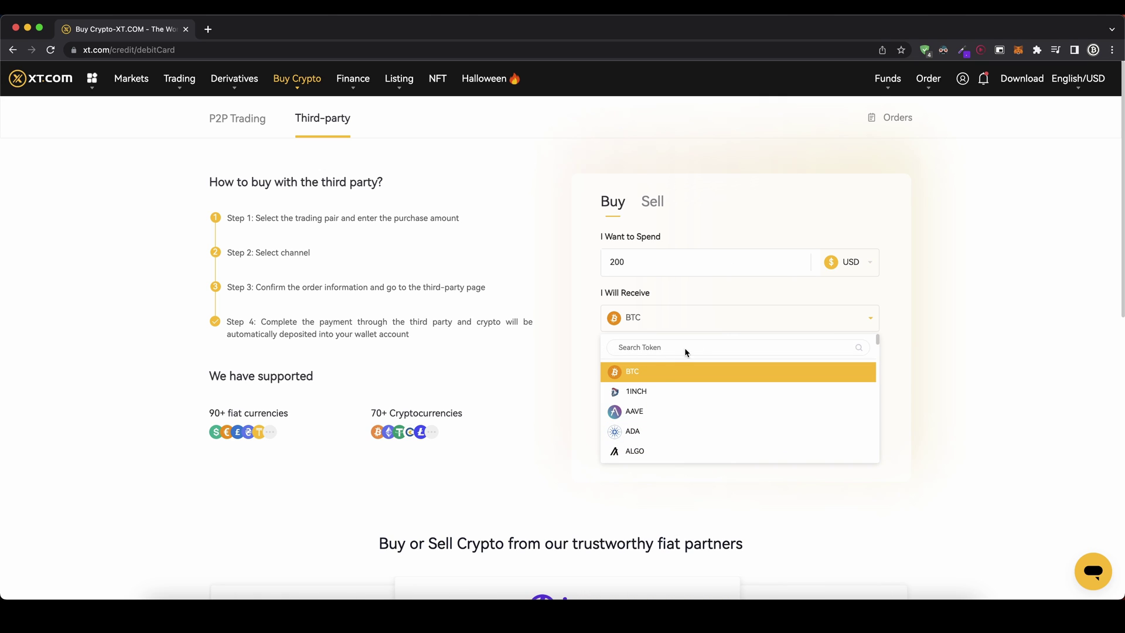
scroll(660, 375, "down", 5)
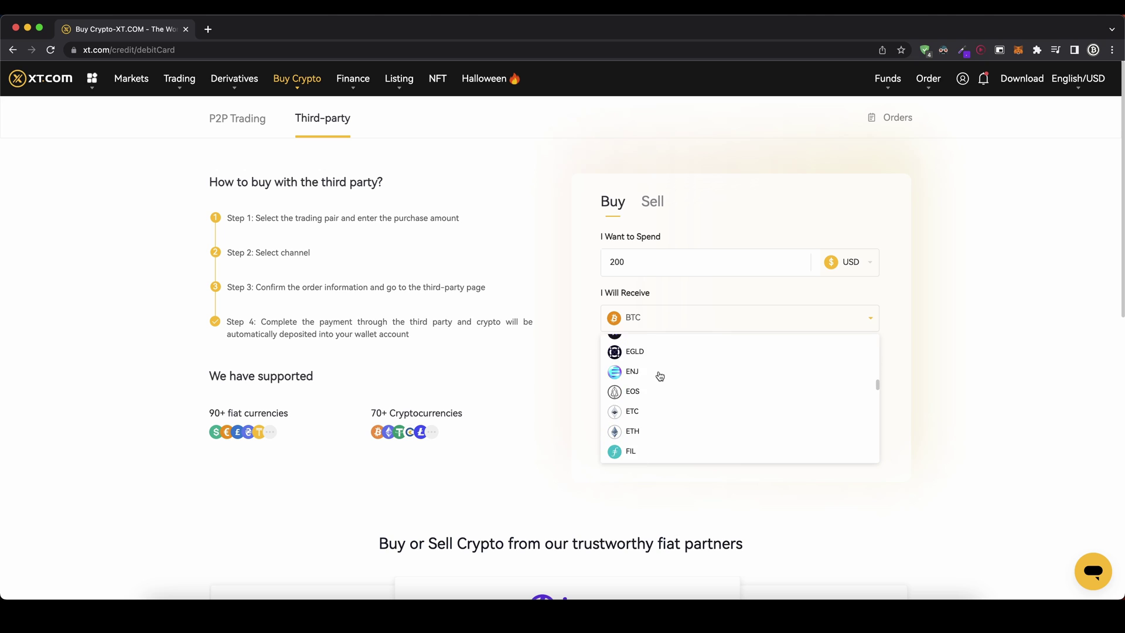
scroll(660, 375, "up", 5)
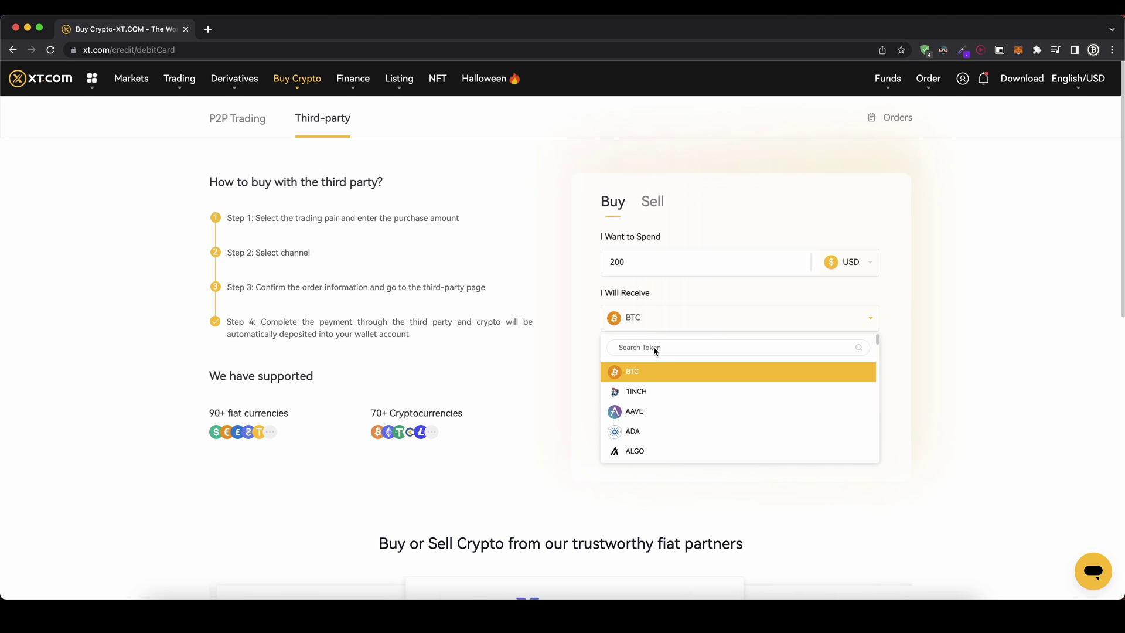
type("usdt")
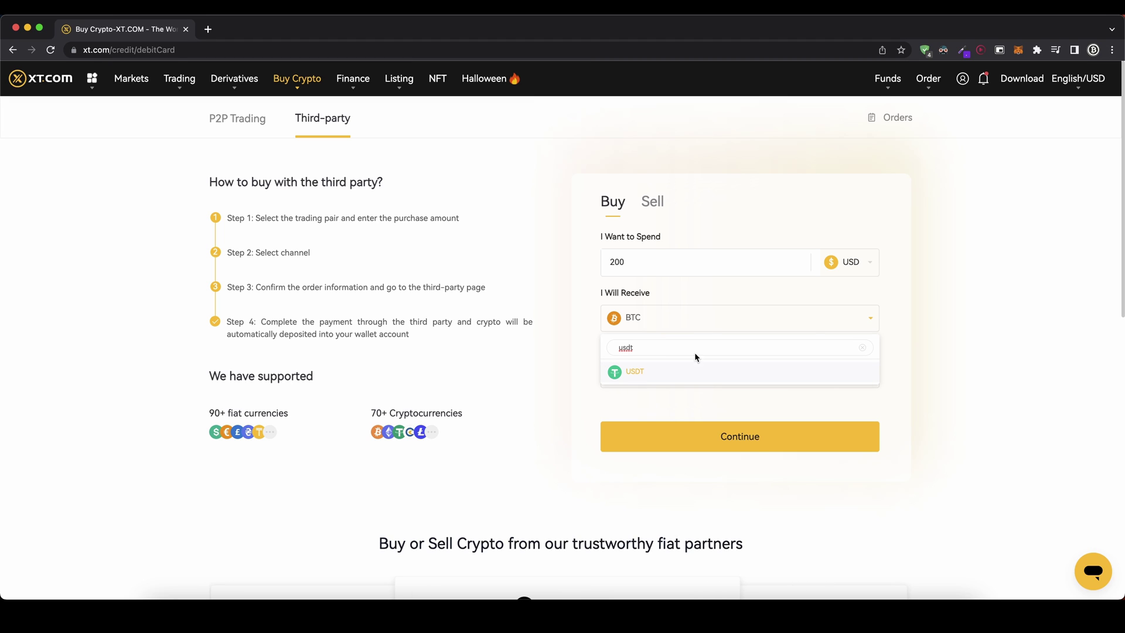
left_click(862, 347)
left_click(906, 319)
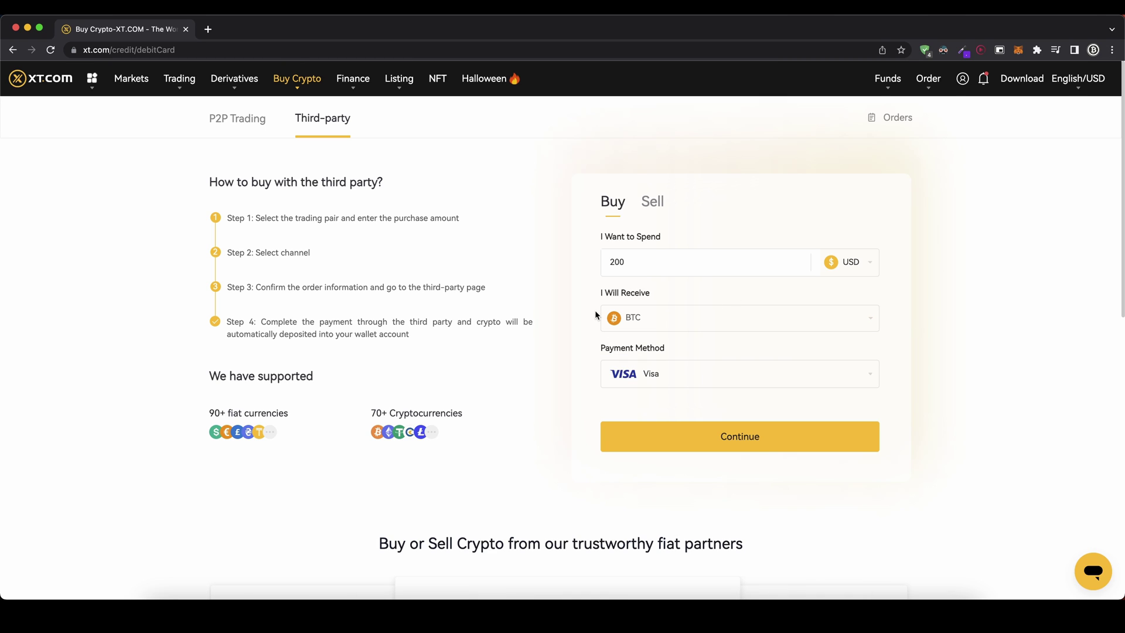
Look through the available payment methods and choose Visa for the purchase.
left_click(673, 370)
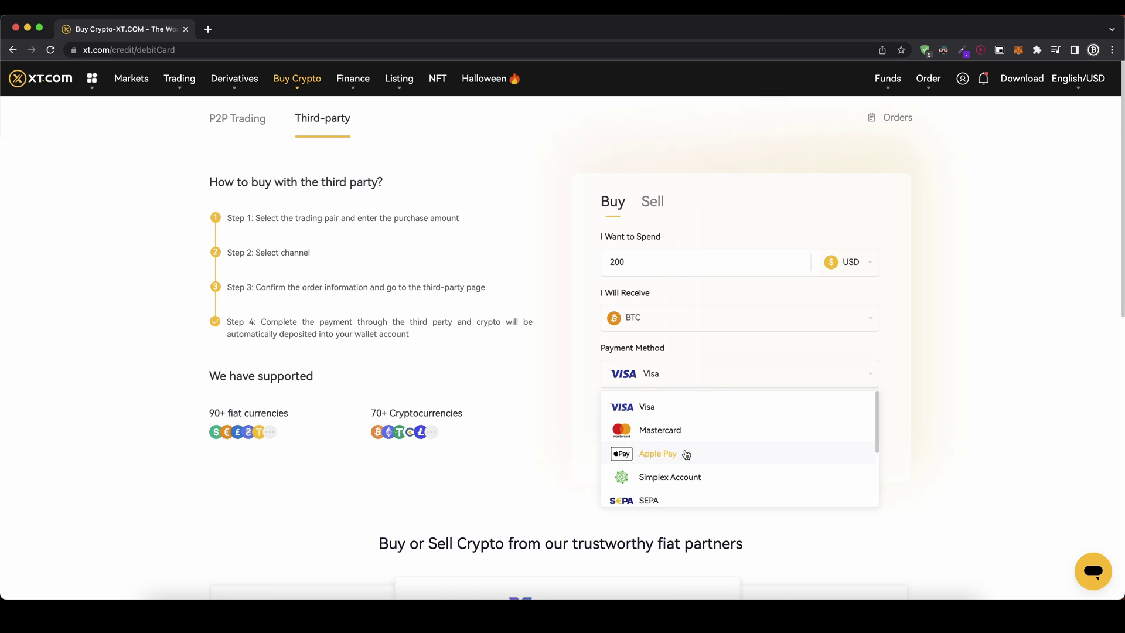
scroll(685, 455, "down", 1)
scroll(649, 480, "down", 1)
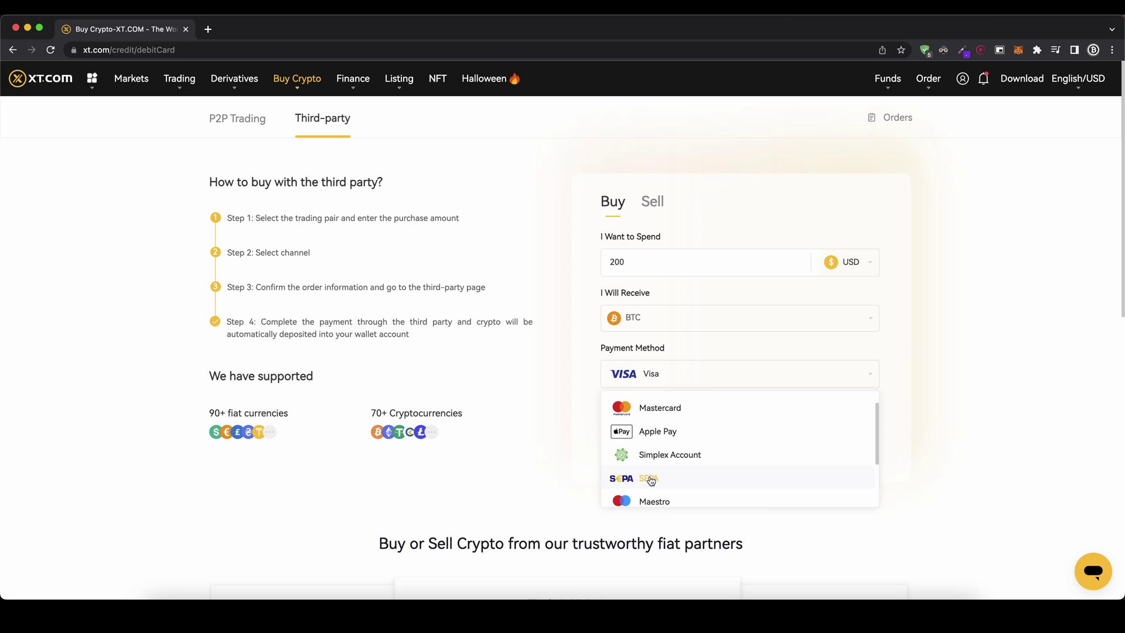
scroll(654, 478, "down", 3)
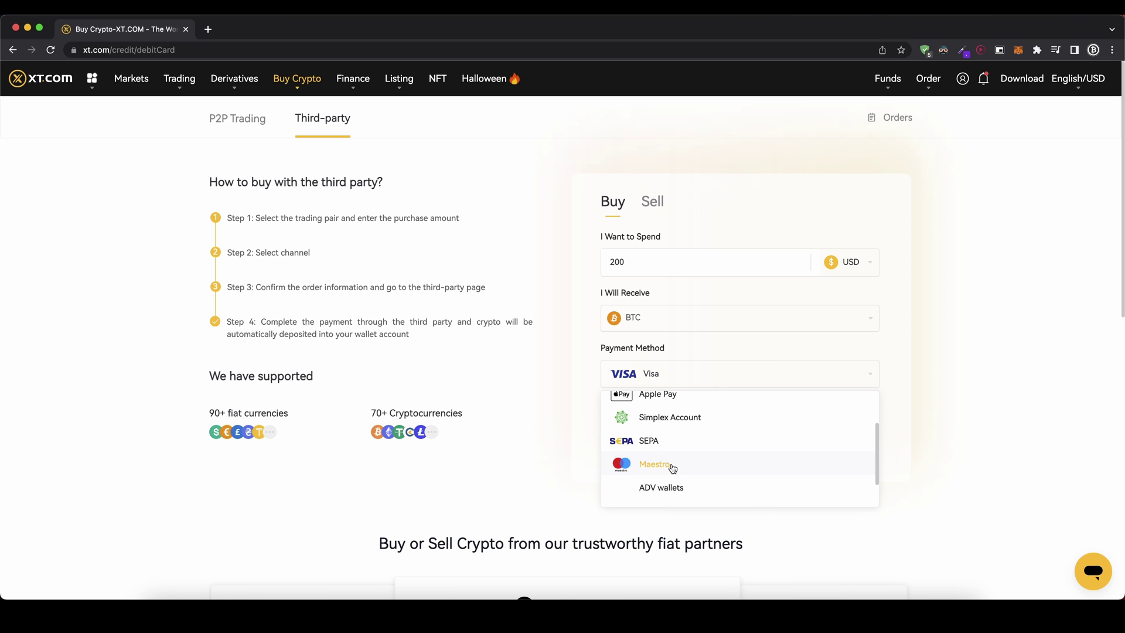
scroll(674, 471, "down", 3)
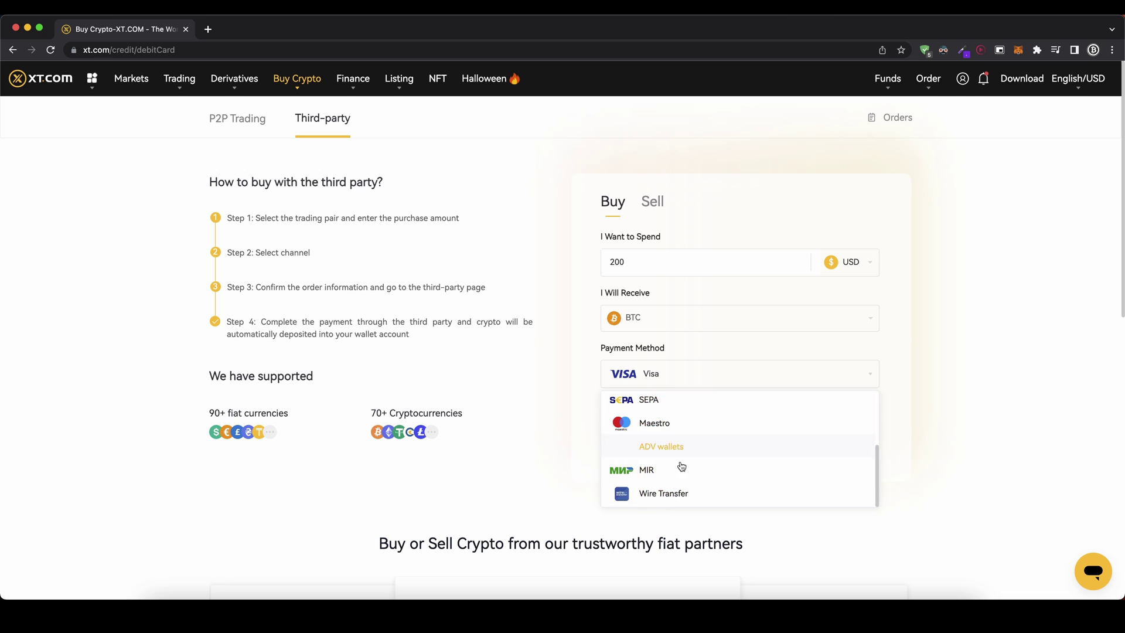
scroll(678, 464, "up", 6)
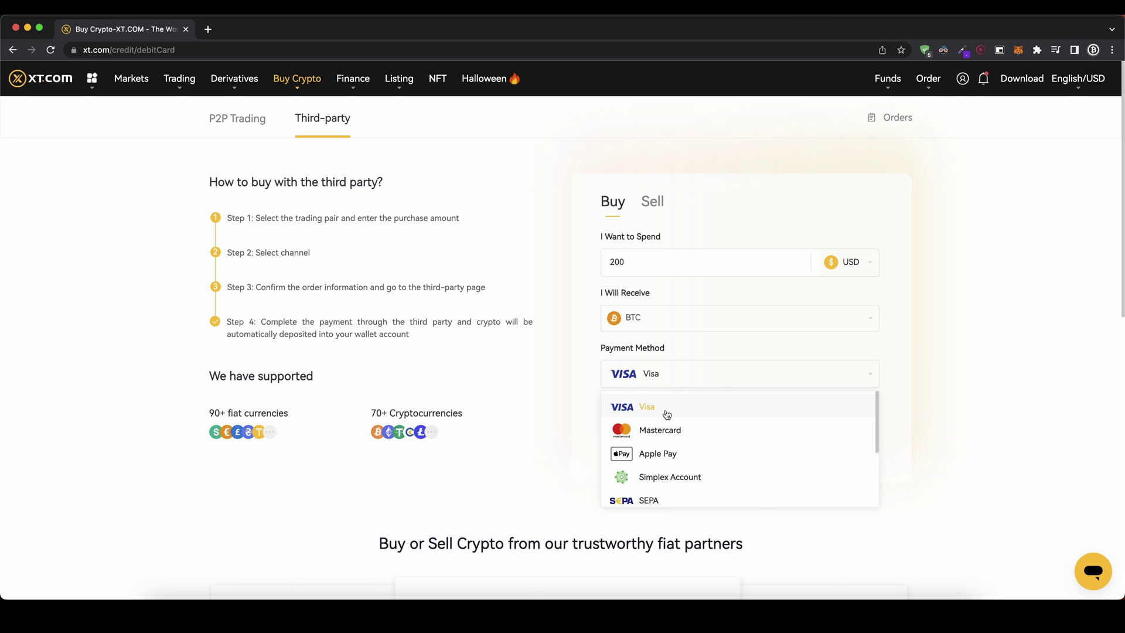
left_click(665, 413)
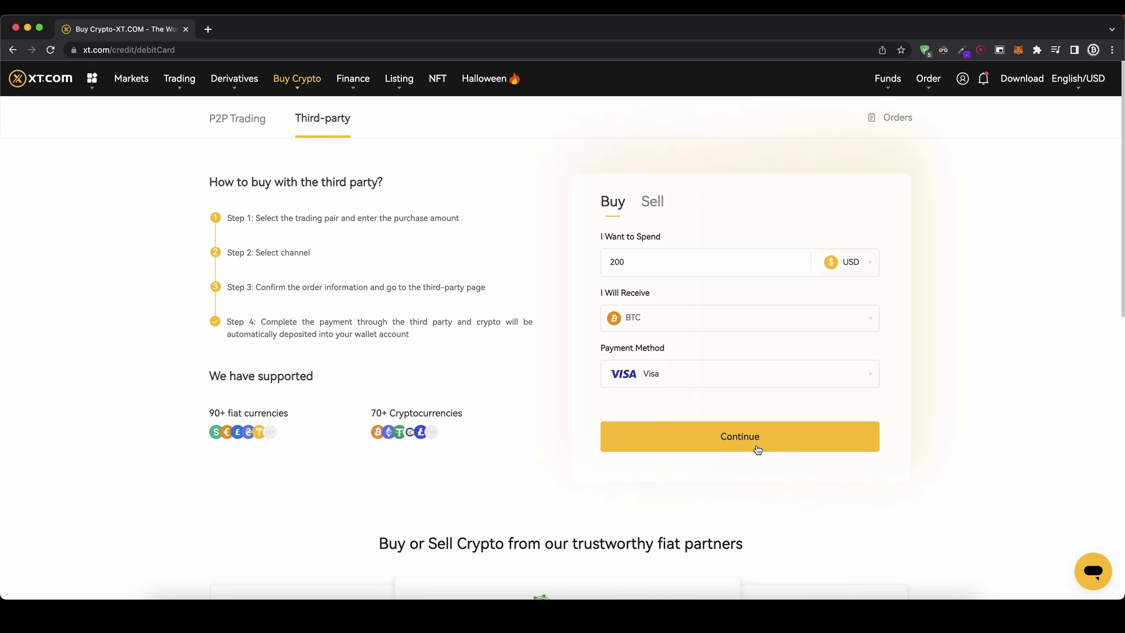
Continue the purchase with simplex as payment channel and agree to the disclaimer to reach its checkout.
left_click(720, 438)
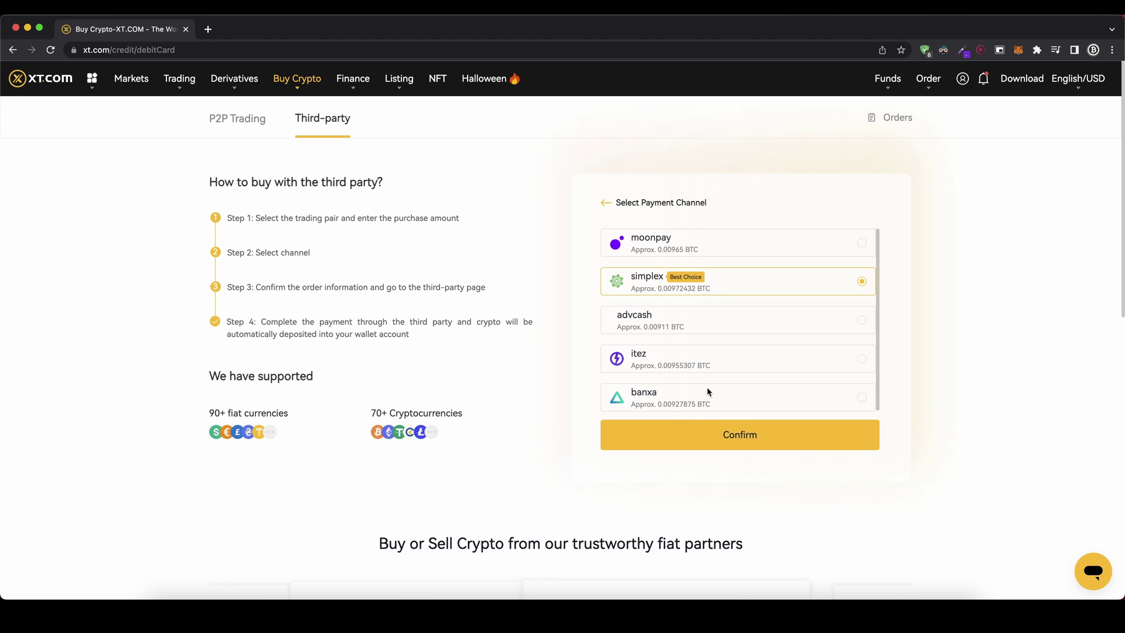
scroll(715, 323, "down", 1)
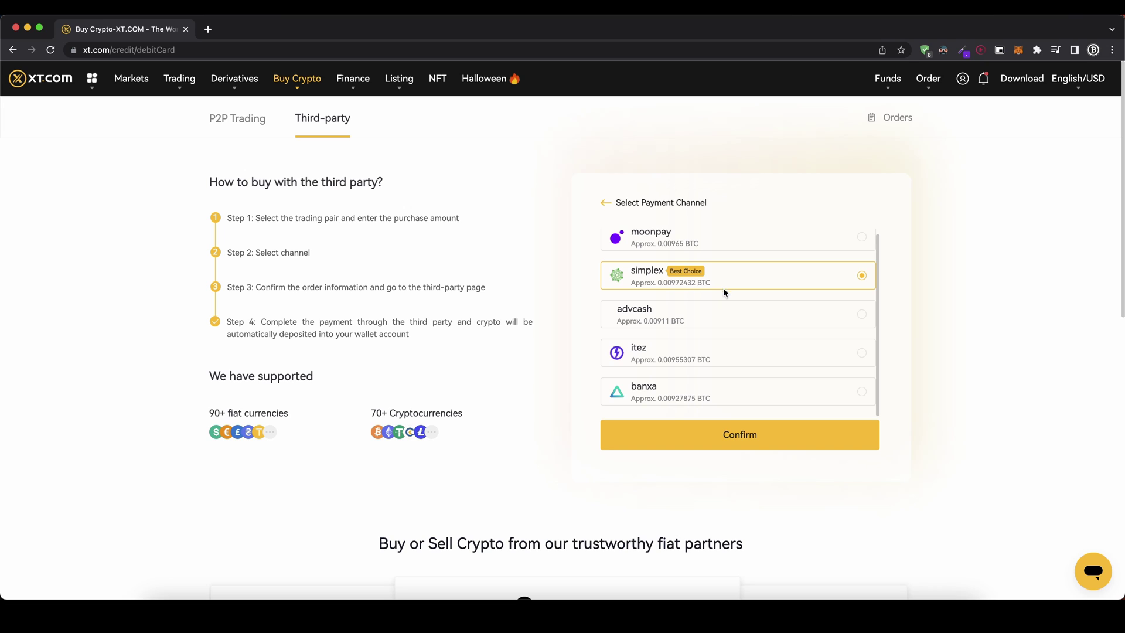
left_click(738, 444)
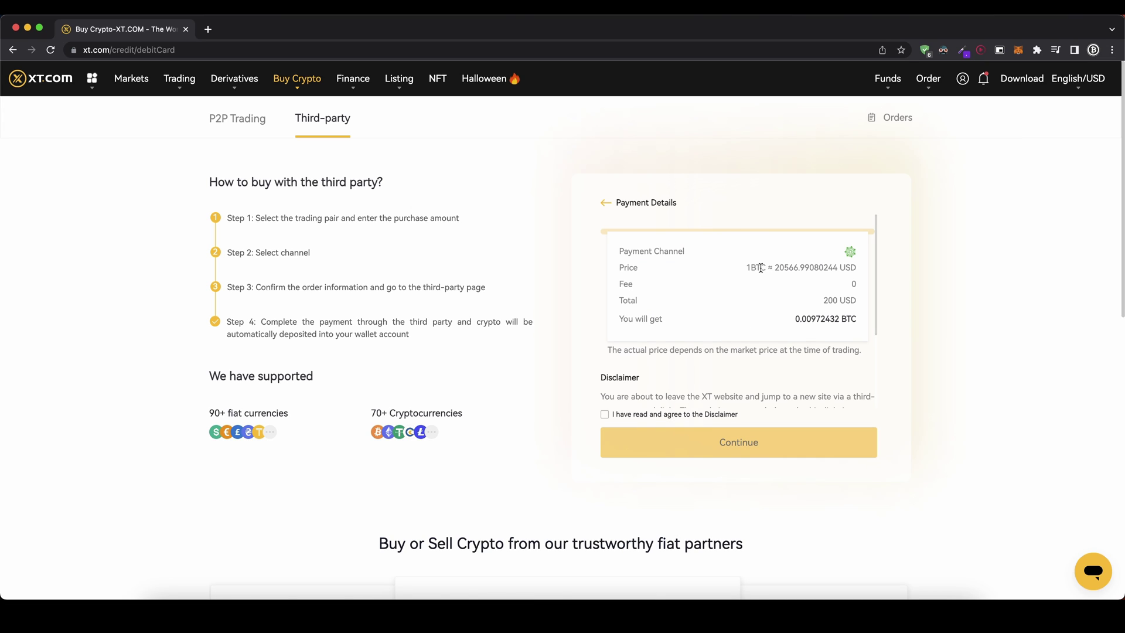
left_click(604, 414)
left_click(734, 431)
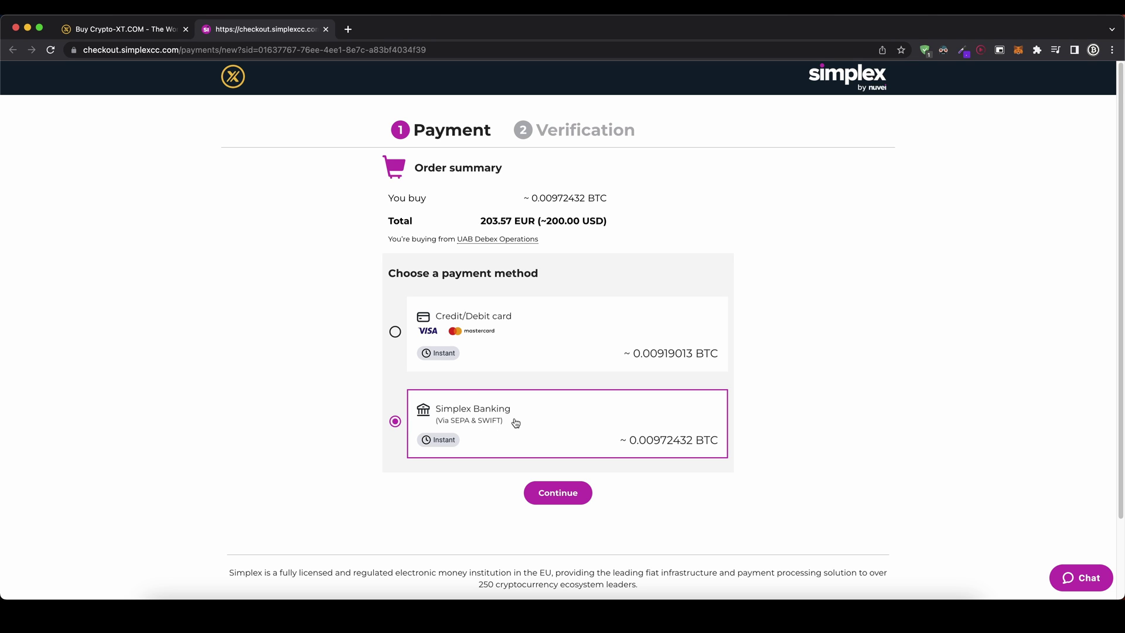
Choose credit/debit card payment in the Simplex checkout, review the card details form and close the checkout page.
left_click(397, 333)
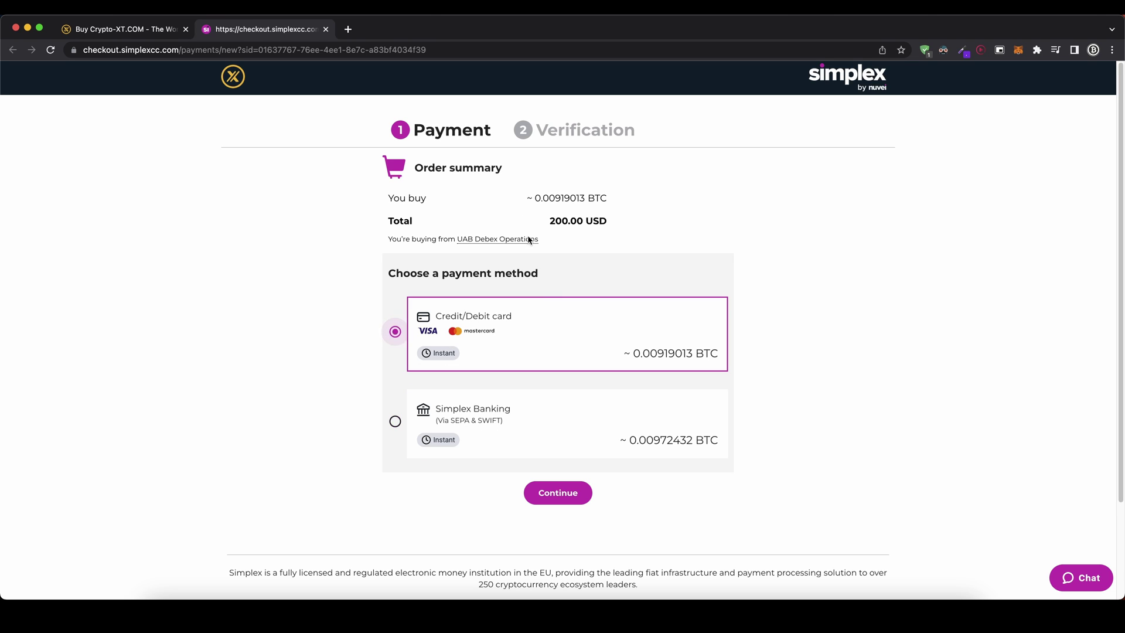
left_click(557, 494)
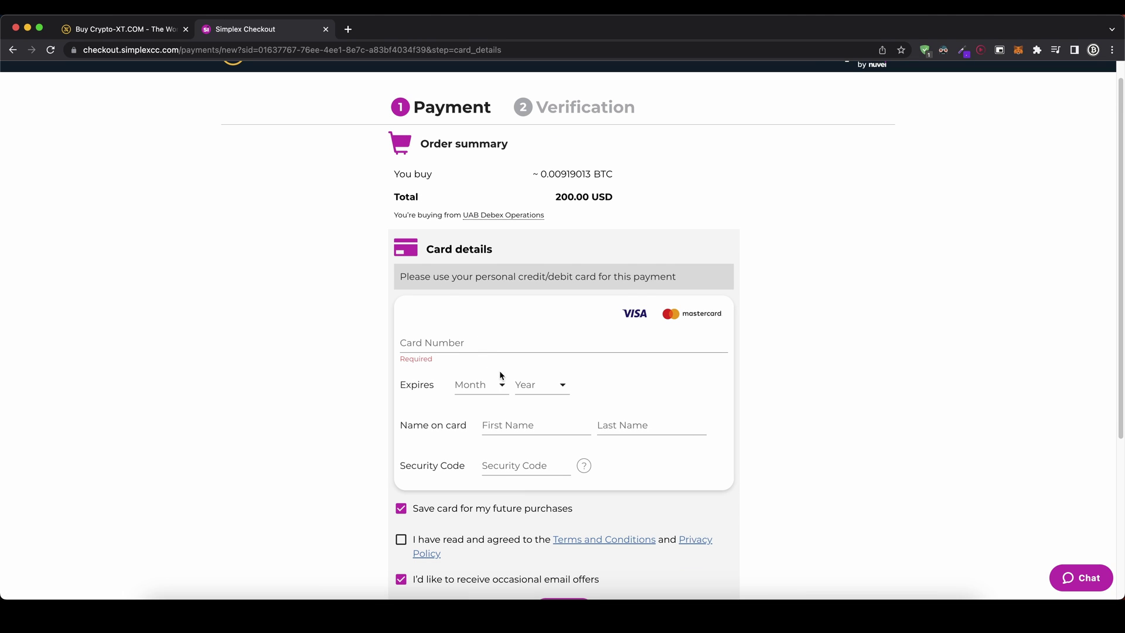
scroll(593, 406, "down", 2)
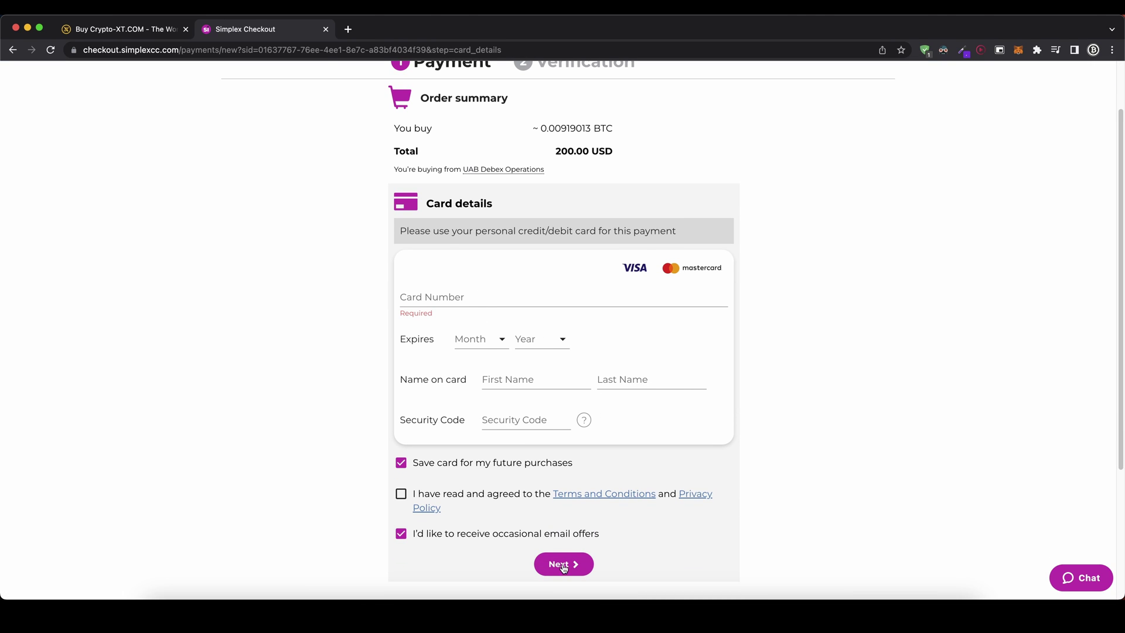
scroll(685, 349, "up", 3)
key("super+w")
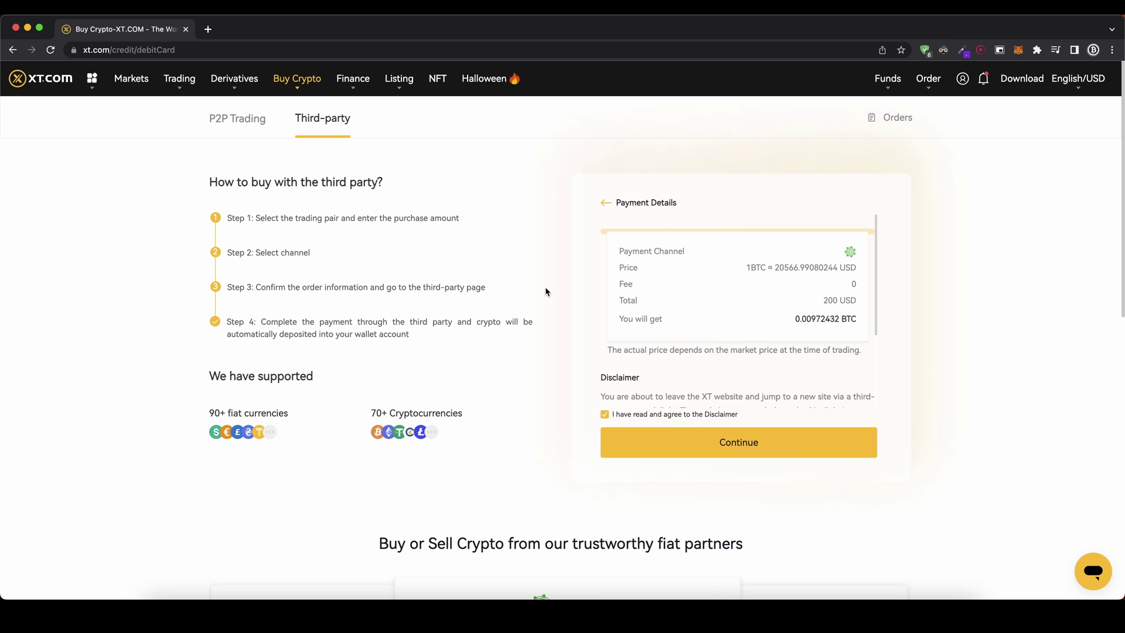
Open the funds overview and view the spot account's token balances.
mouse_move(888, 79)
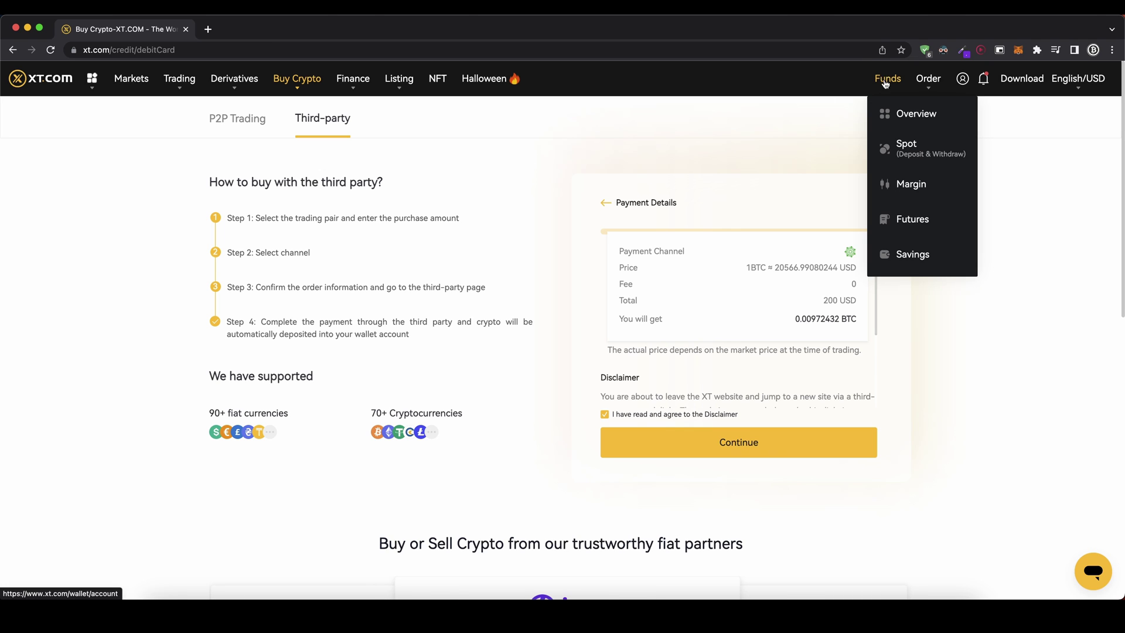
left_click(900, 114)
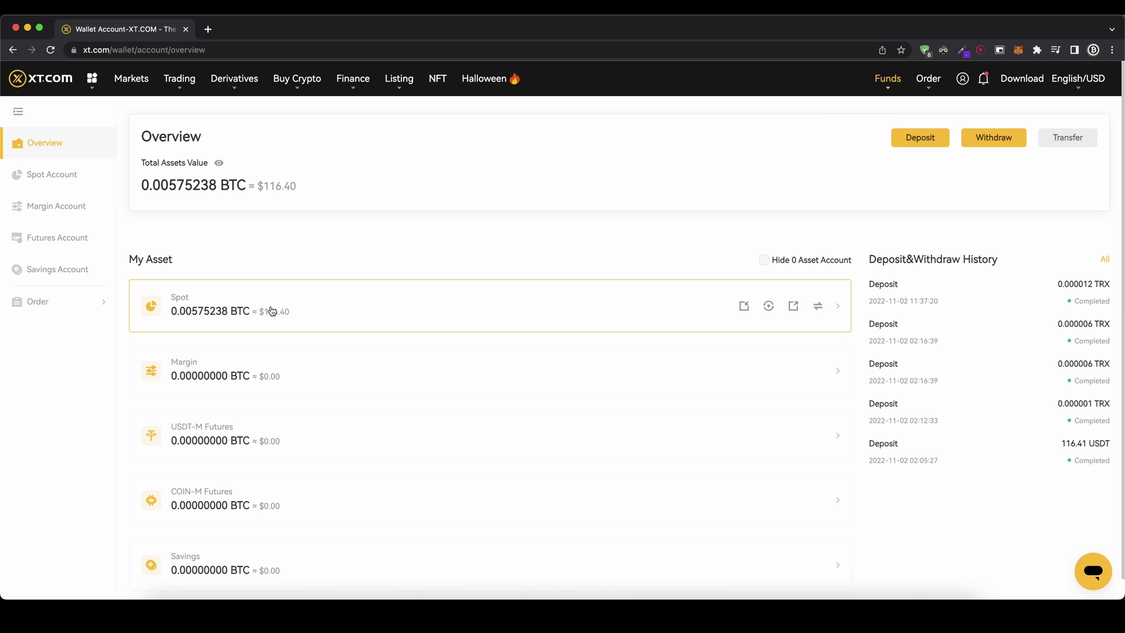
left_click(213, 295)
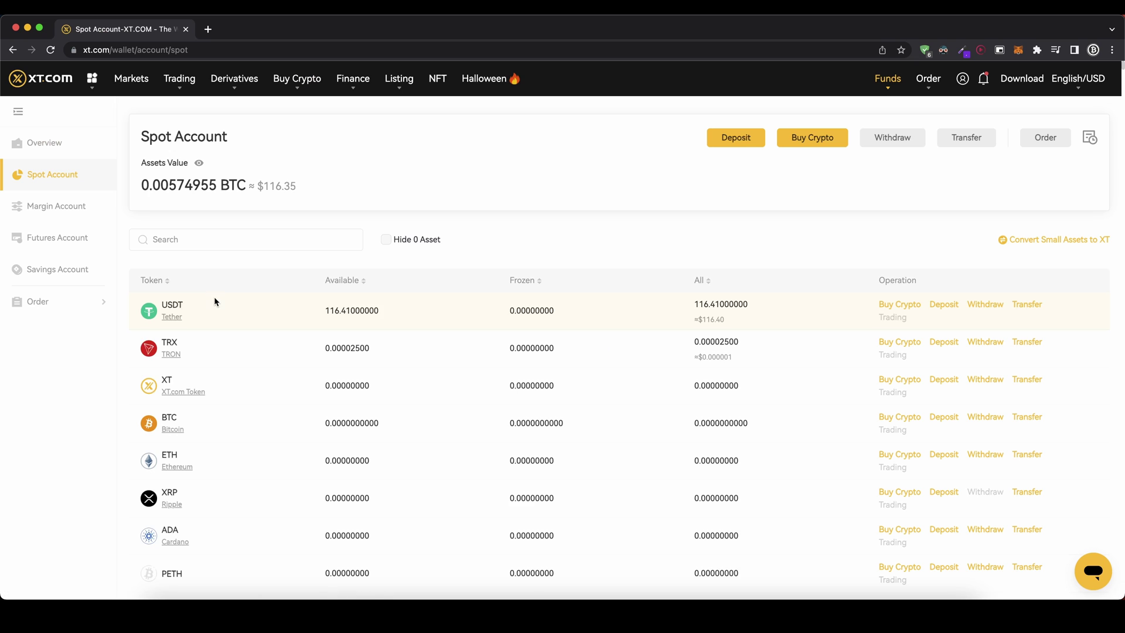
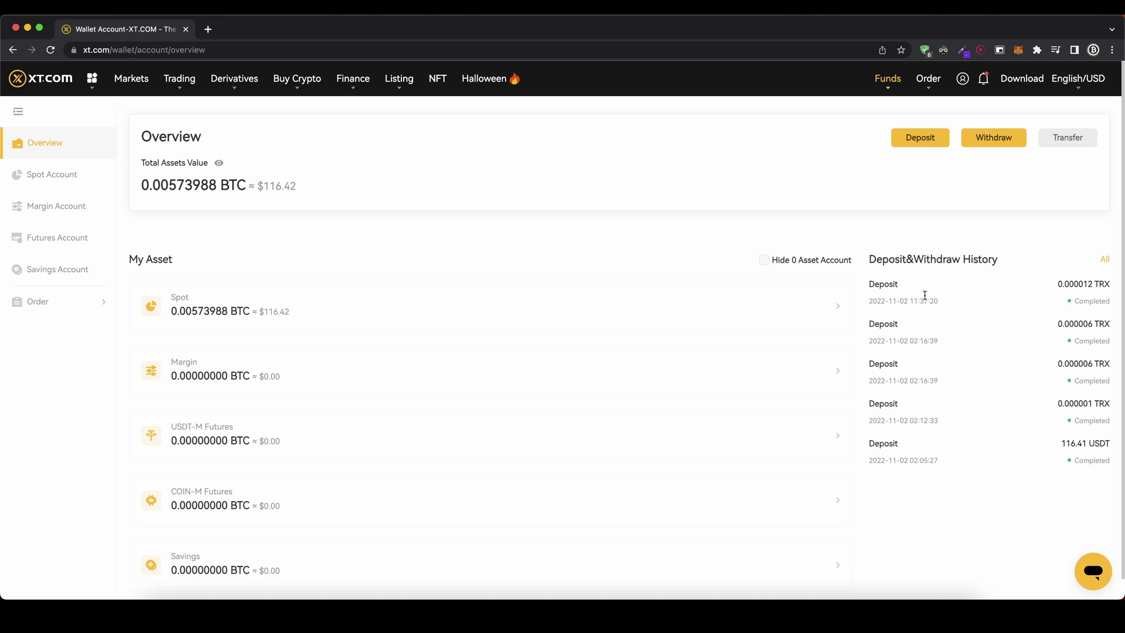
Transfer the full available 116.41 USDT from the Spot Account to USDT-M Futures.
left_click(1068, 140)
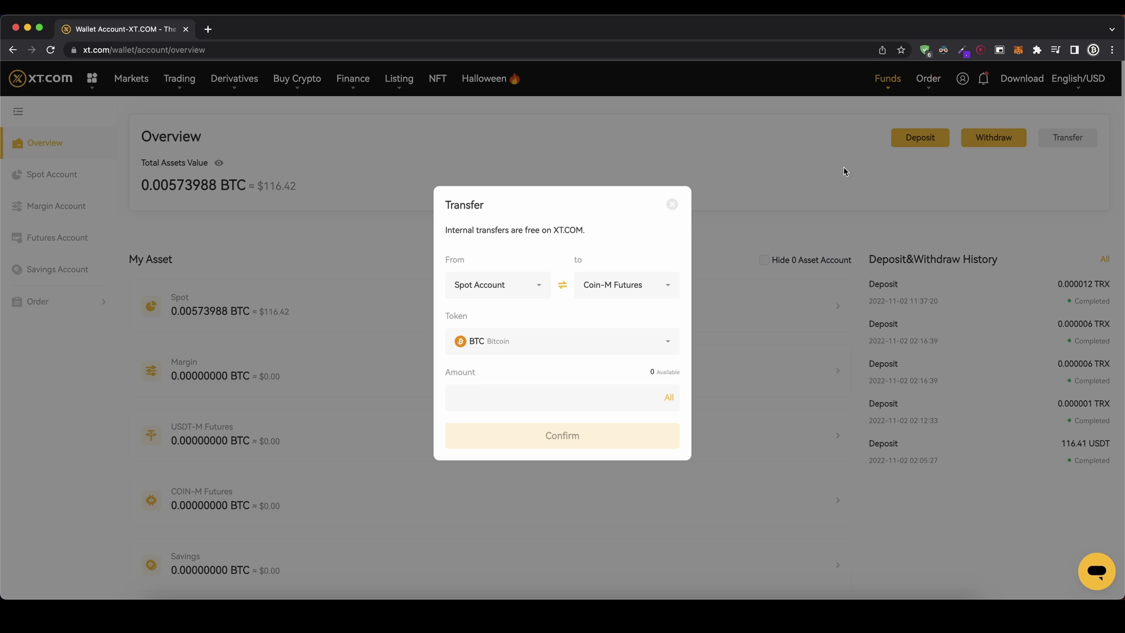
left_click(631, 293)
left_click(625, 340)
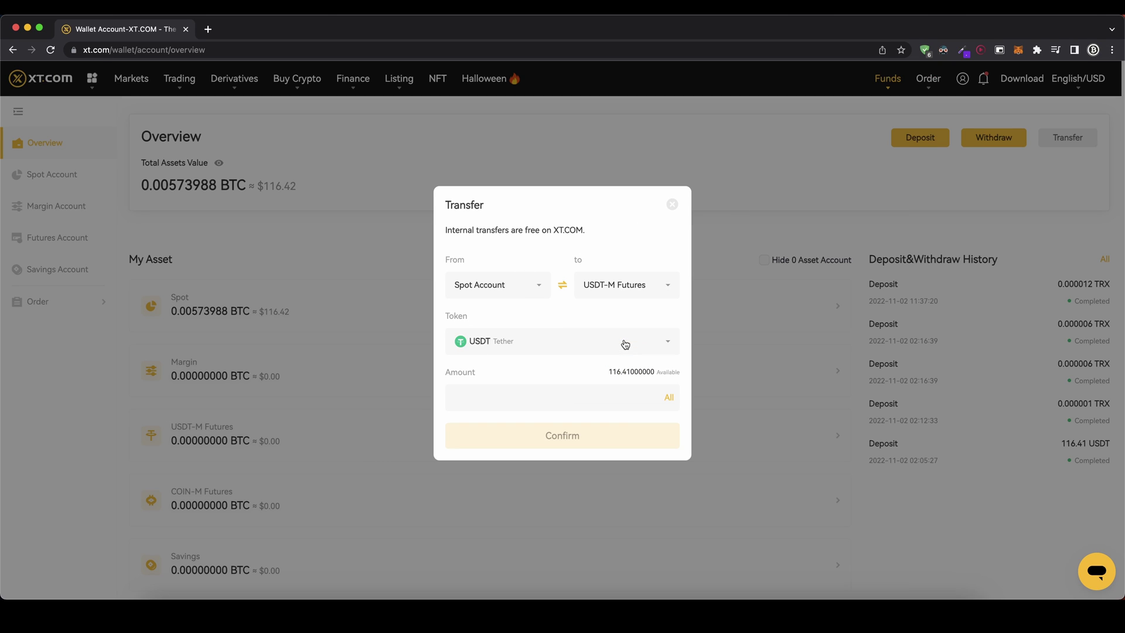
left_click(522, 341)
left_click(475, 399)
left_click(670, 399)
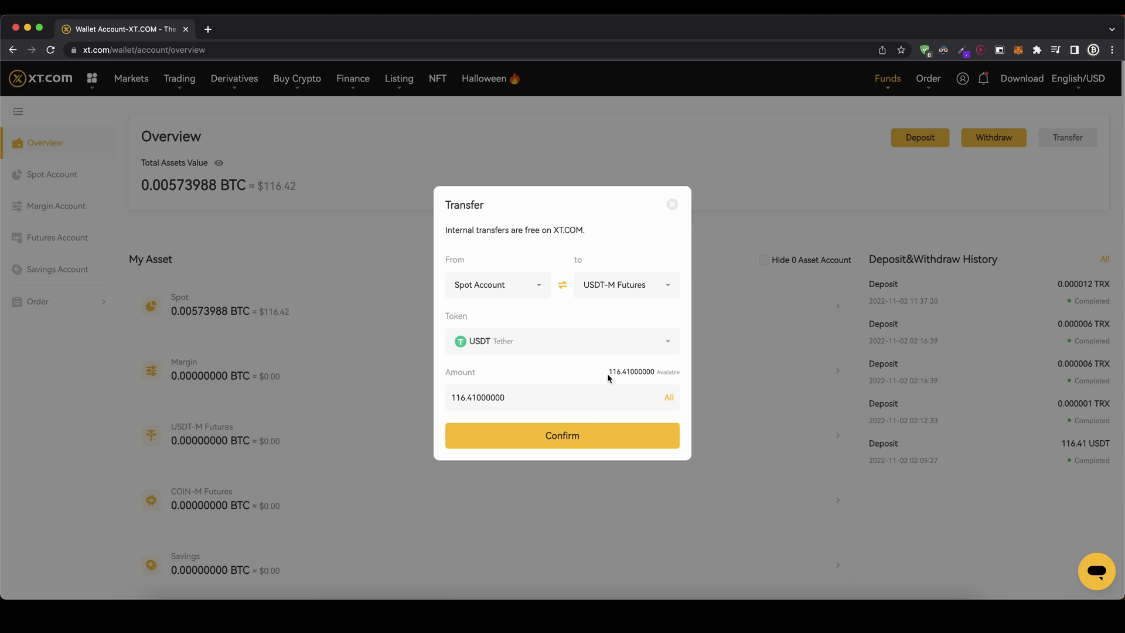
left_click(576, 436)
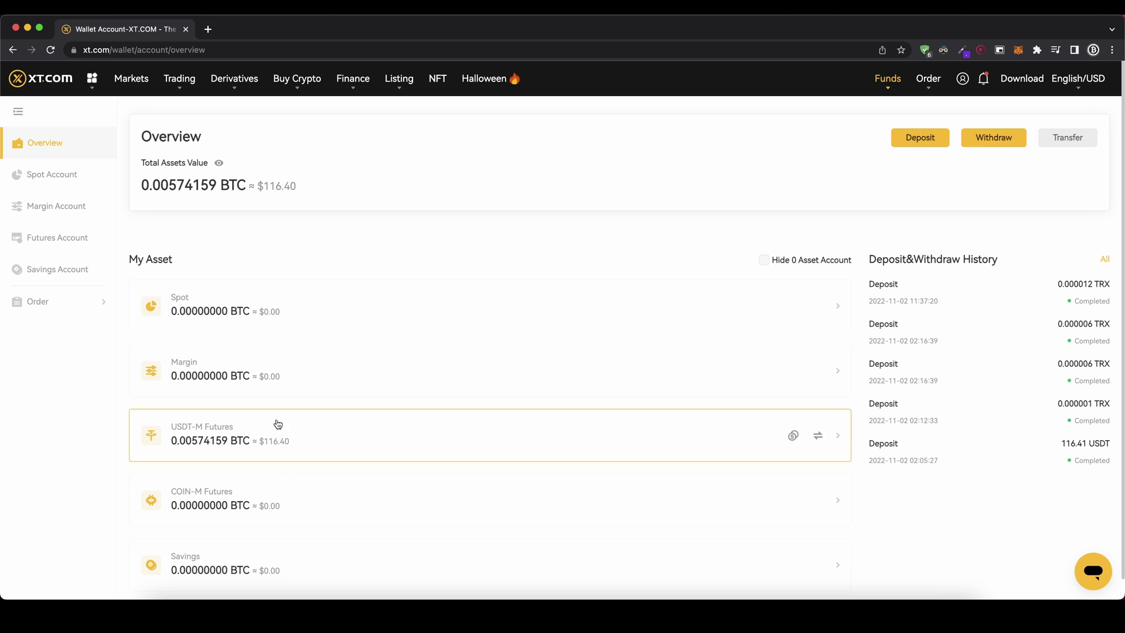
Open USDT-M Futures trading, browse the contract list and select BTCUSDT Perpetual.
mouse_move(237, 86)
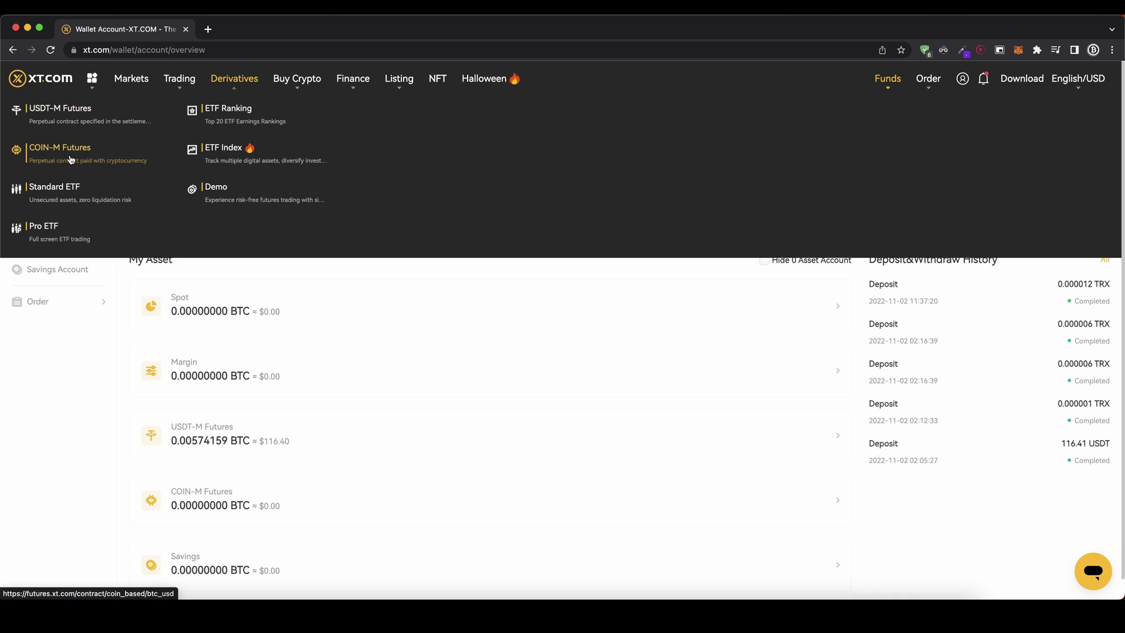
left_click(80, 125)
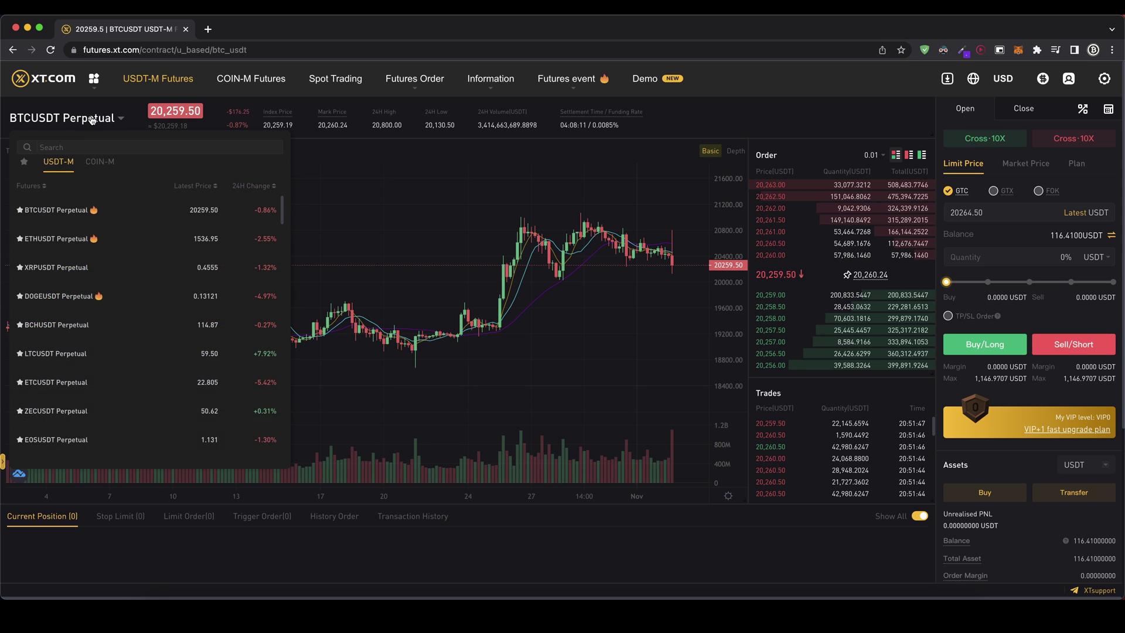
mouse_move(90, 122)
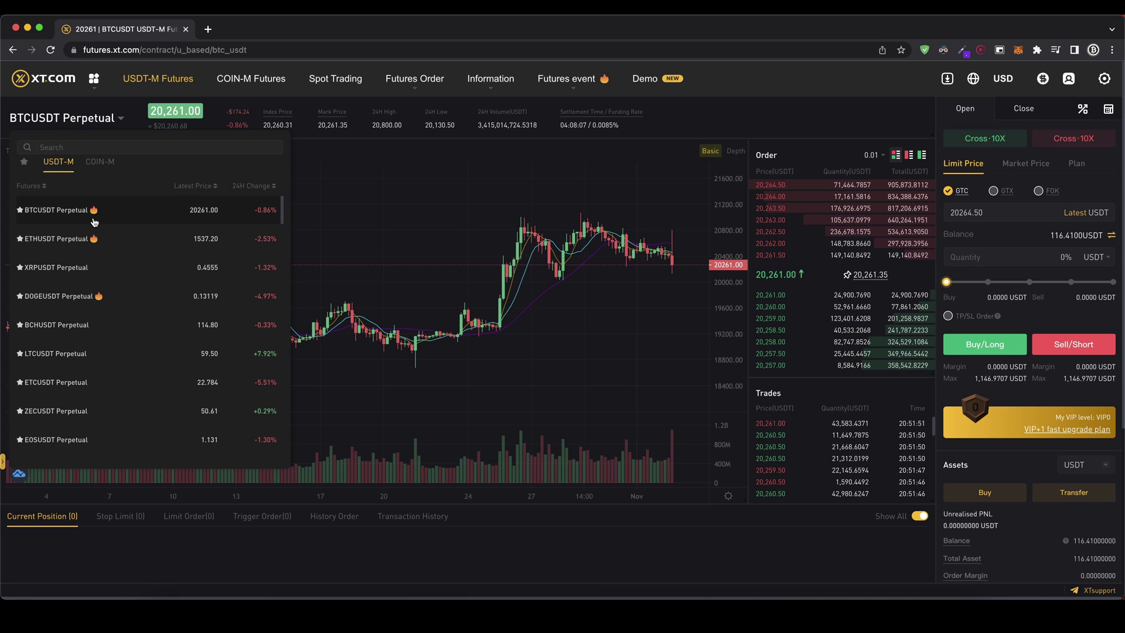
scroll(93, 269, "down", 15)
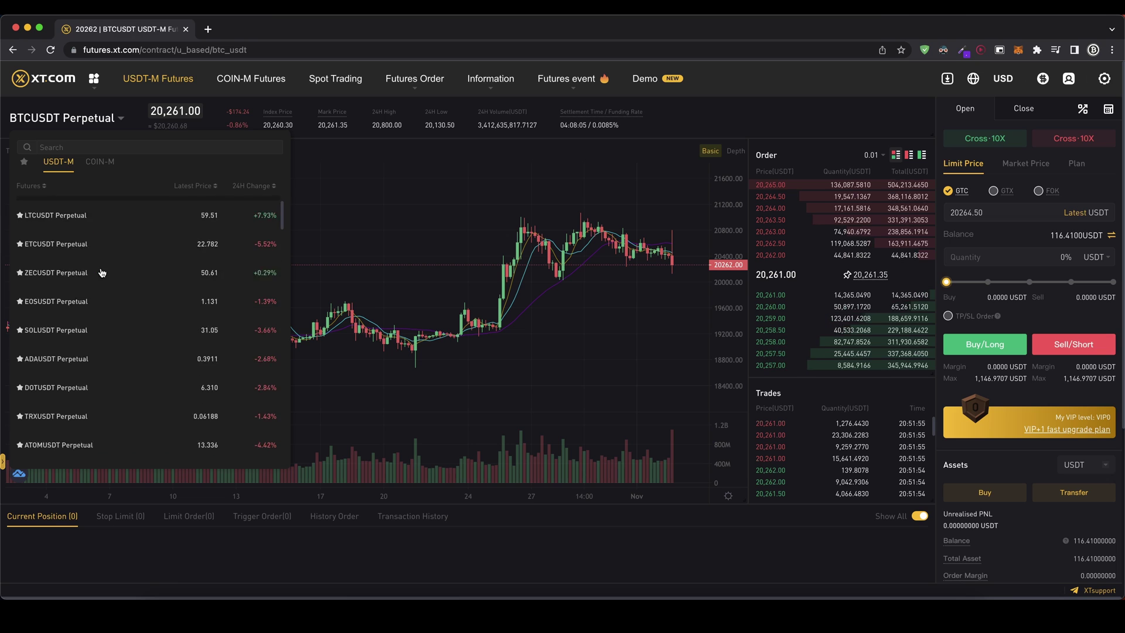
scroll(117, 282, "down", 15)
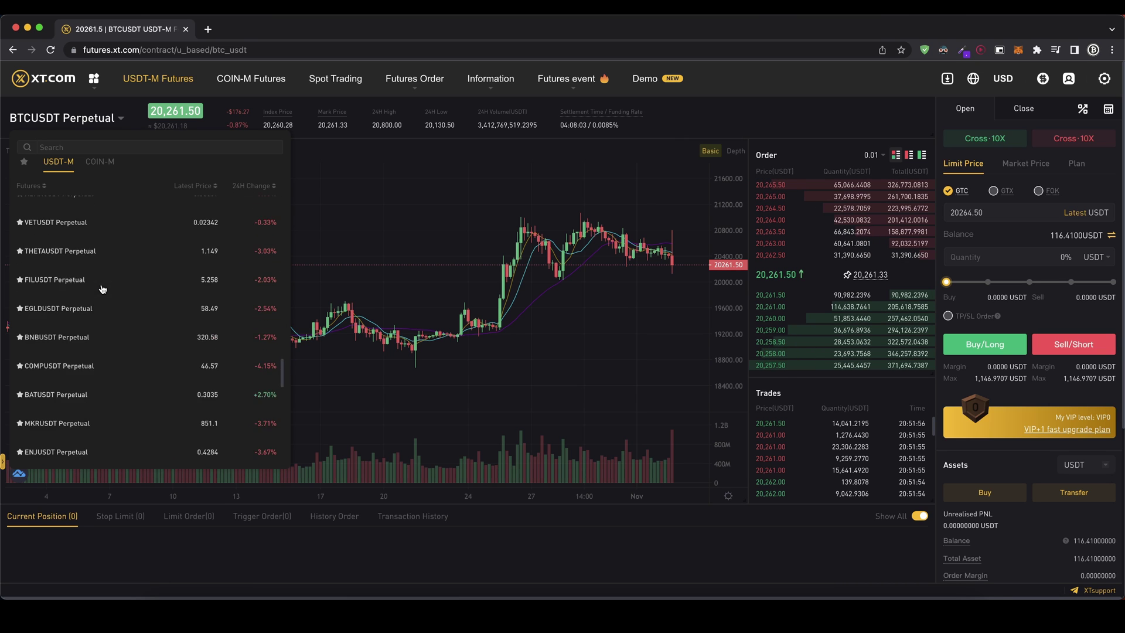
scroll(138, 289, "up", 20)
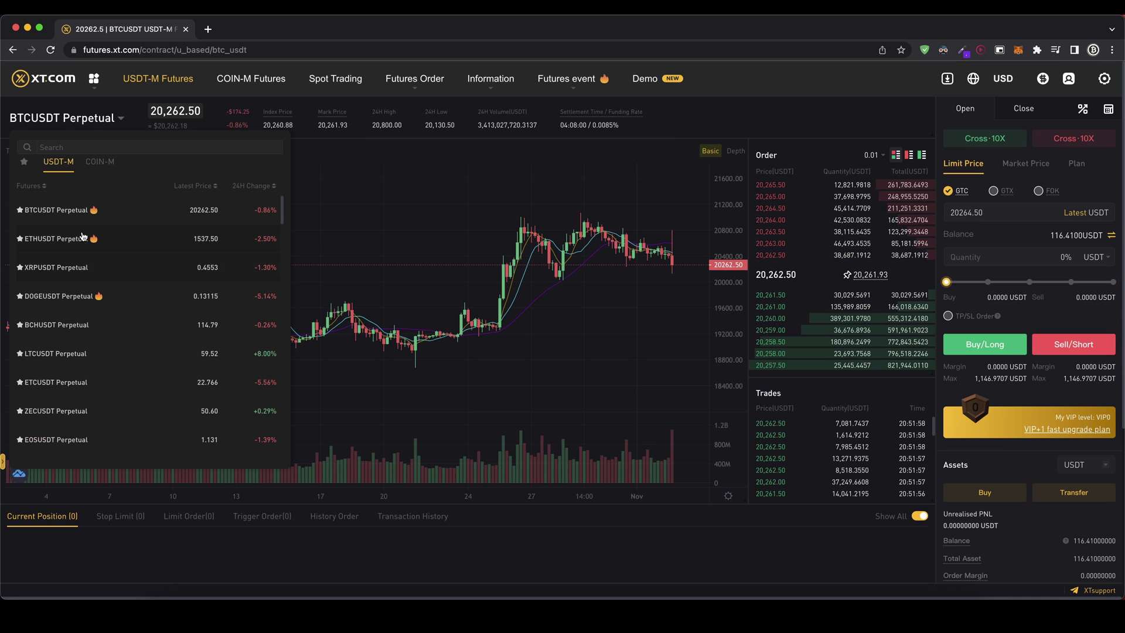
left_click(58, 209)
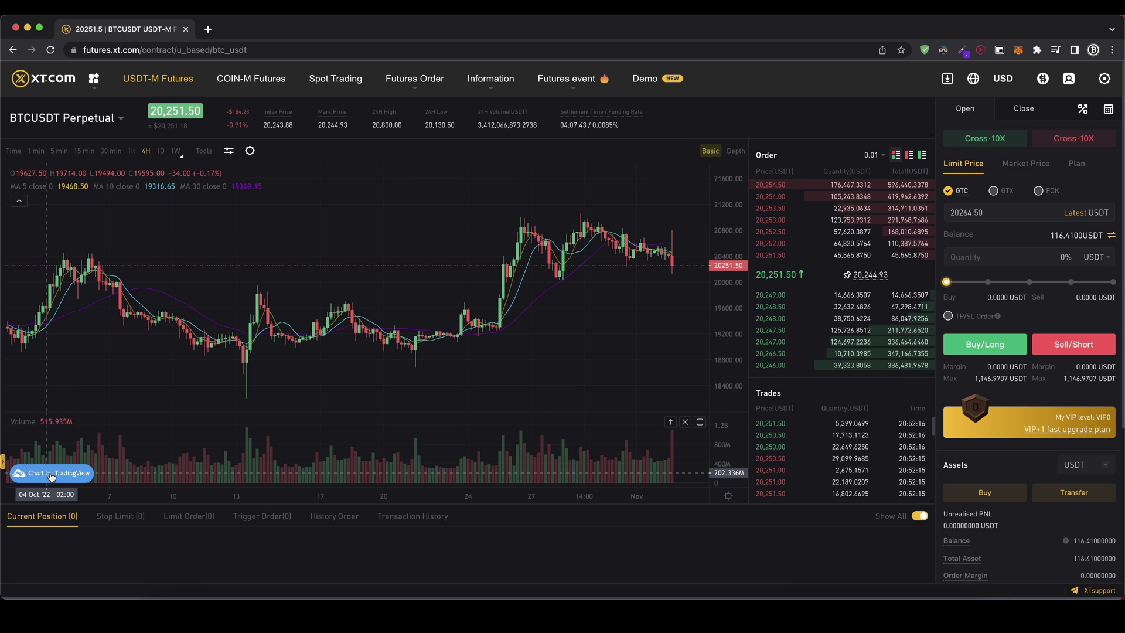
Remove the volume indicator from the BTCUSDT Perpetual chart.
left_click(685, 423)
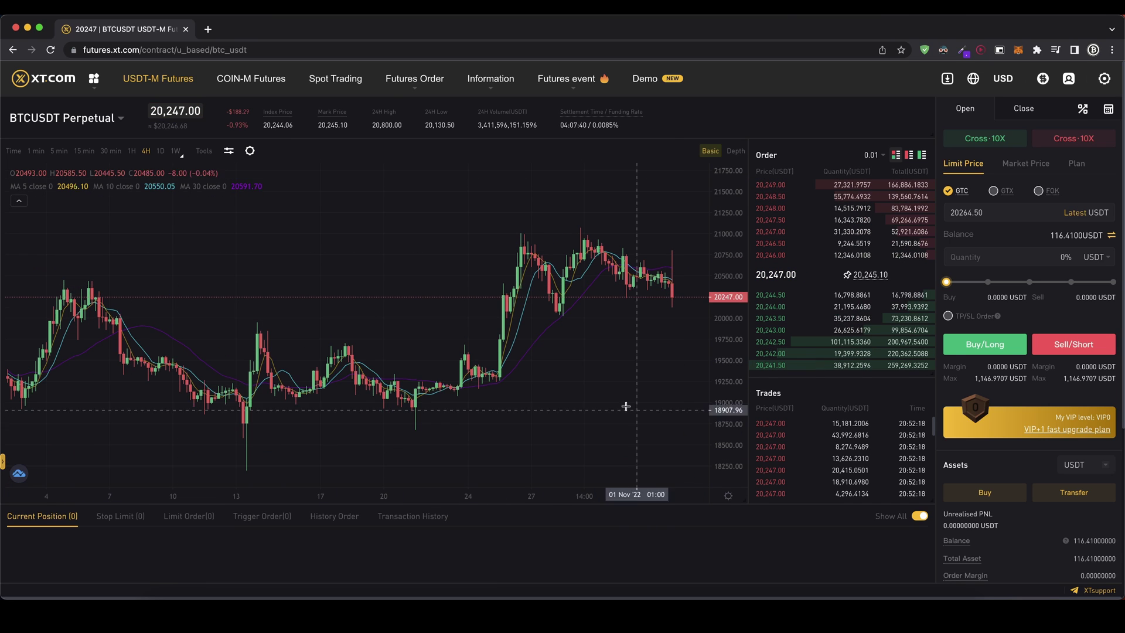
Remove the moving average indicator from the BTCUSDT Perpetual chart.
left_click(17, 186)
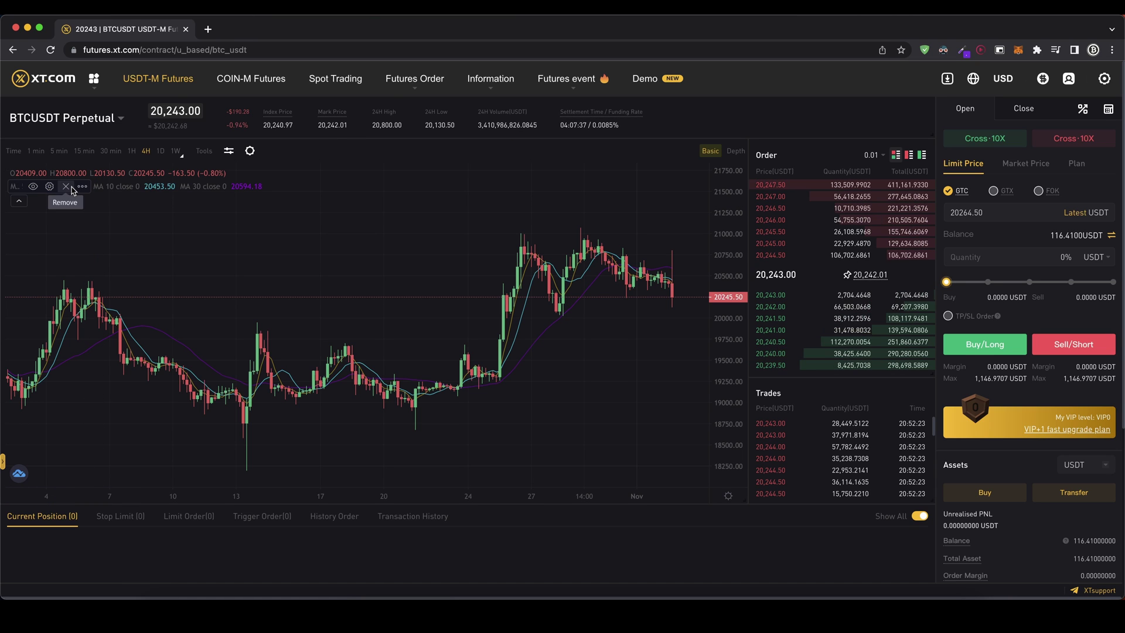
left_click(69, 187)
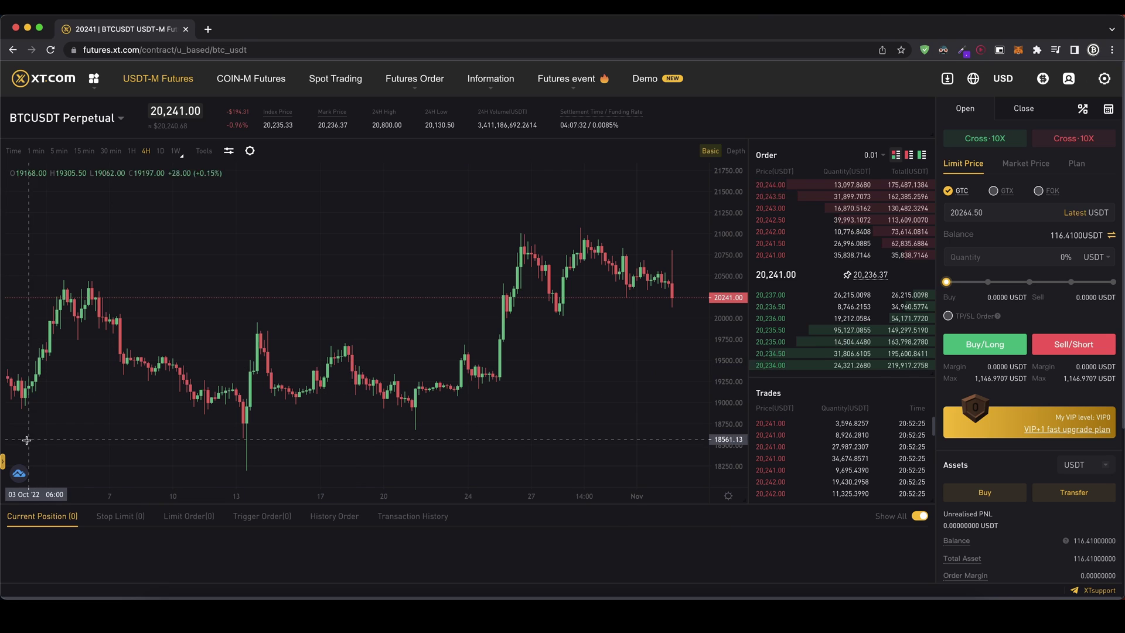
Show the chart's drawing tools, draw a trial trend line across the candles, and delete it.
left_click(3, 461)
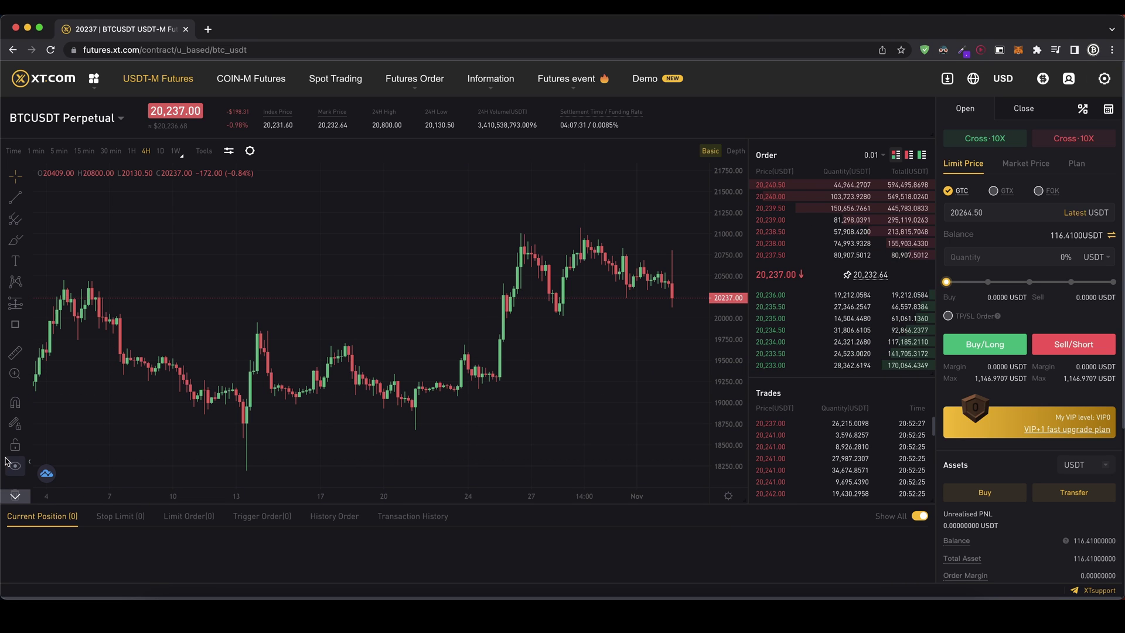
left_click(18, 203)
left_click(122, 321)
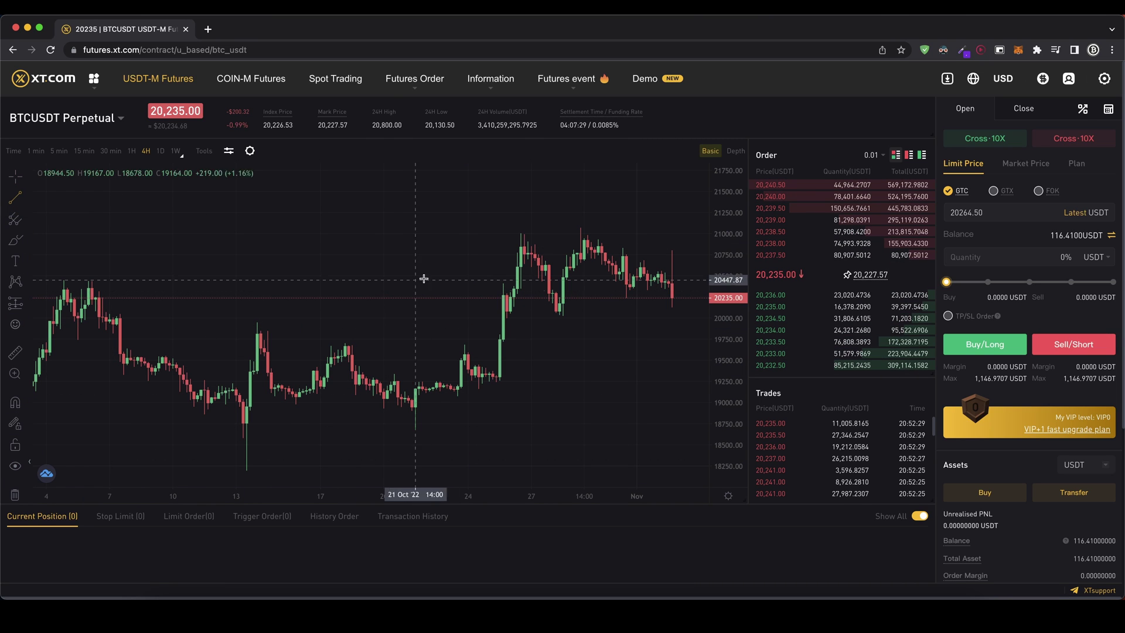
left_click(522, 234)
key("Delete")
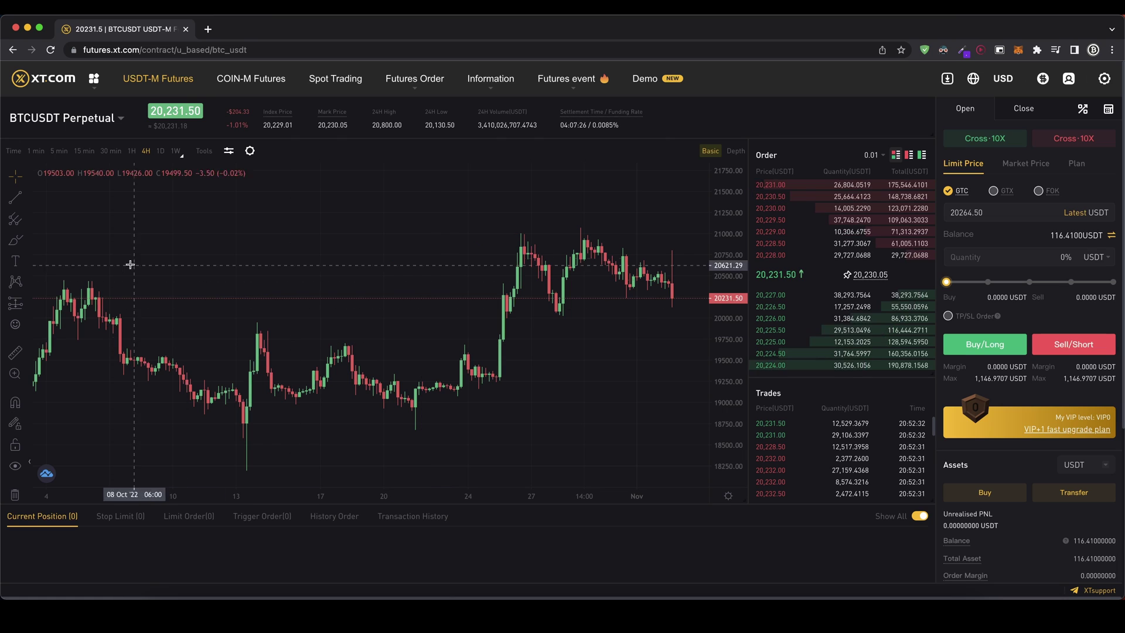
Measure the price move from 13 Oct to 15 Oct '22, clear the measurement and hide the drawing tools.
left_click(21, 354)
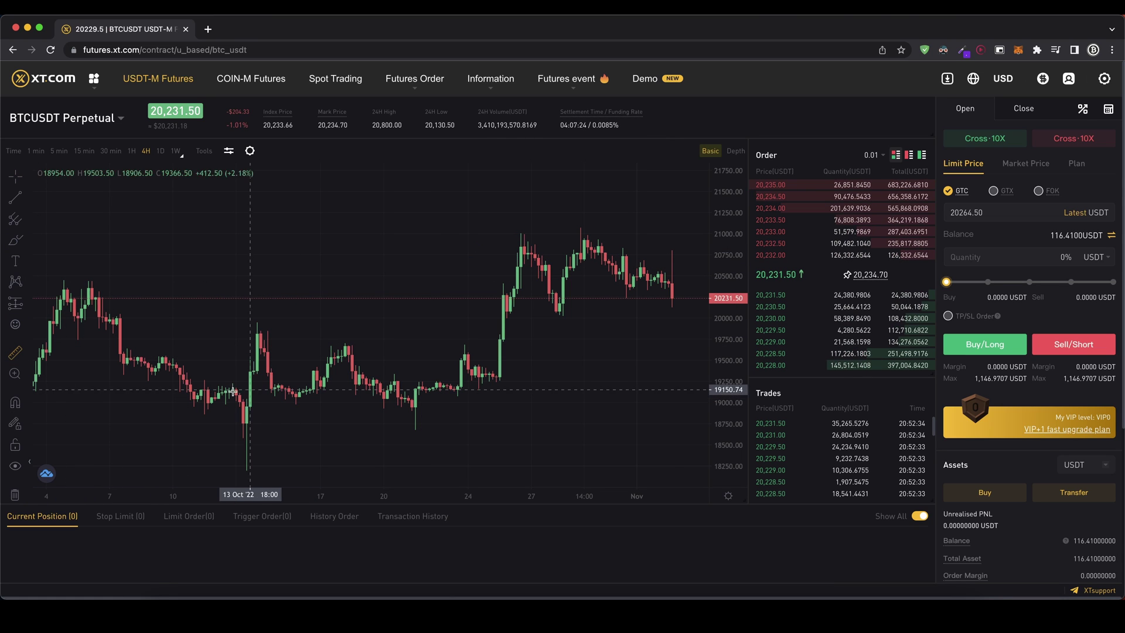
left_click(236, 465)
left_click(277, 342)
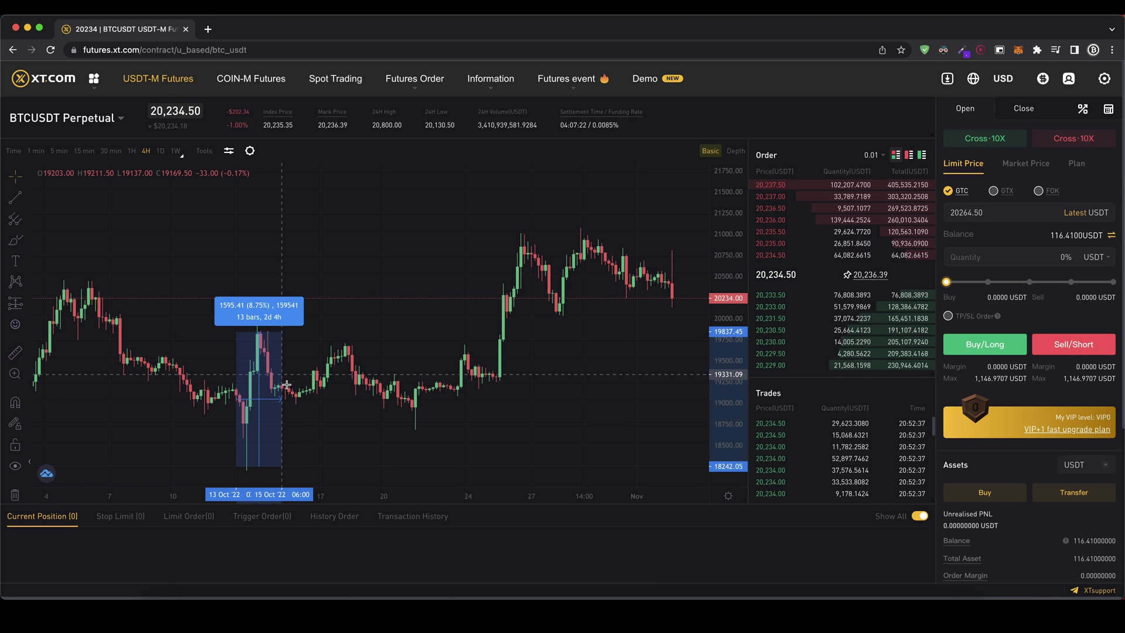
left_click(332, 367)
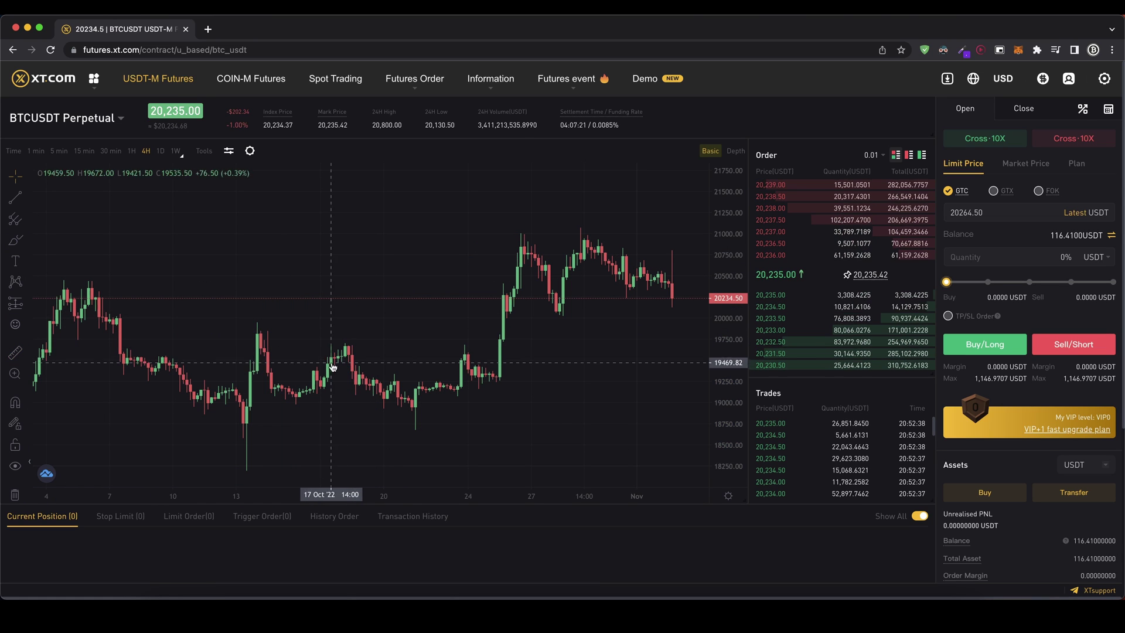
left_click(29, 461)
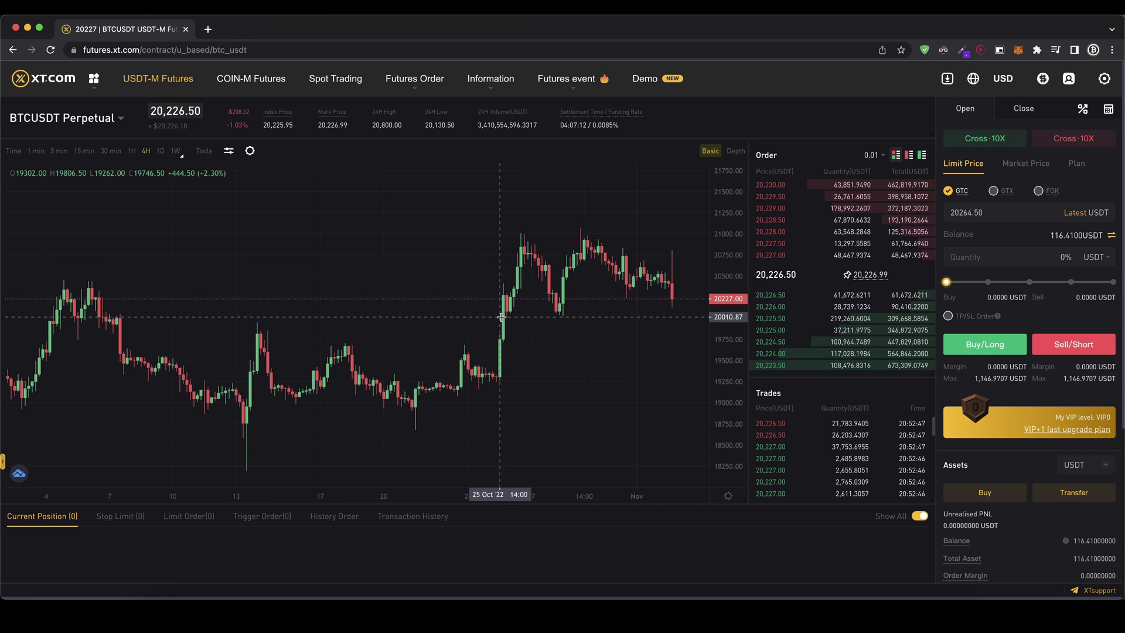
View the chart on the 1D interval, and switch it to the 5 min interval.
left_click(160, 150)
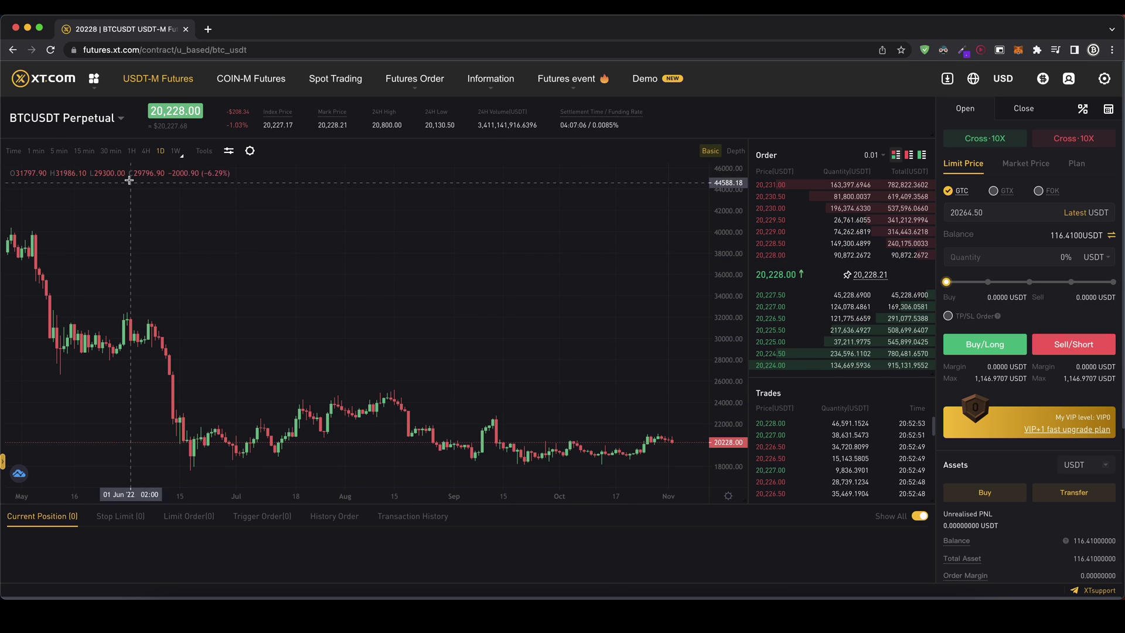
left_click(59, 151)
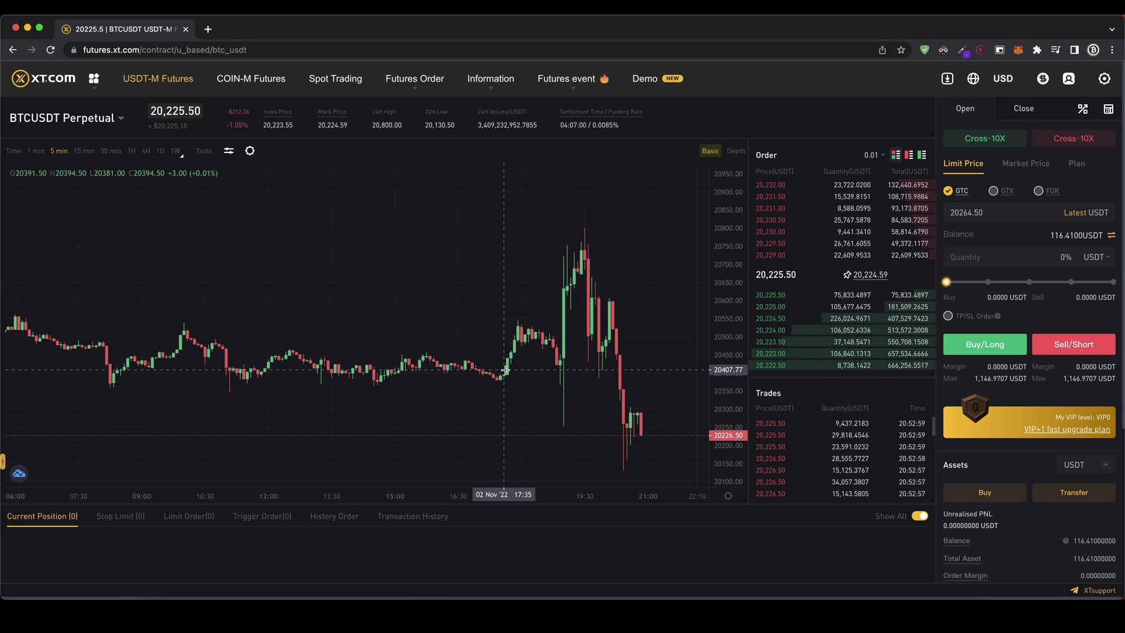
left_click_drag(505, 367, 413, 367)
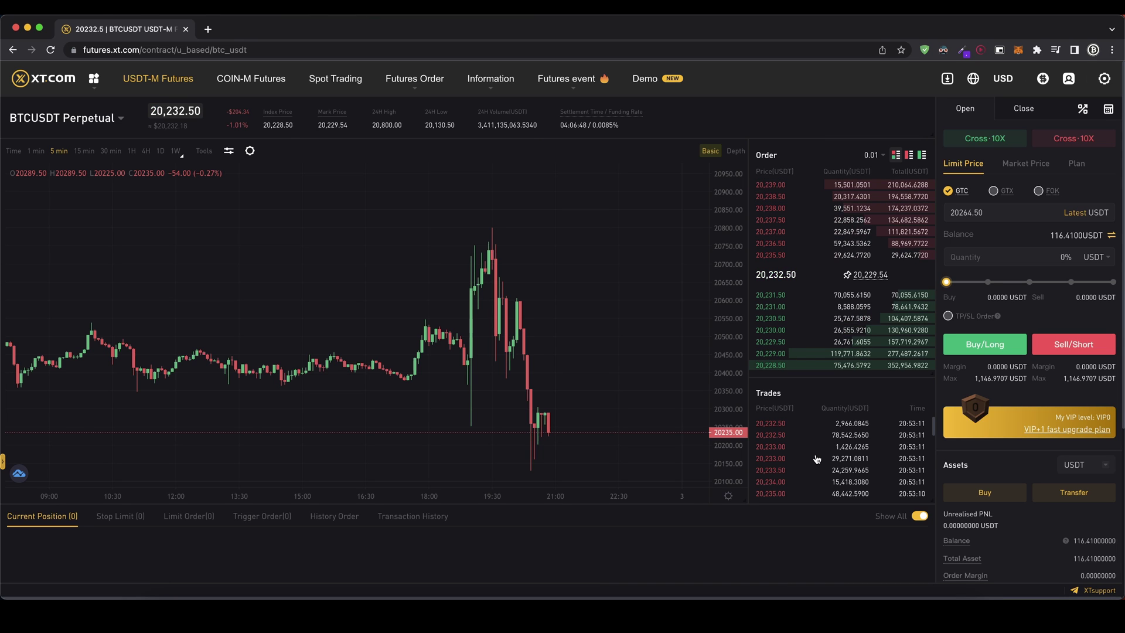
Review the positions and orders section and the futures account's USDT balance.
mouse_move(1, 523)
scroll(176, 565, "down", 4)
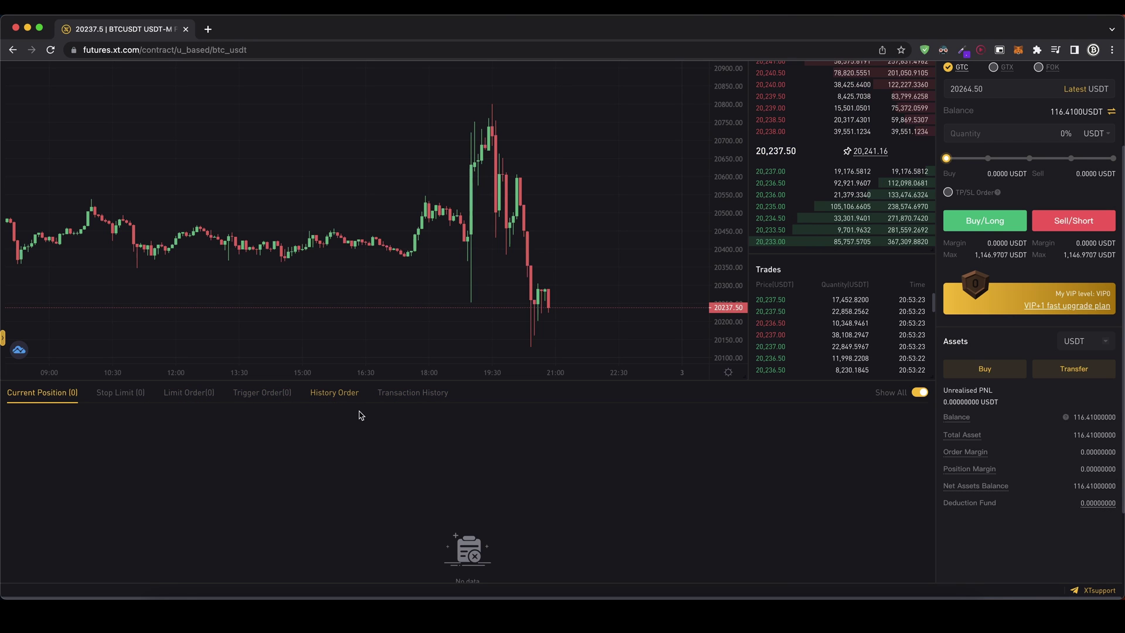
scroll(1107, 404, "up", 1)
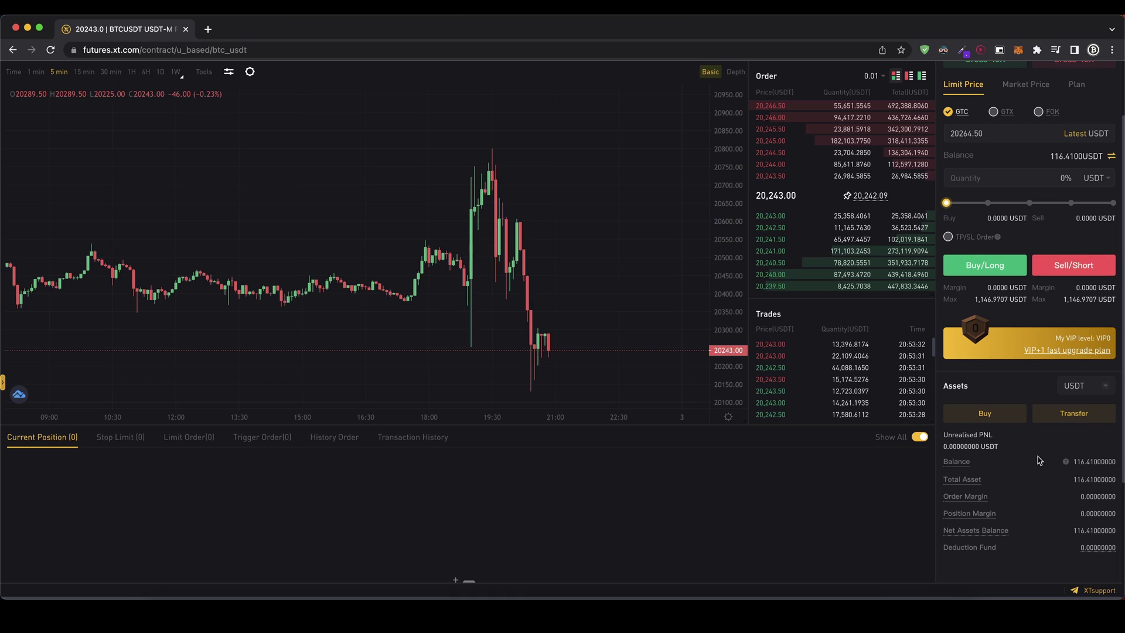
left_click_drag(1079, 461, 1098, 461)
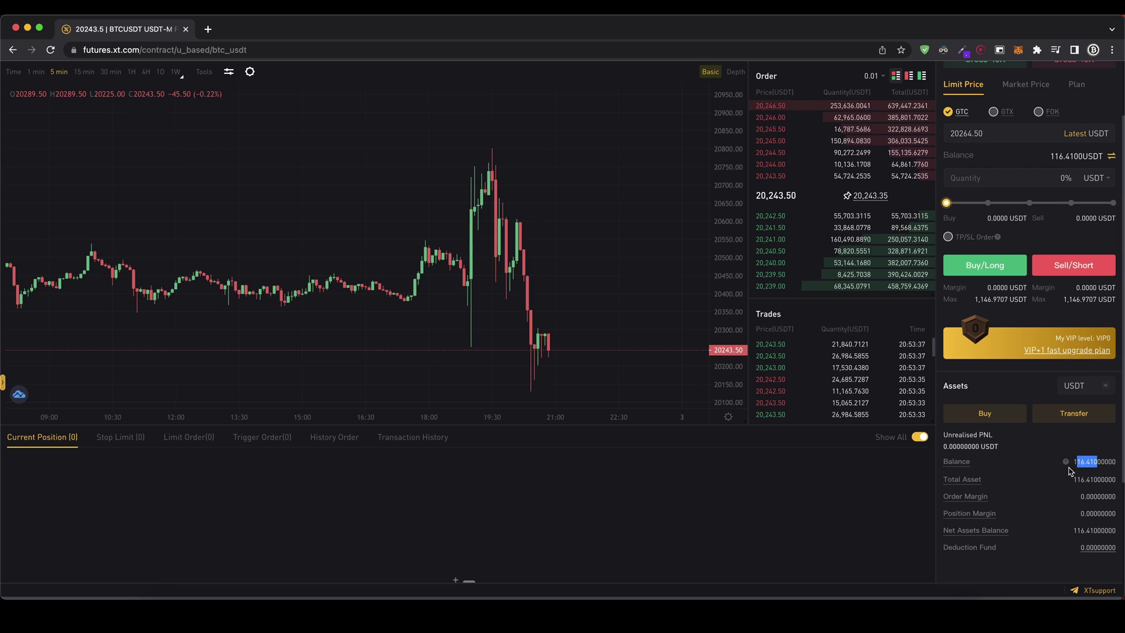
View the fund transfer form for the futures account and close it without transferring anything.
left_click(1077, 419)
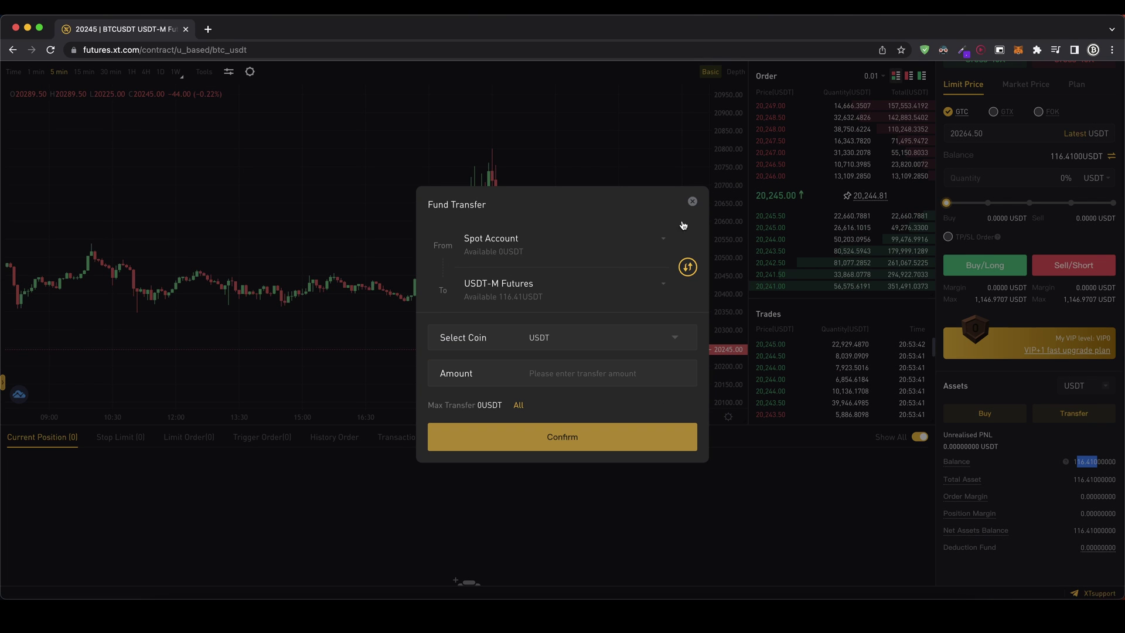
left_click(1049, 398)
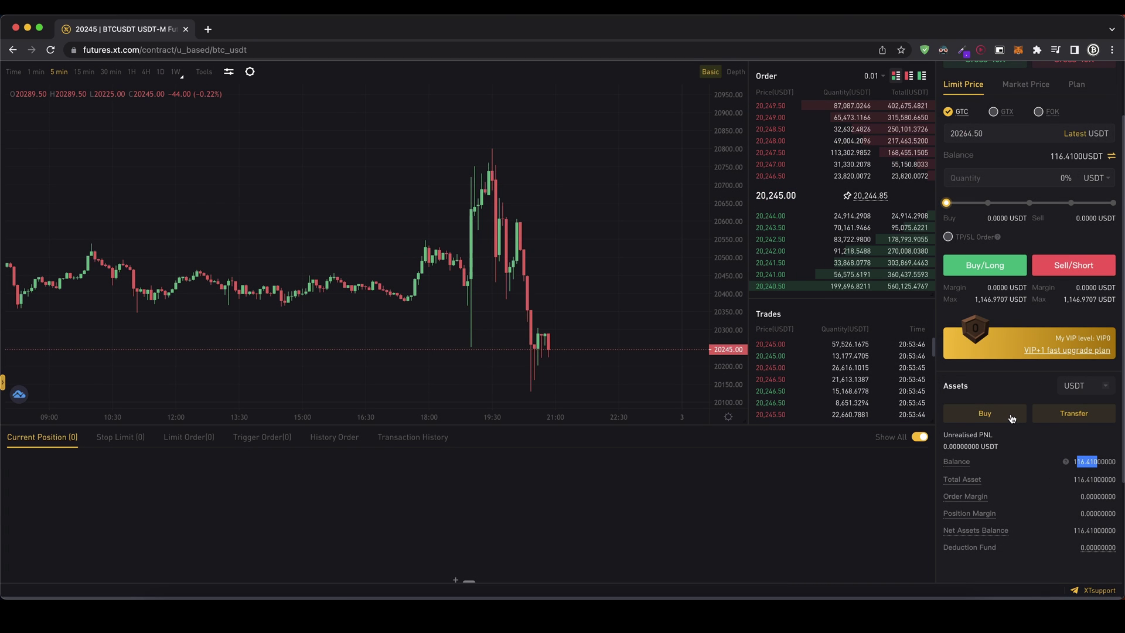
scroll(1082, 513, "up", 1)
left_click(1054, 512)
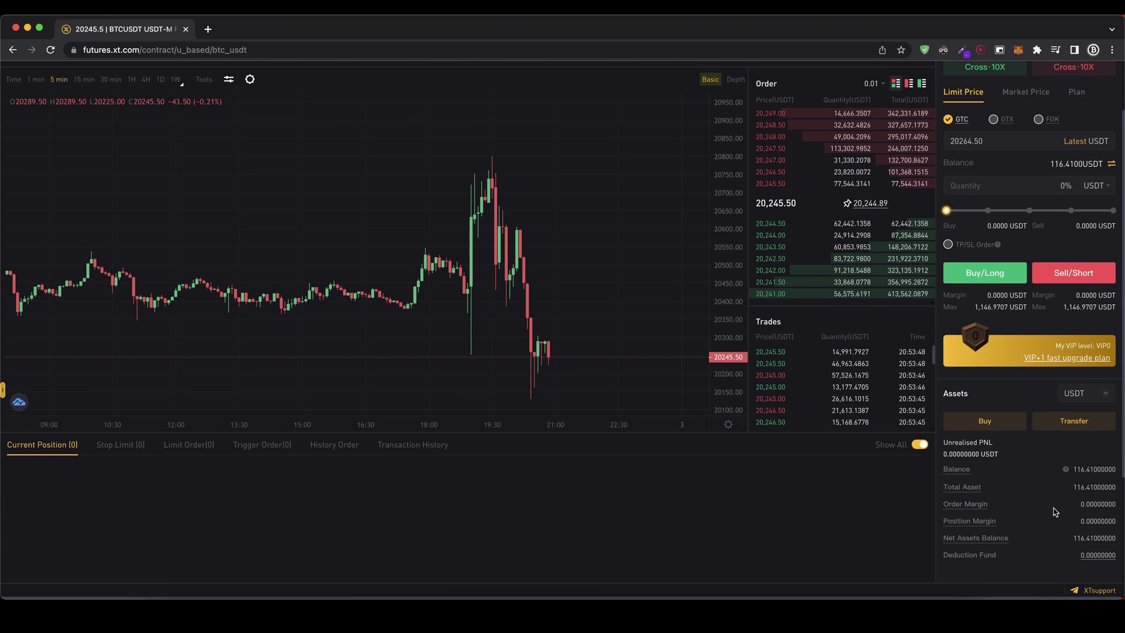
Set the long margin mode to Isolated, explore leverages up to 125X, and confirm the long leverage at 10X.
scroll(1055, 512, "up", 3)
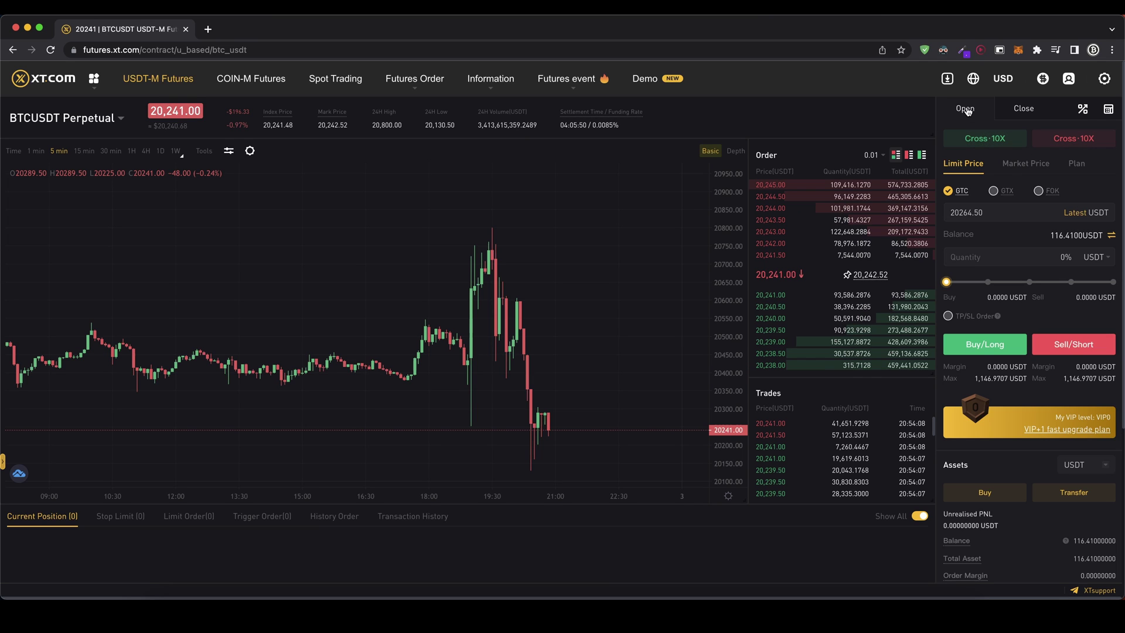
left_click(999, 144)
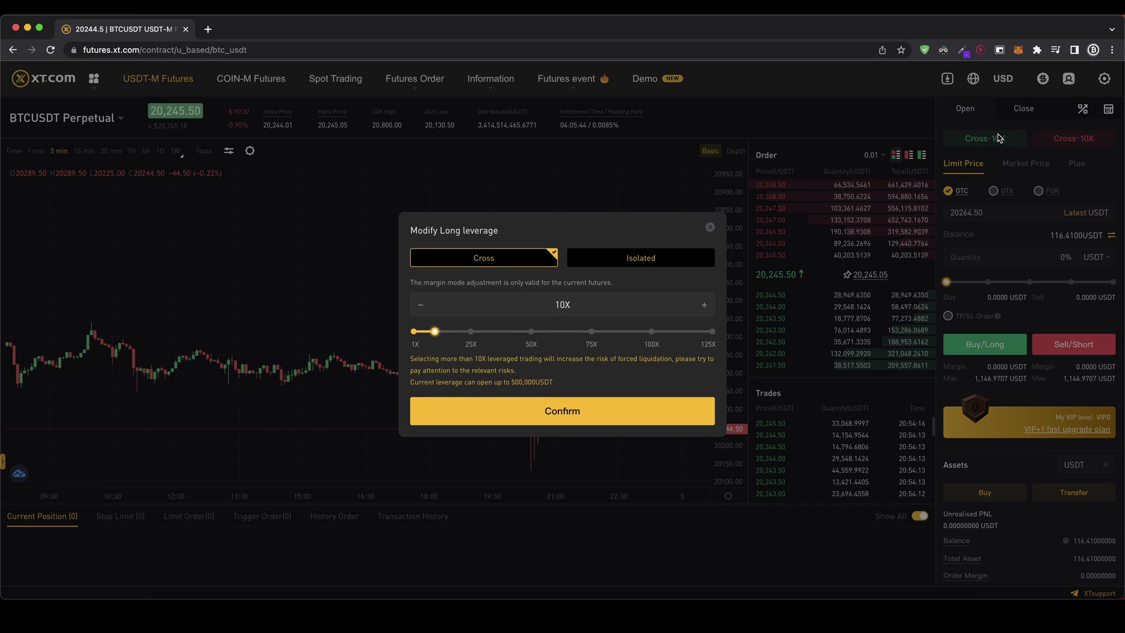
left_click_drag(454, 227, 498, 232)
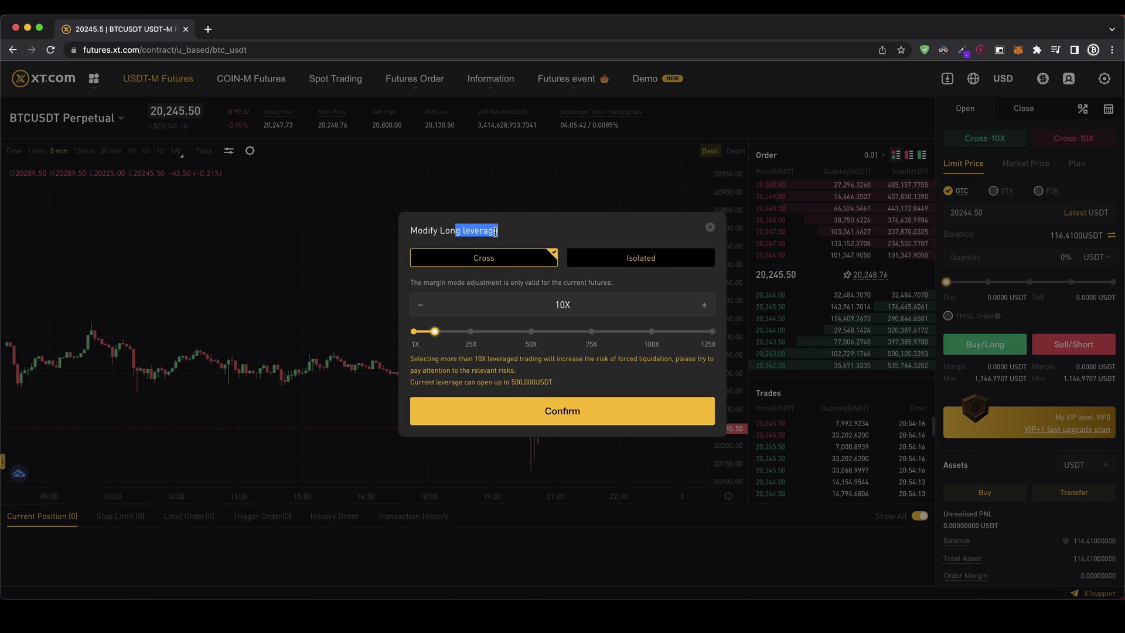
left_click(482, 268)
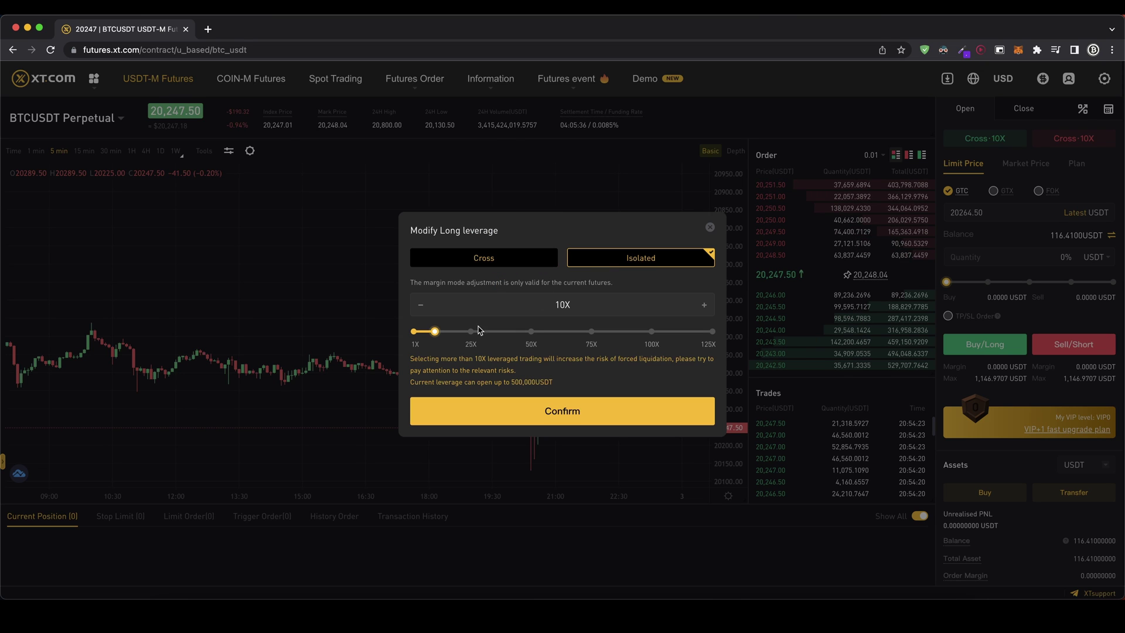
left_click_drag(435, 334, 463, 336)
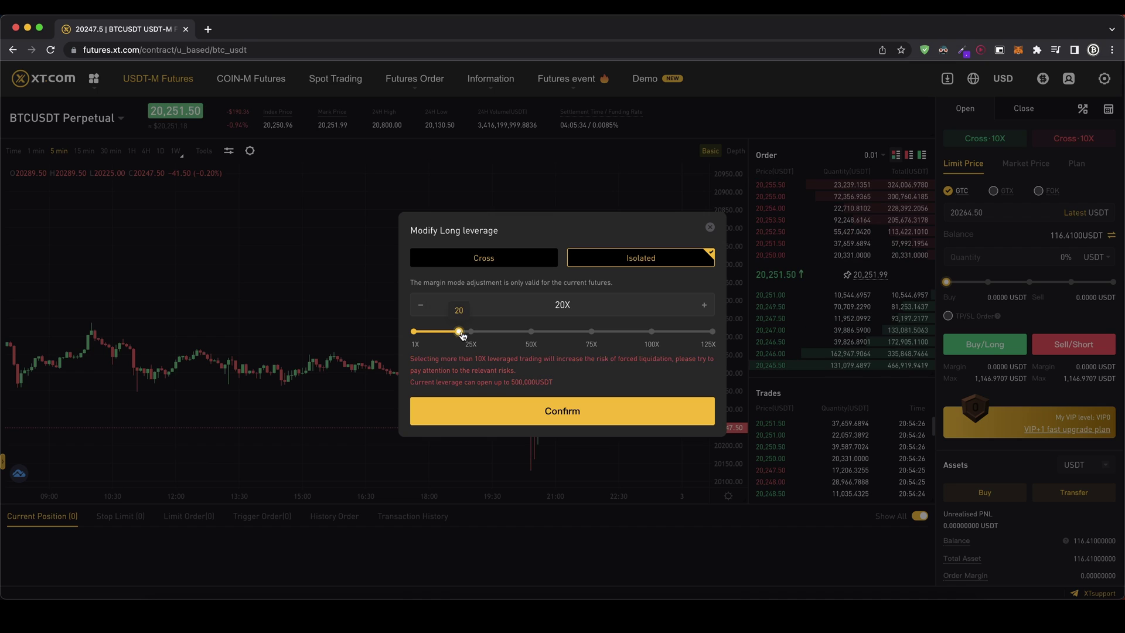
left_click_drag(562, 339, 731, 336)
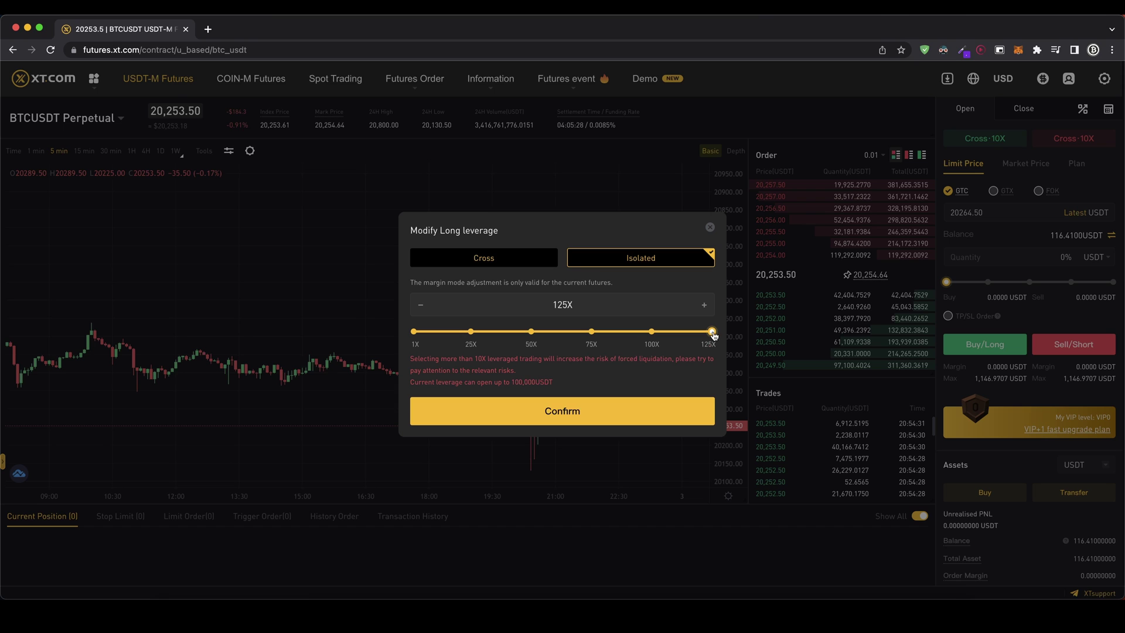
left_click_drag(713, 334, 437, 338)
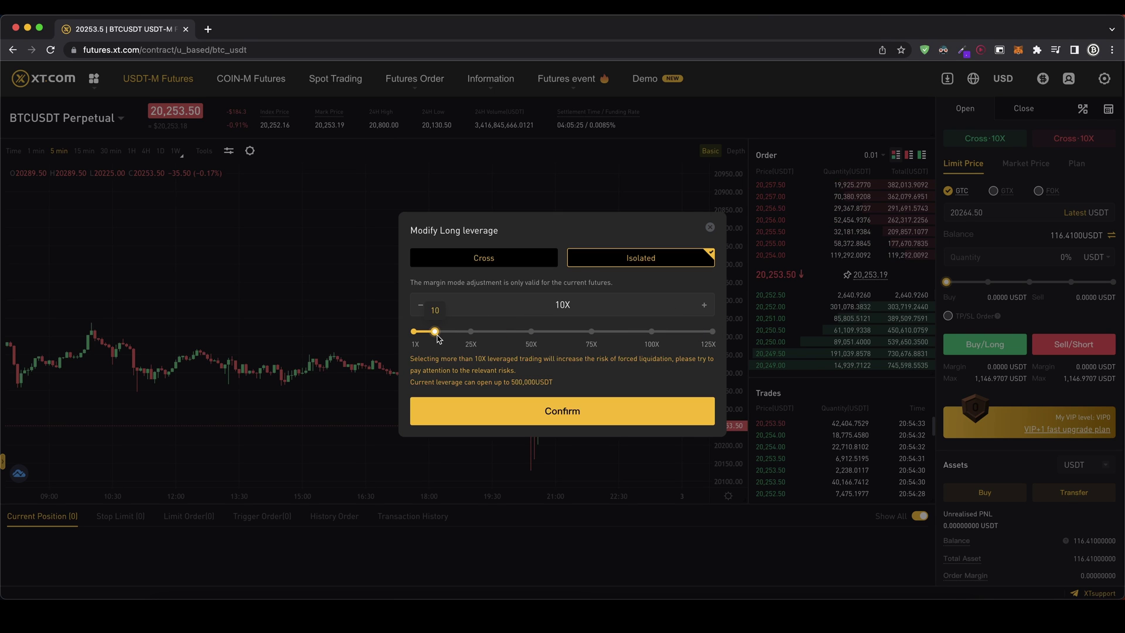
left_click(554, 420)
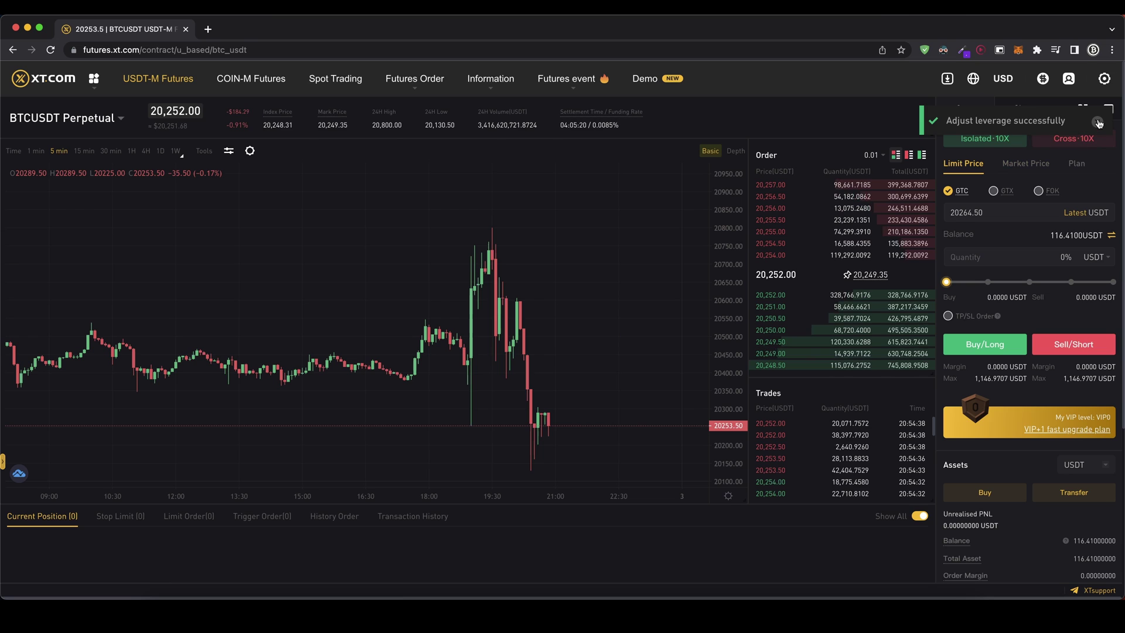
Compare the maximum long position size with the available futures balance.
left_click_drag(977, 378, 1008, 378)
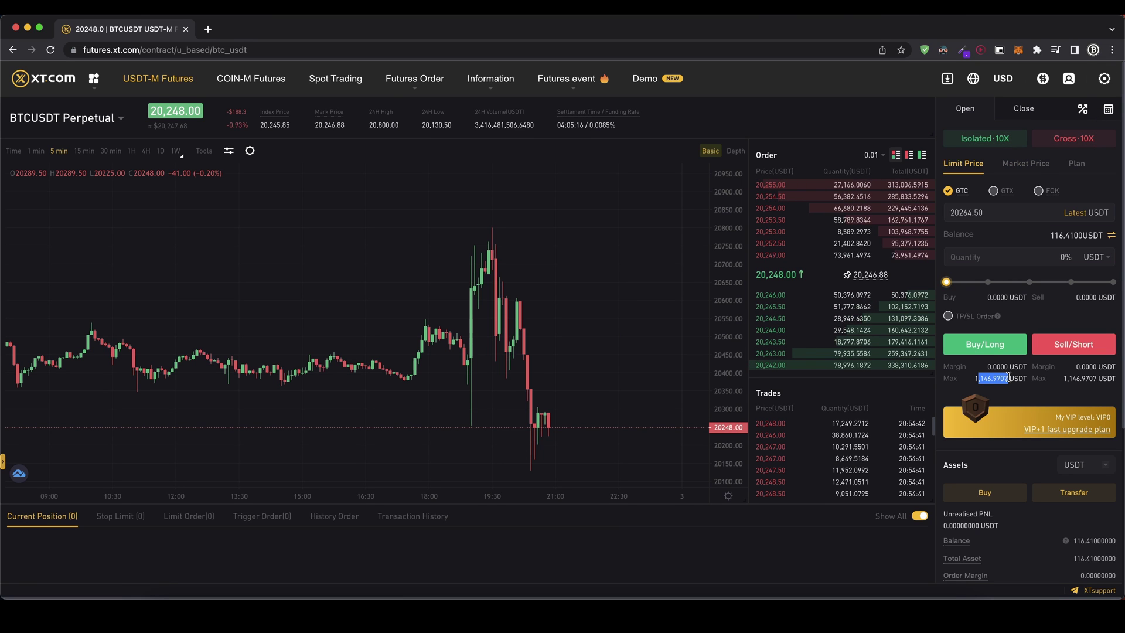
left_click_drag(1076, 540, 1092, 541)
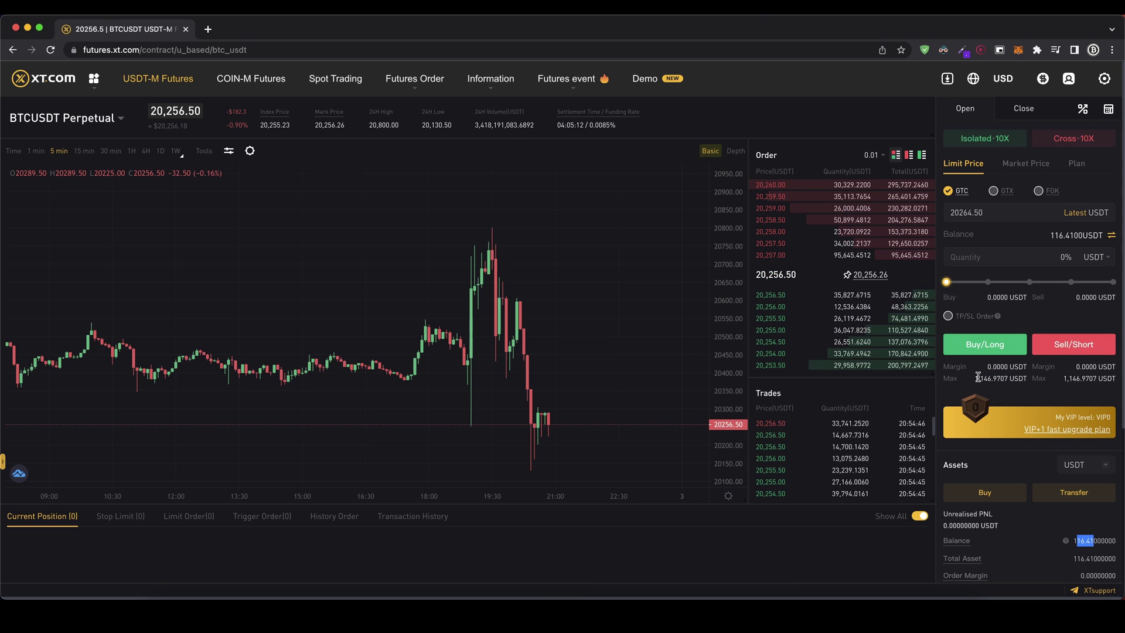
mouse_move(975, 379)
left_mouse_down()
mouse_move(1016, 378)
mouse_move(991, 378)
left_mouse_up()
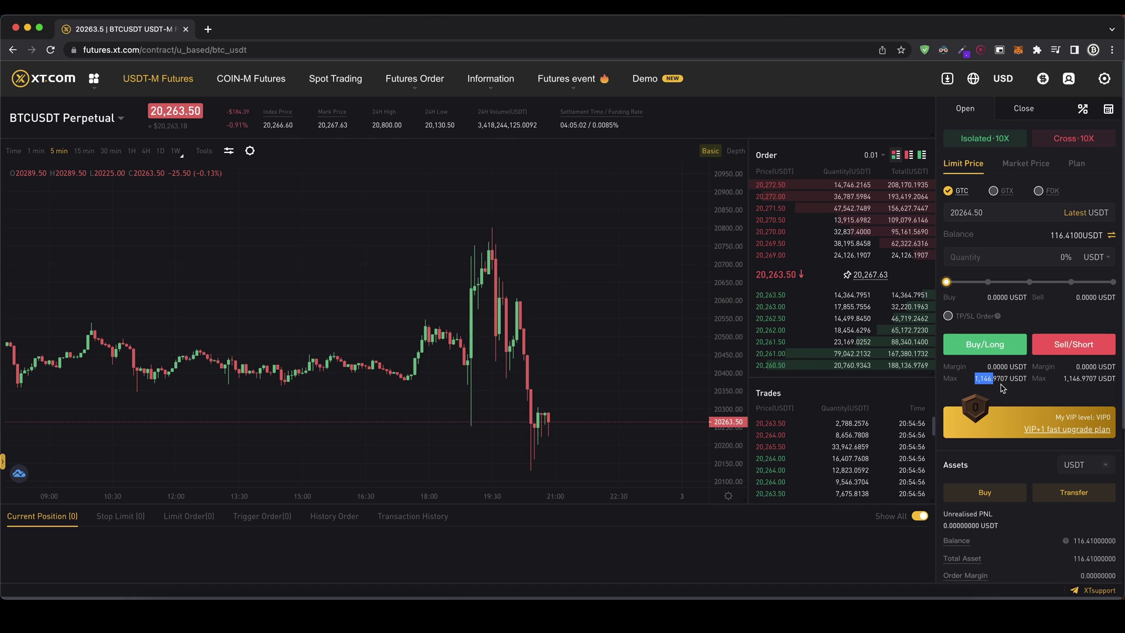
left_click_drag(1074, 541, 1111, 541)
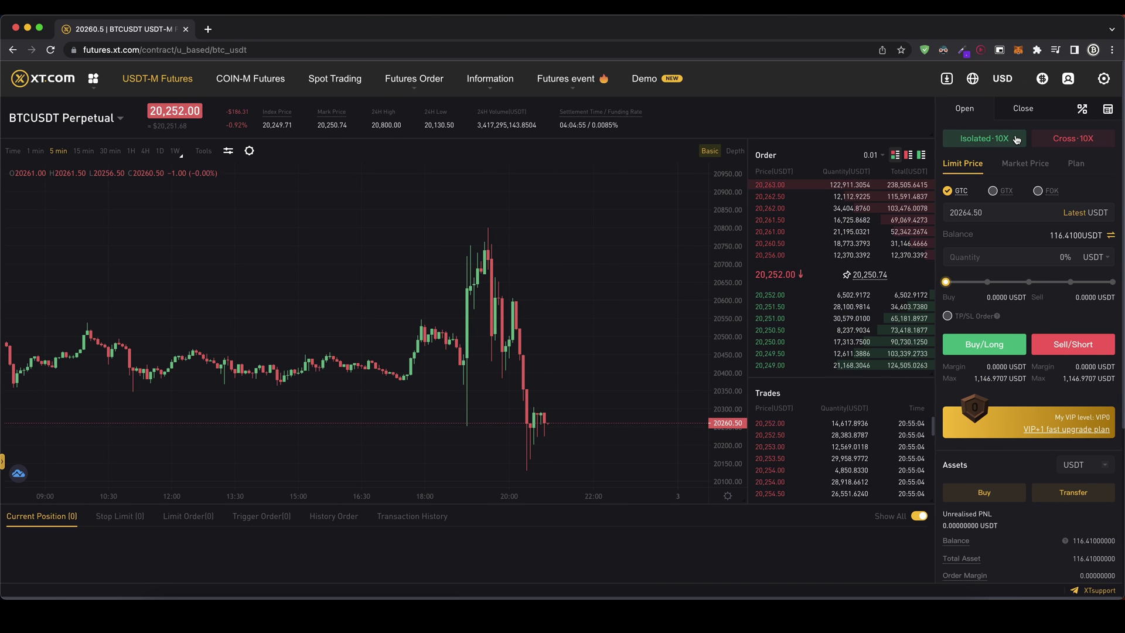
Raise the long leverage to 20X and check the maximum long position size.
left_click(985, 138)
left_click_drag(435, 332, 461, 334)
left_click(563, 411)
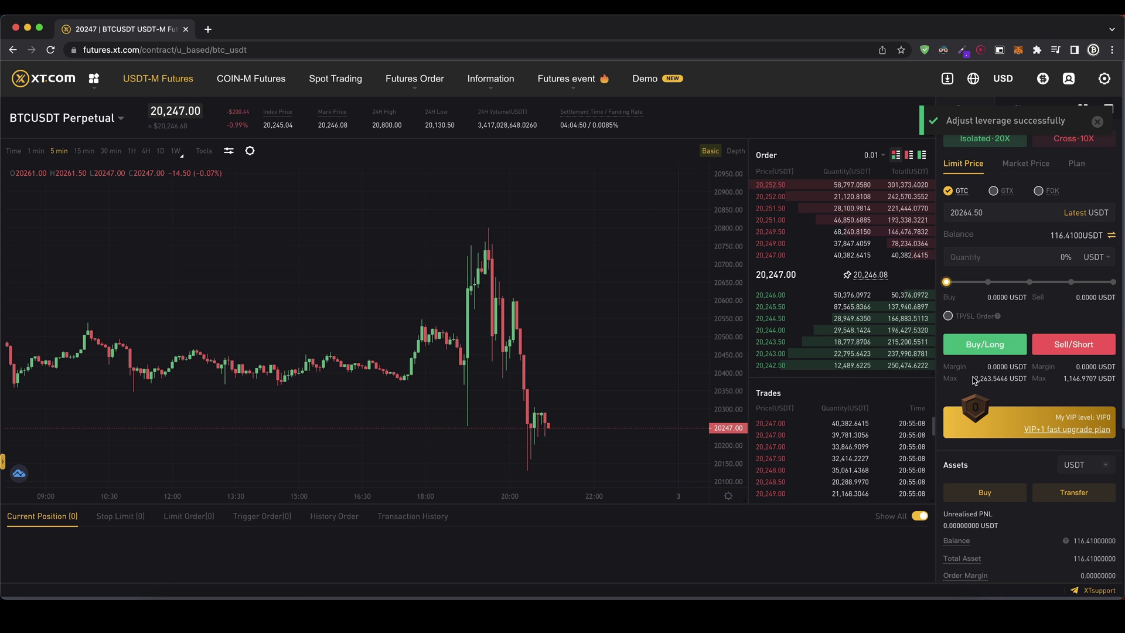
mouse_move(975, 380)
left_mouse_down()
mouse_move(1008, 381)
mouse_move(985, 378)
left_mouse_up()
left_click(1005, 375)
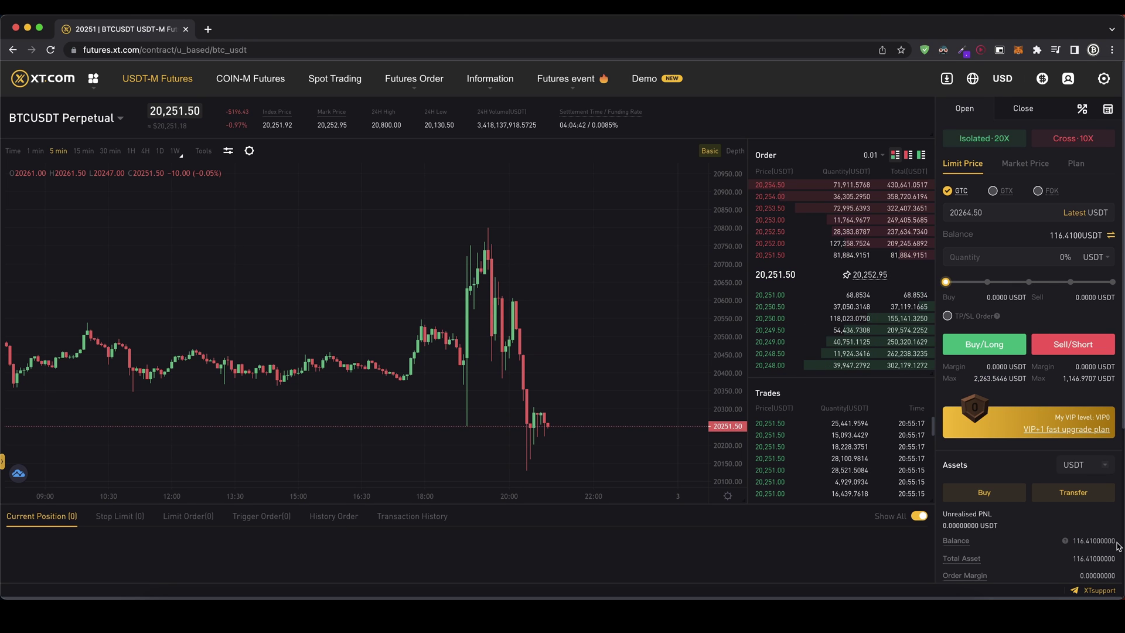
Set the isolated long leverage back to 10X.
left_click(985, 139)
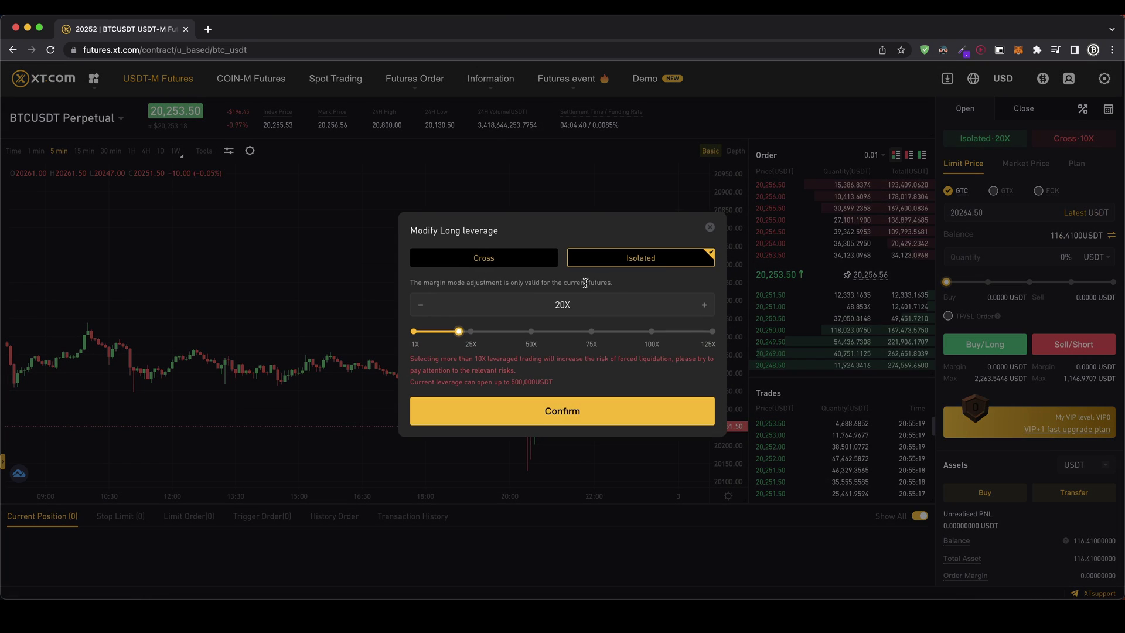
left_click_drag(449, 333, 433, 333)
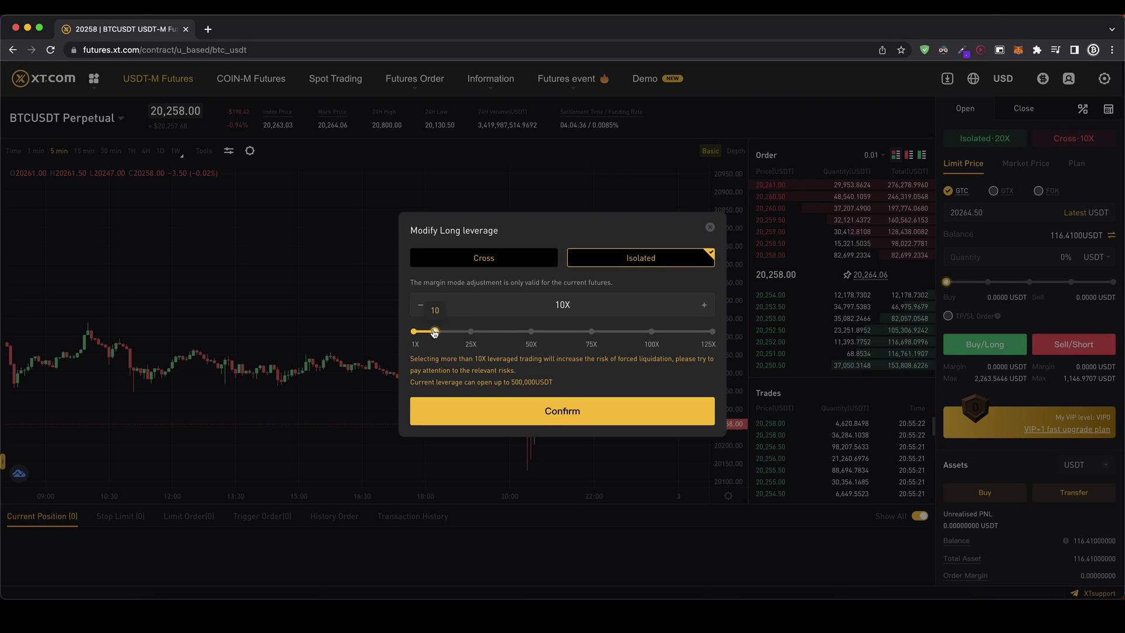
left_click(537, 411)
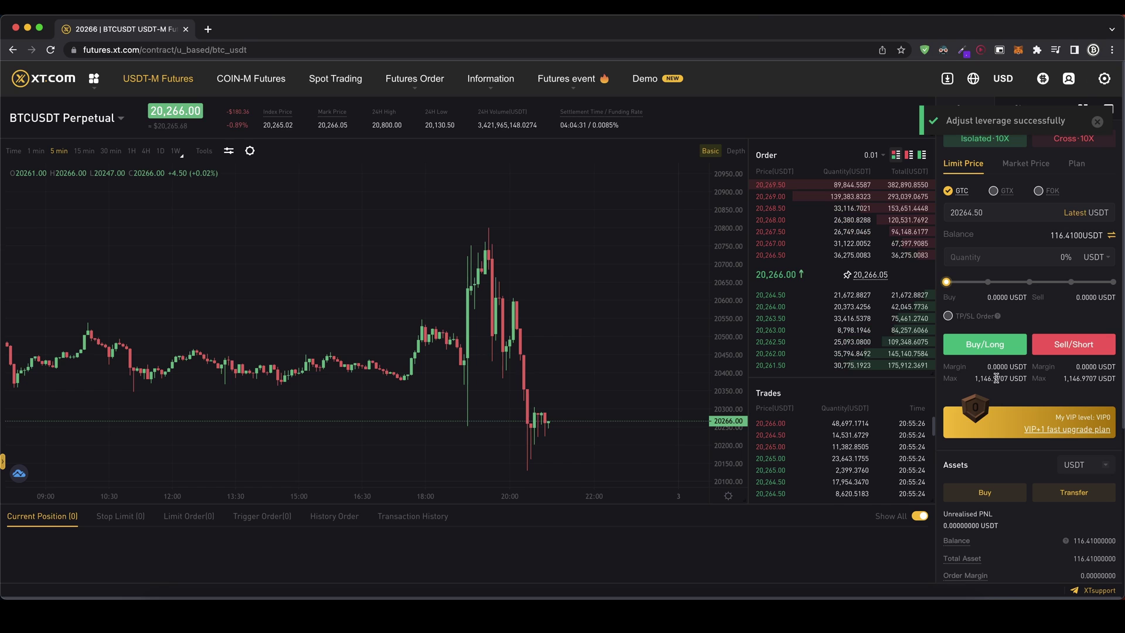
Switch the order type to Market Price, enter a quantity of 500 USDT and check the margin required for a long.
left_click(986, 211)
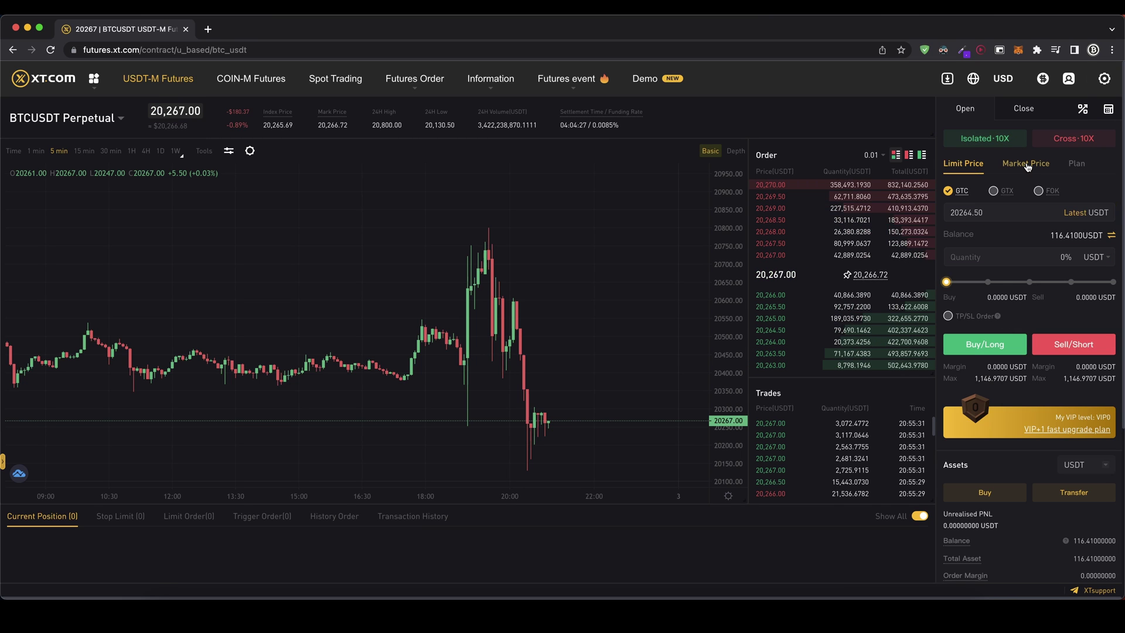
left_click(1008, 167)
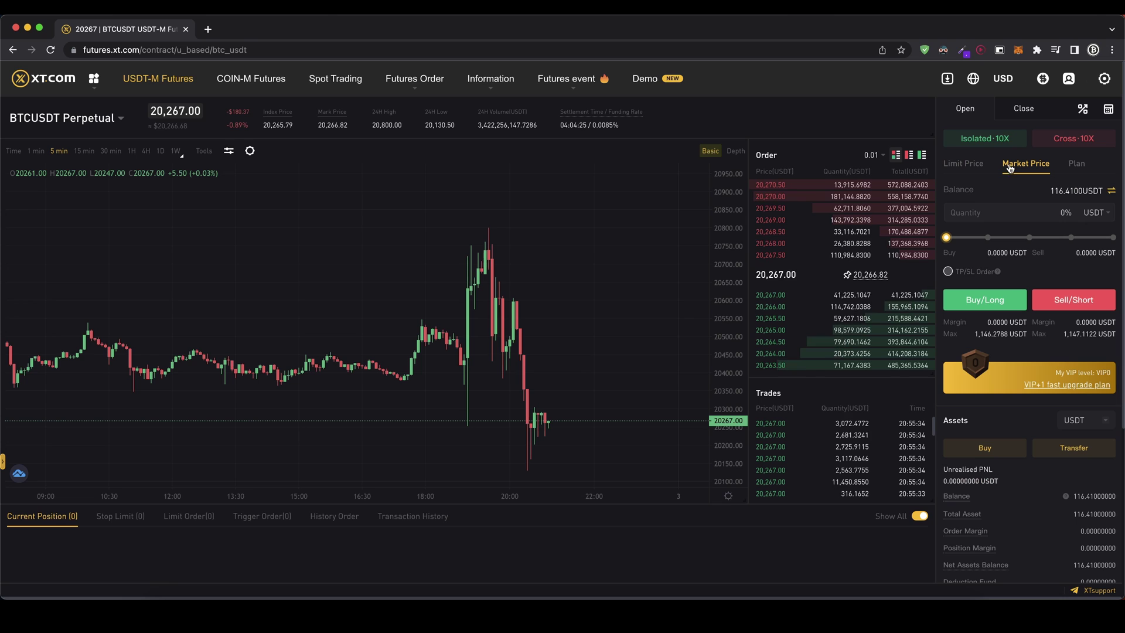
left_click(1029, 211)
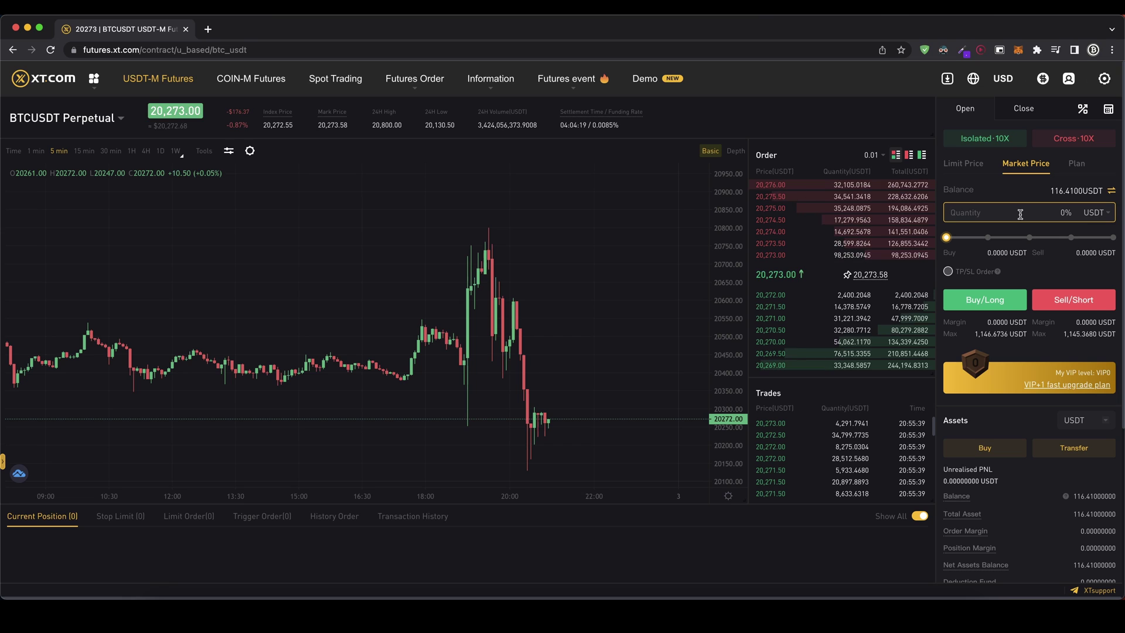
type("500")
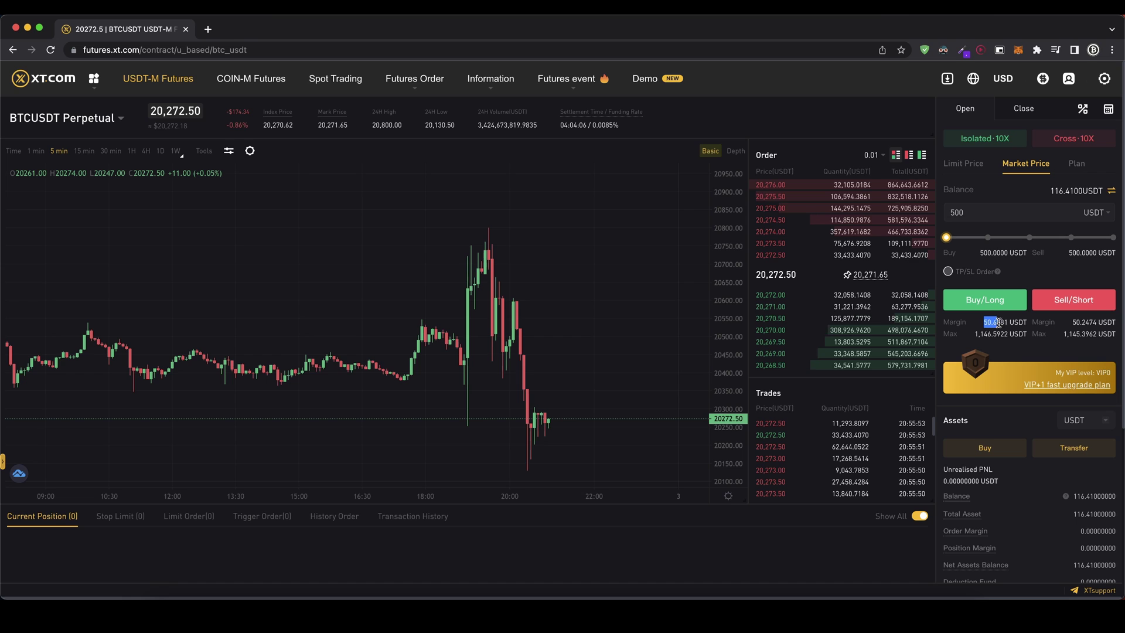
left_click_drag(998, 323, 1017, 333)
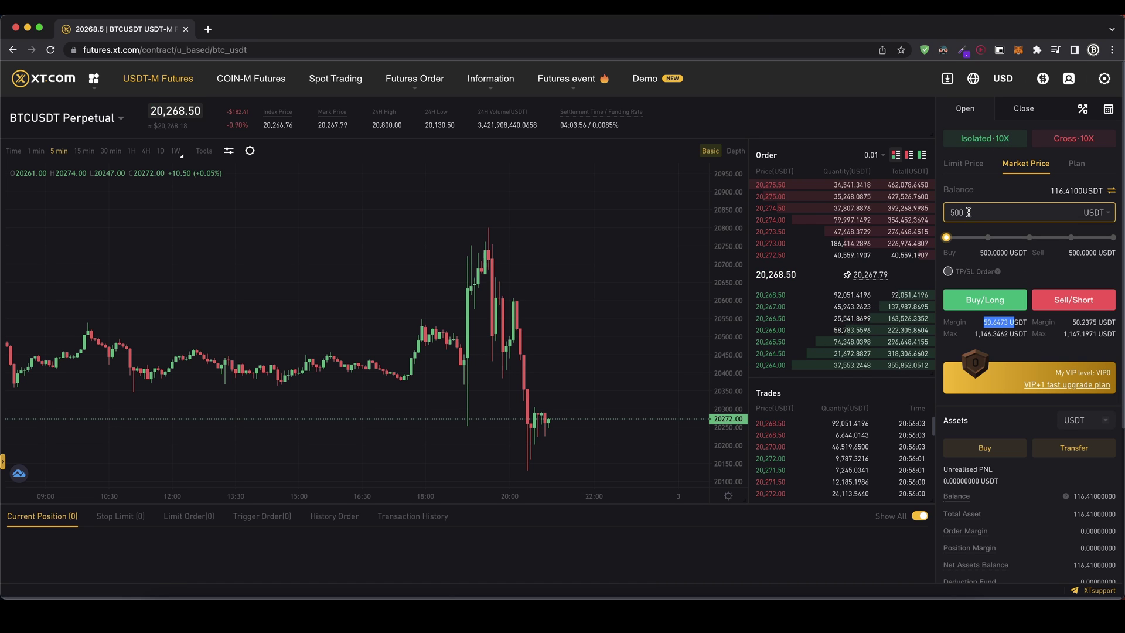
Try order sizes of 35%, 100% and 50% of the balance and compare the resulting long margin and position size.
left_click_drag(954, 212, 1004, 239)
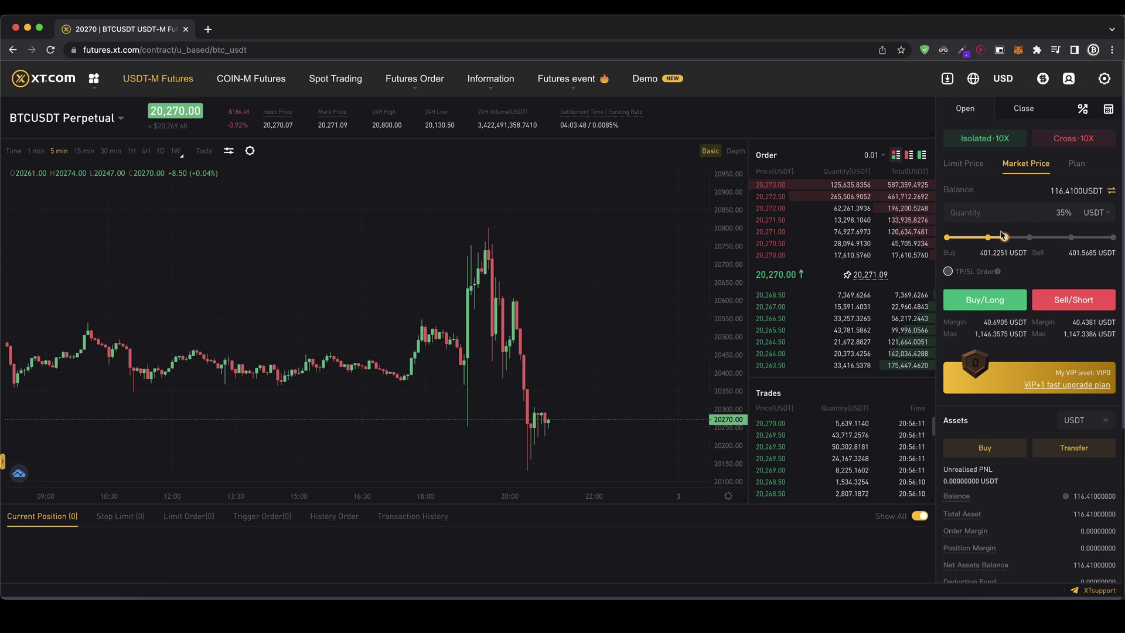
left_click_drag(1077, 497, 1083, 498)
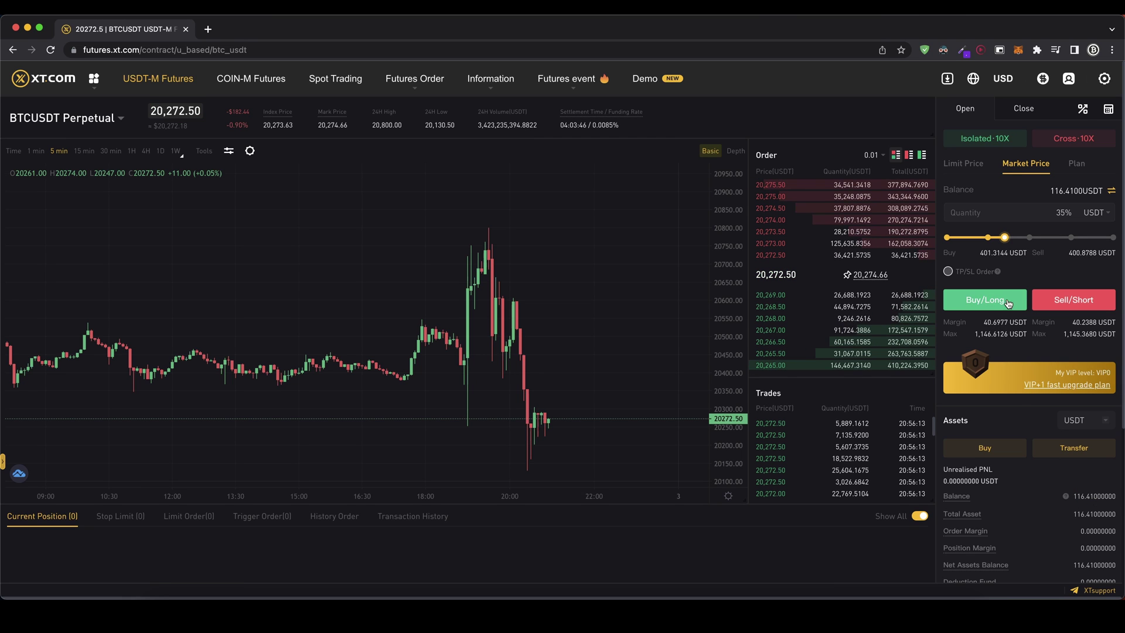
left_click_drag(1004, 237, 1113, 238)
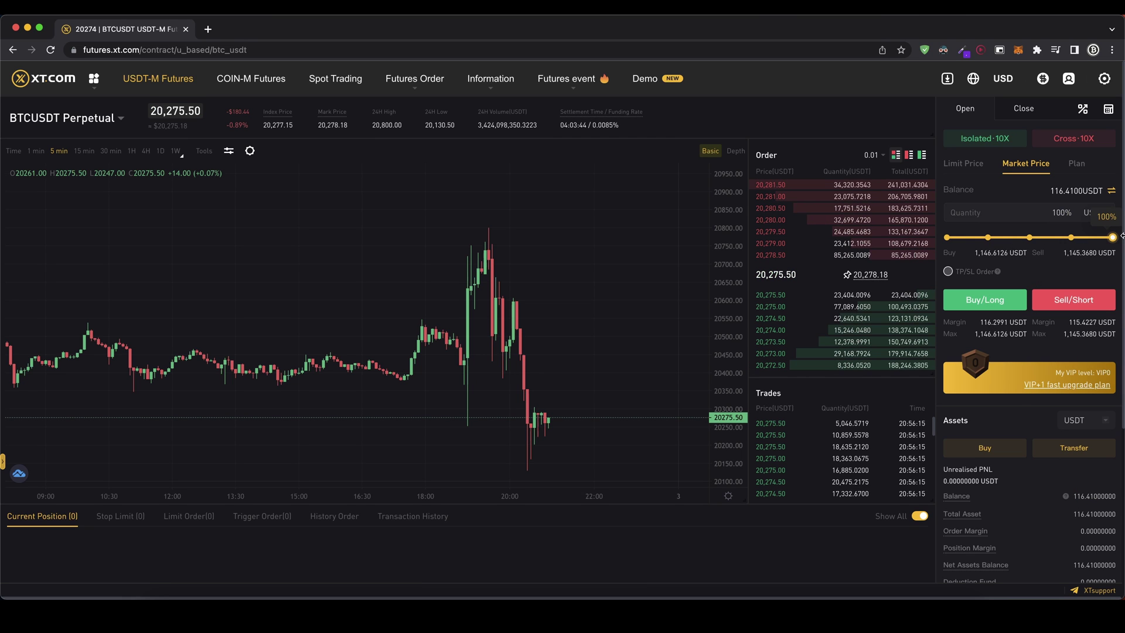
left_click_drag(980, 323, 1007, 322)
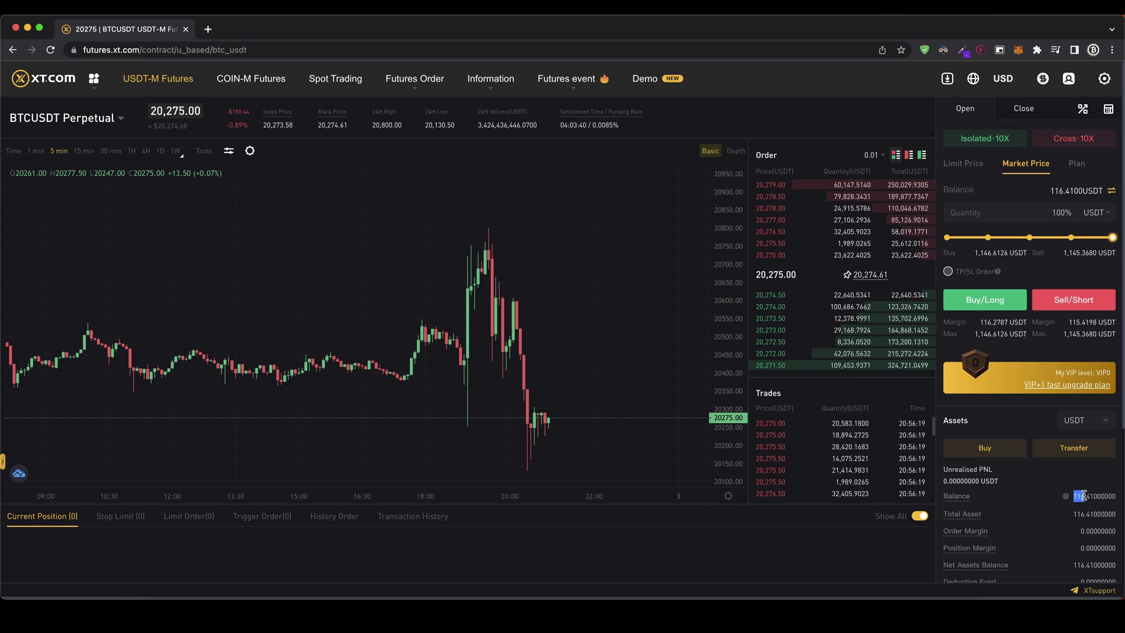
mouse_move(1115, 240)
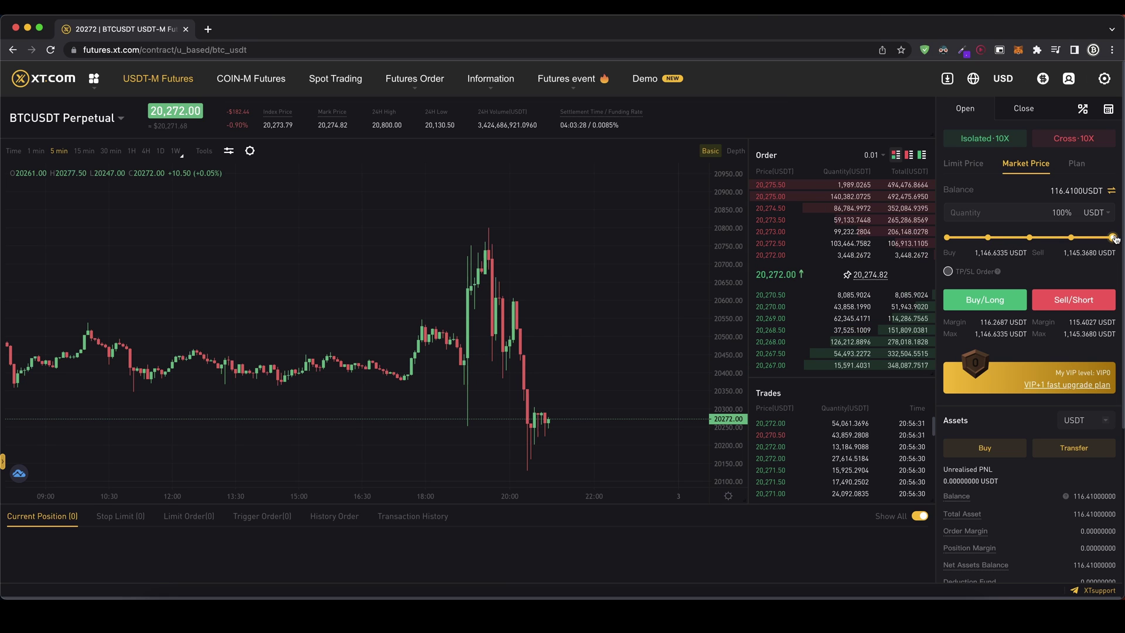
left_click_drag(1112, 238, 1030, 237)
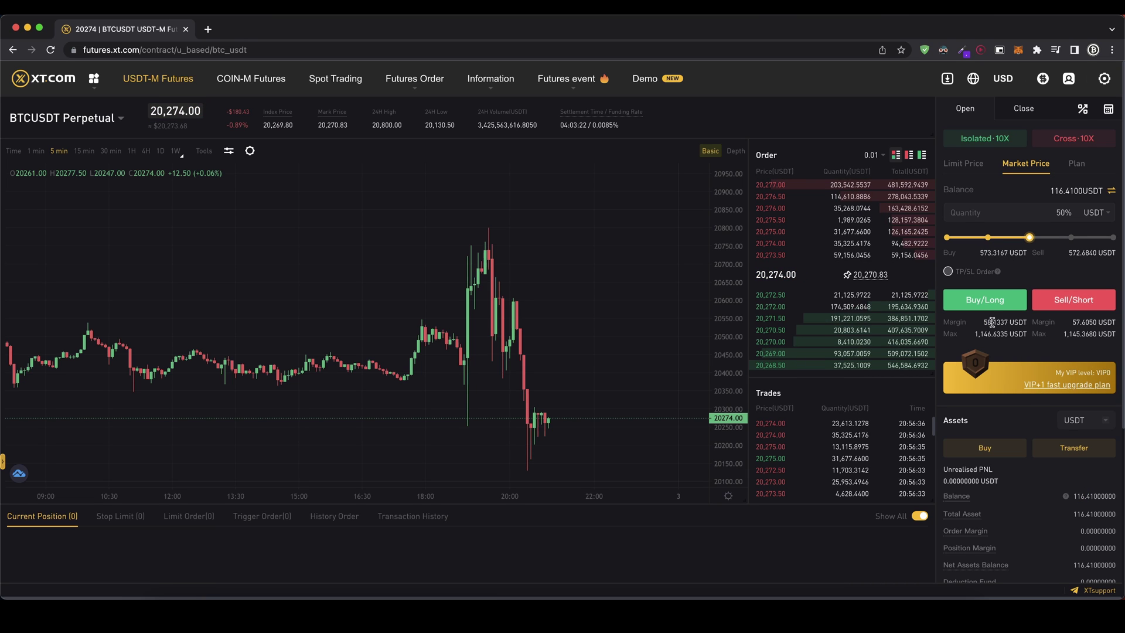
left_click_drag(980, 253, 1002, 254)
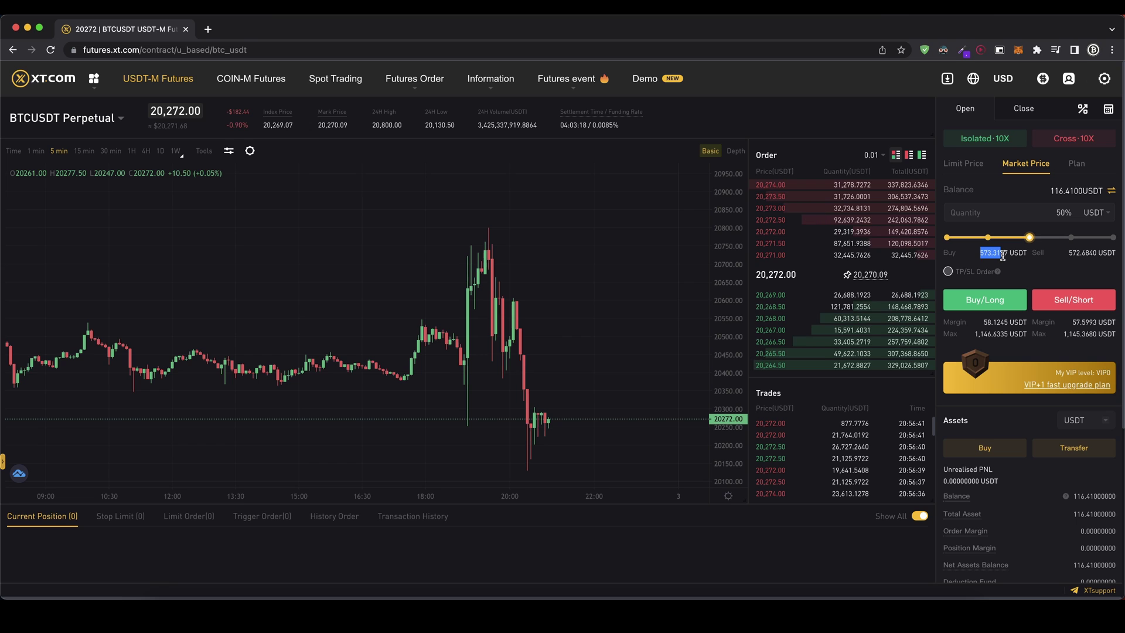
Set the market order quantity to 500 USDT and check the margin required for the long.
left_click(1065, 214)
type("5")
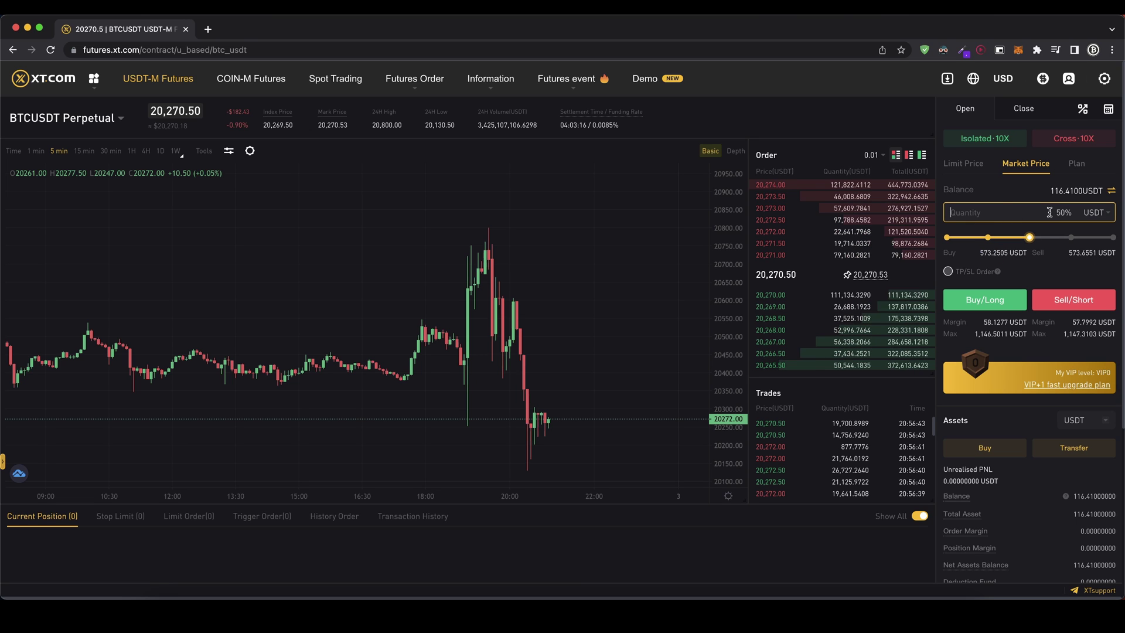
type("00")
left_click(1024, 188)
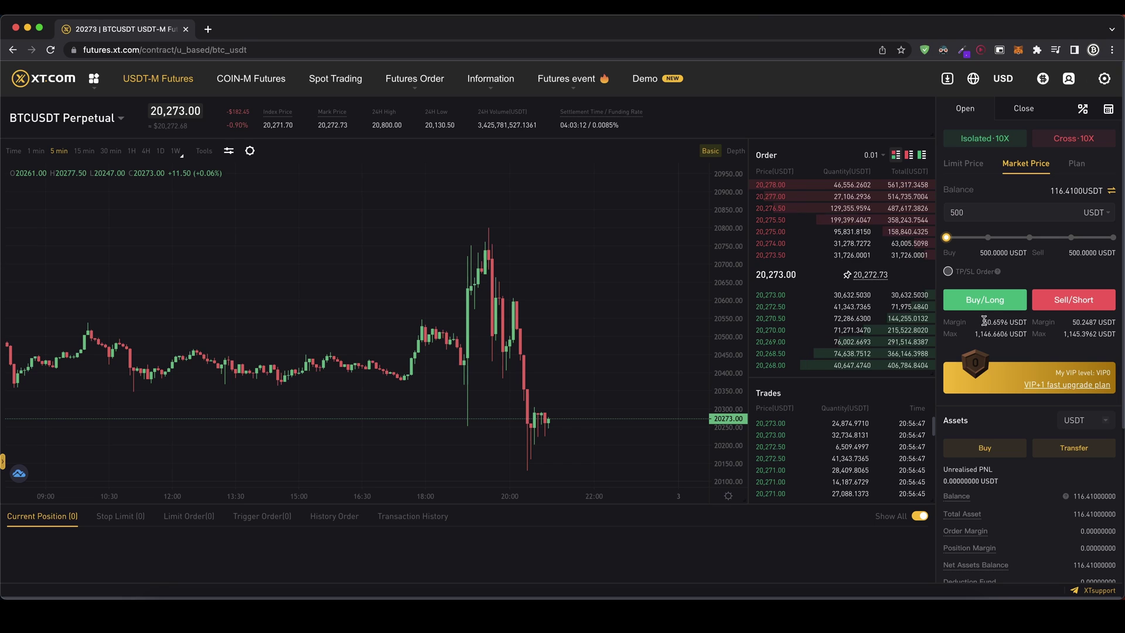
left_click_drag(984, 322, 1008, 324)
left_click(1009, 323)
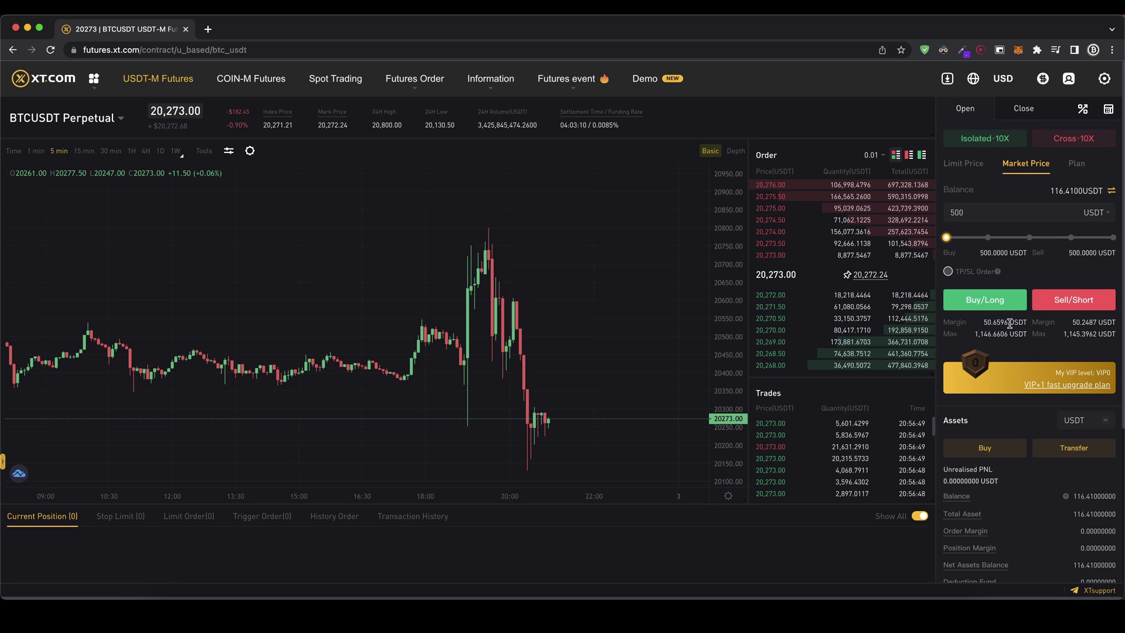
Enable the TP/SL option on the order to look at the Take Profit and Stop Loss fields, and disable it again.
left_click(948, 271)
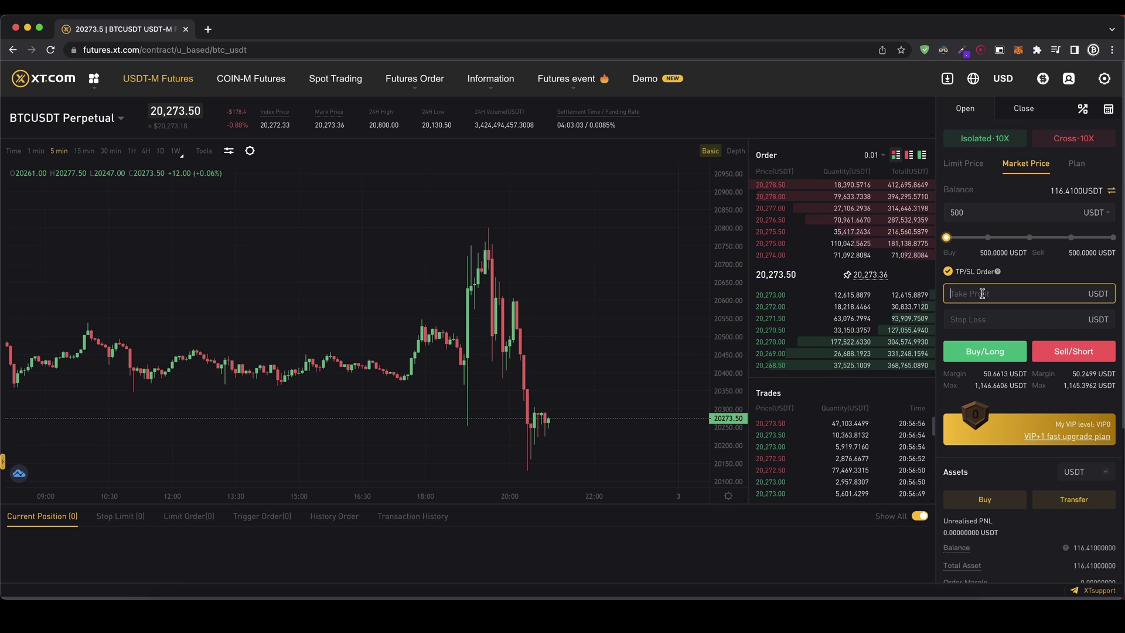
left_click(1000, 320)
left_click(1000, 291)
left_click(992, 314)
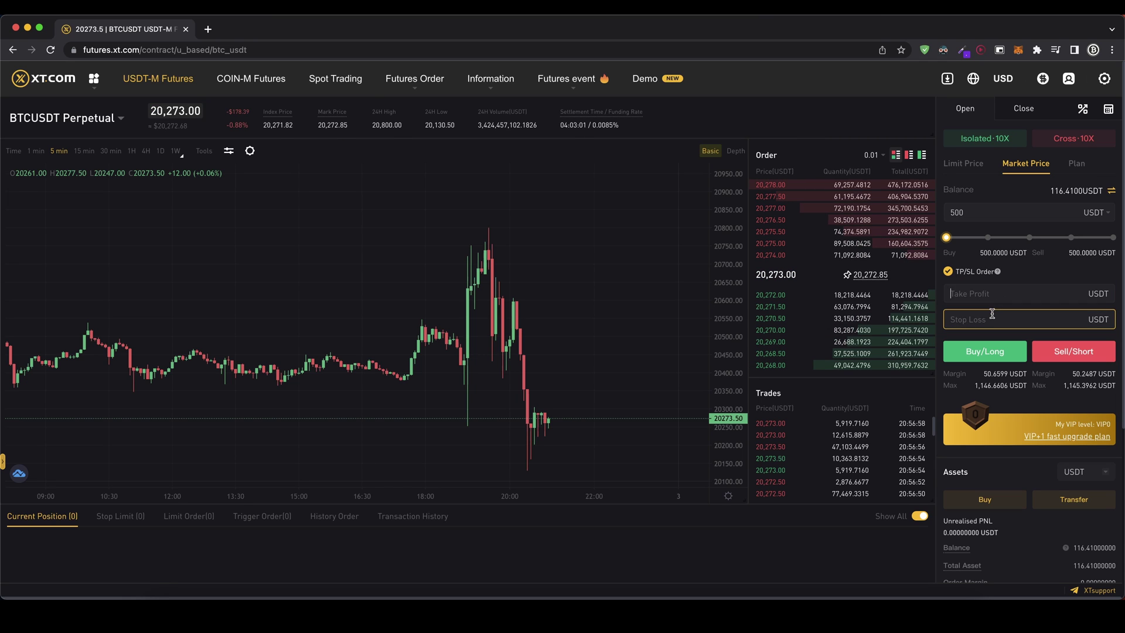
left_click(988, 296)
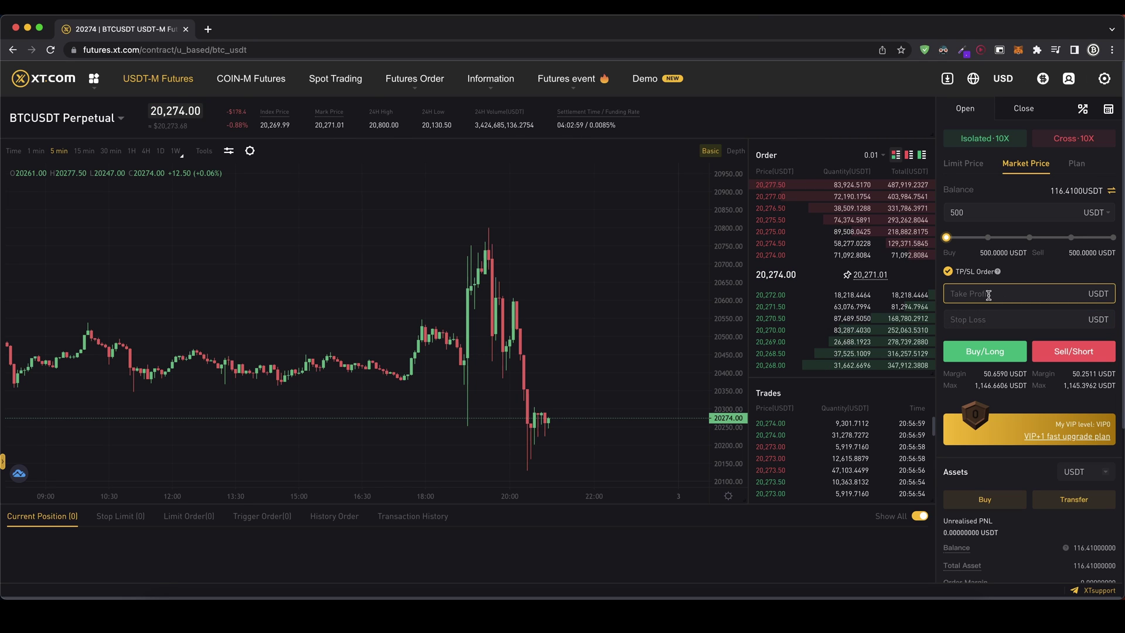
left_click(949, 273)
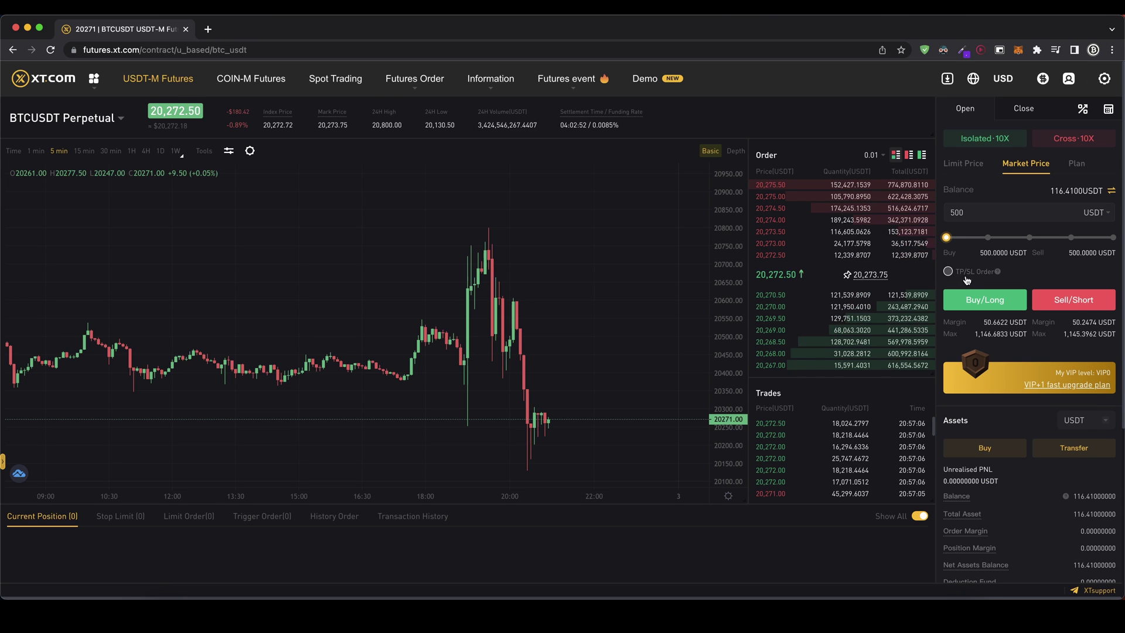
Open the 500 USDT BTCUSDT long at market price and review the details of the current position.
left_click(992, 303)
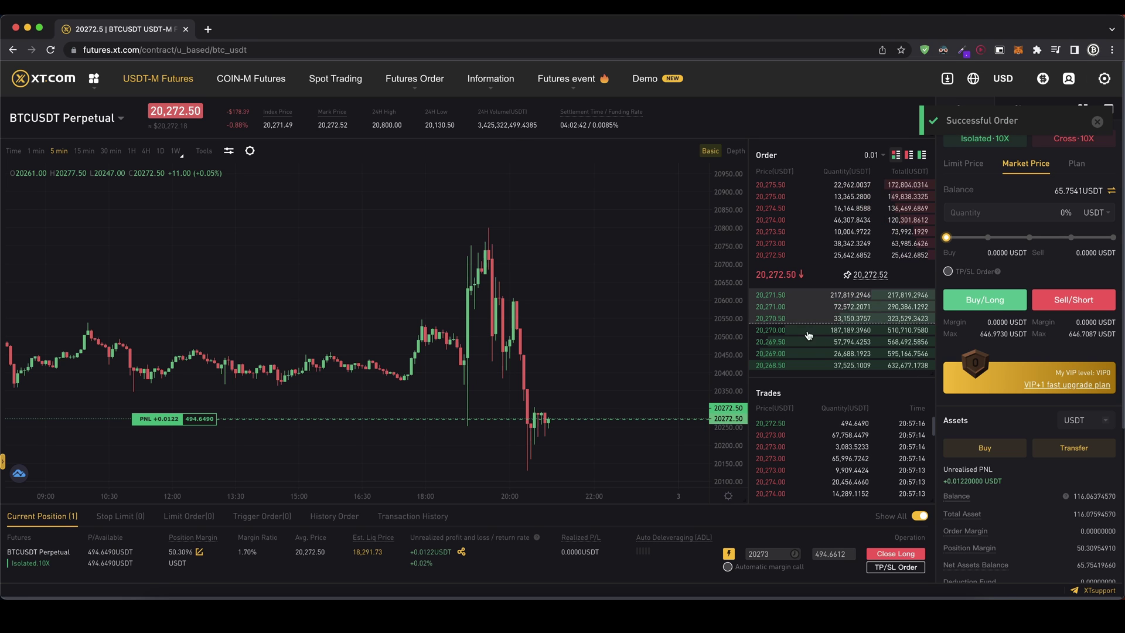
scroll(451, 516, "down", 1)
scroll(443, 523, "down", 3)
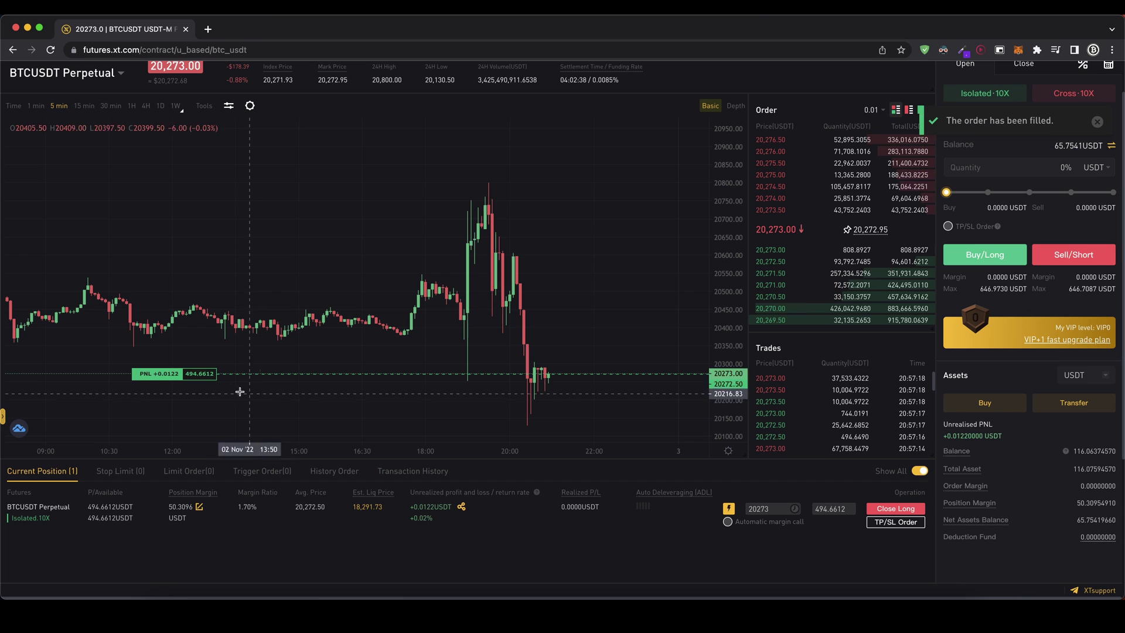
scroll(267, 369, "down", 1)
scroll(267, 370, "down", 1)
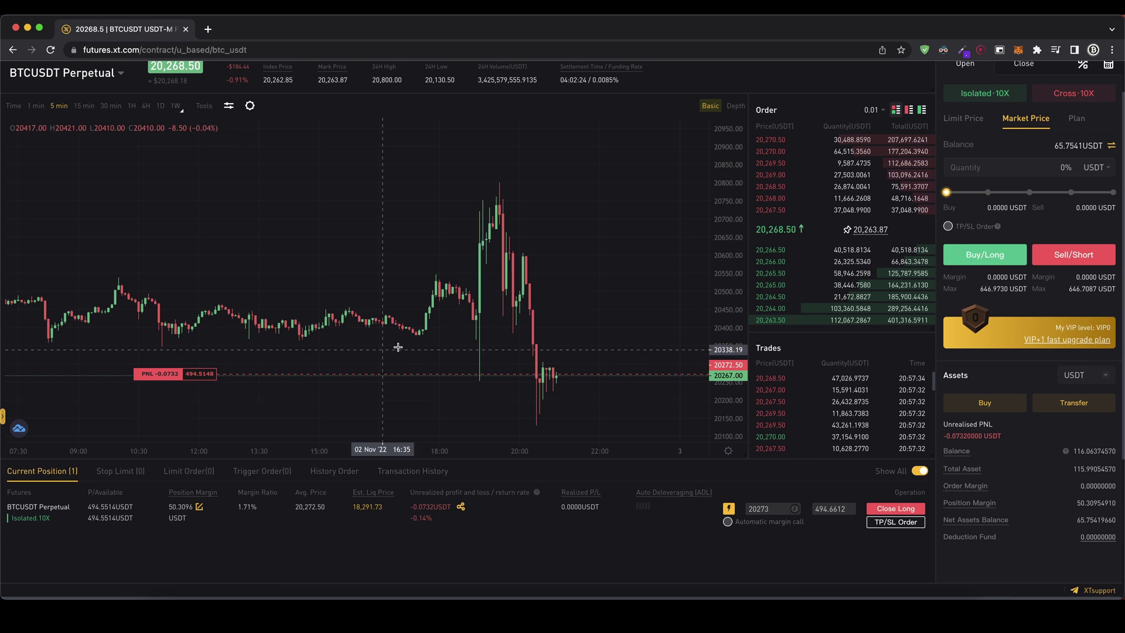
scroll(512, 557, "down", 2)
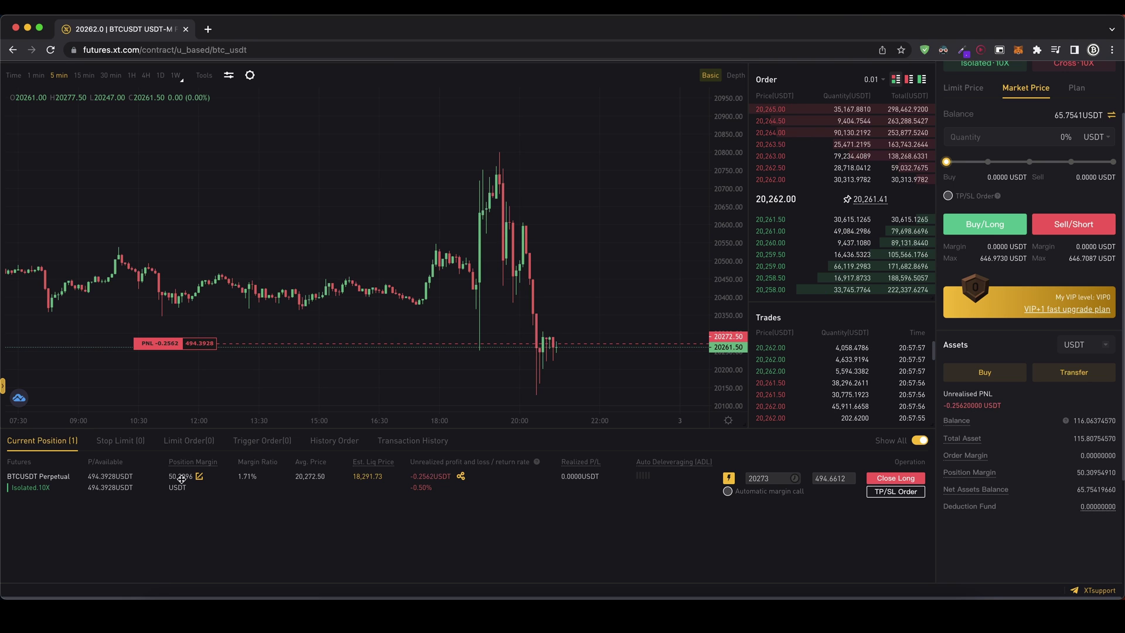
Examine the Add and Deduct margin options and the estimated liquidation price for the open BTCUSDT long, and close the margin dialog.
left_click(200, 477)
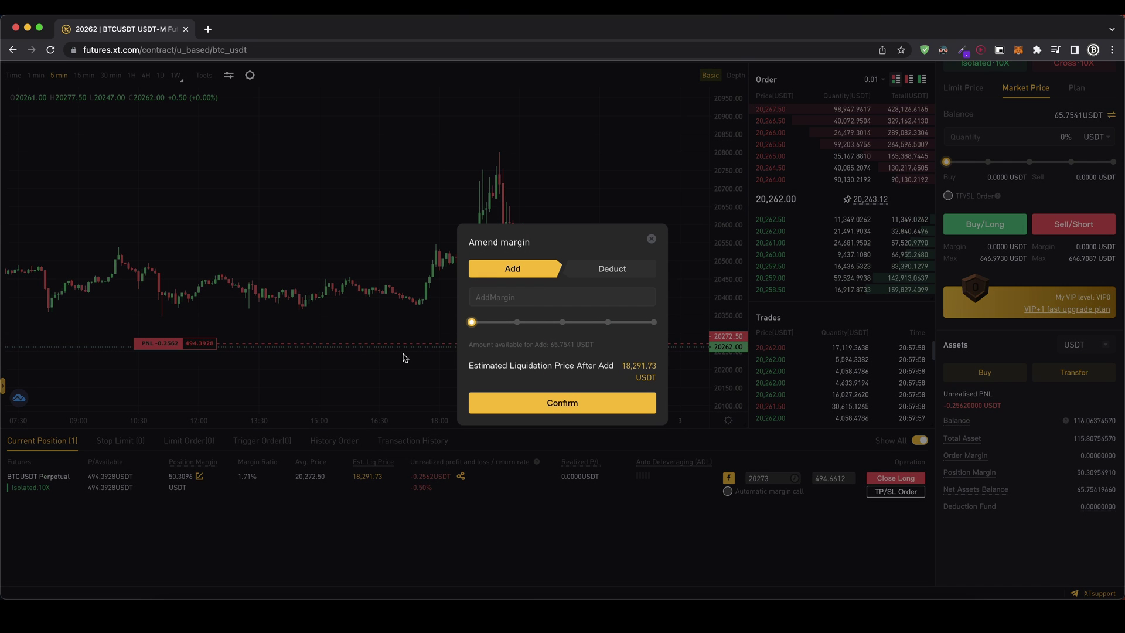
left_click(617, 267)
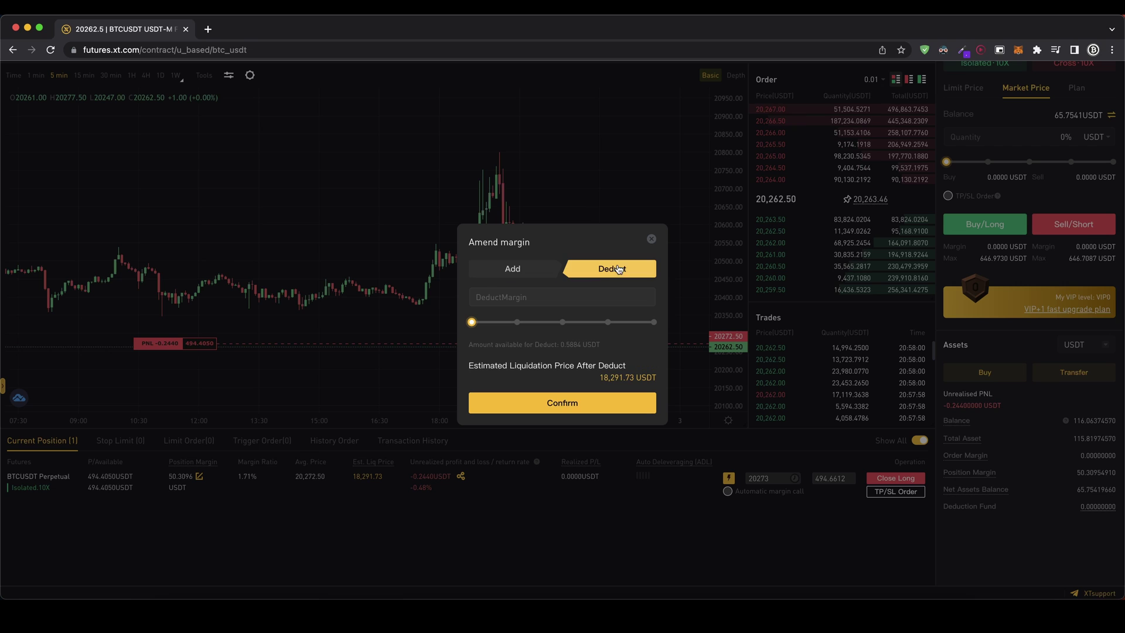
left_click(538, 299)
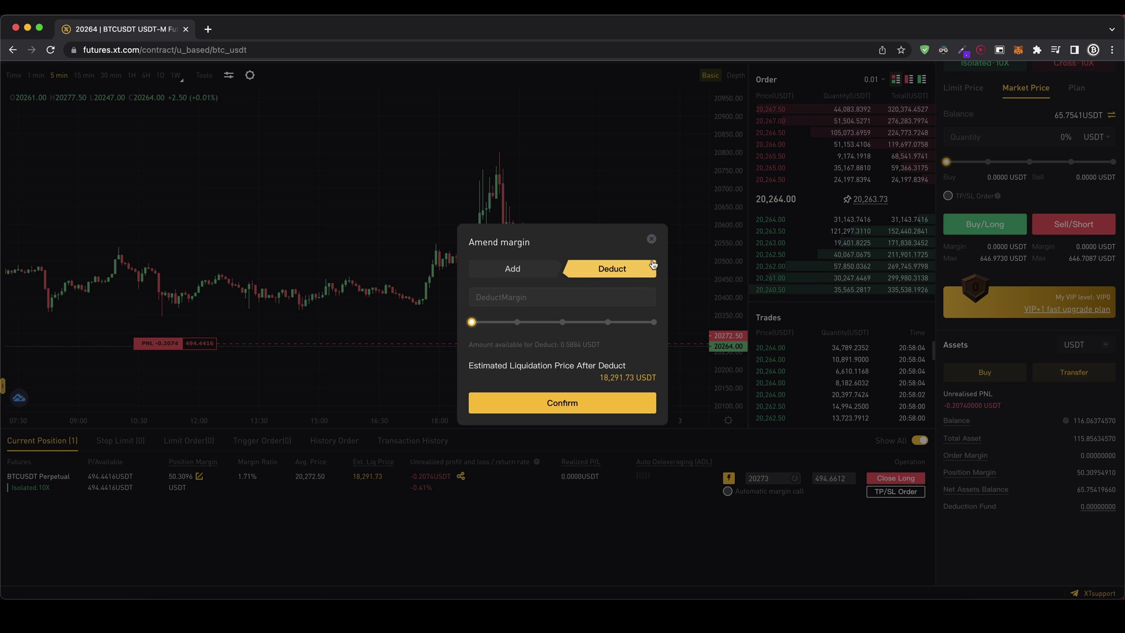
left_click(528, 269)
left_click_drag(626, 367, 653, 368)
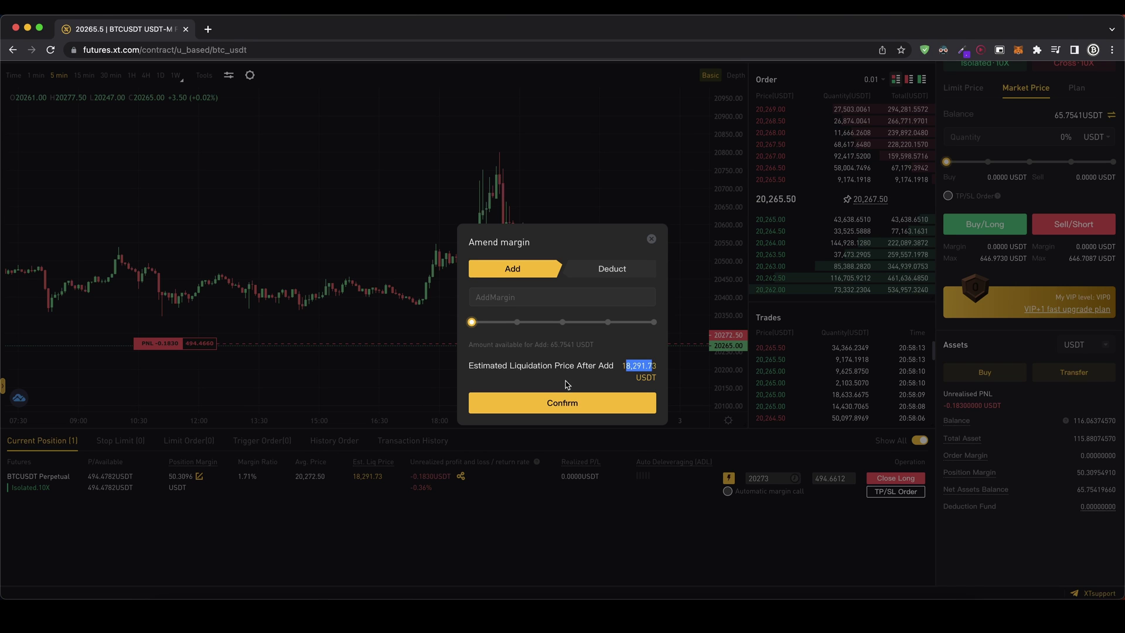
left_click(651, 239)
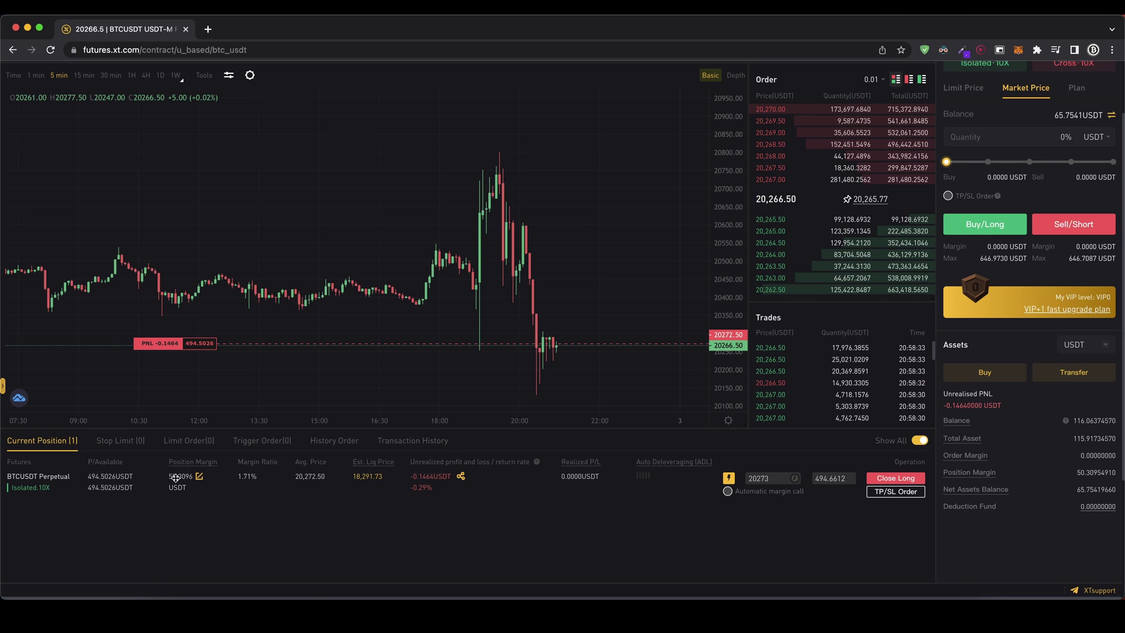
left_click(199, 476)
left_click(452, 466)
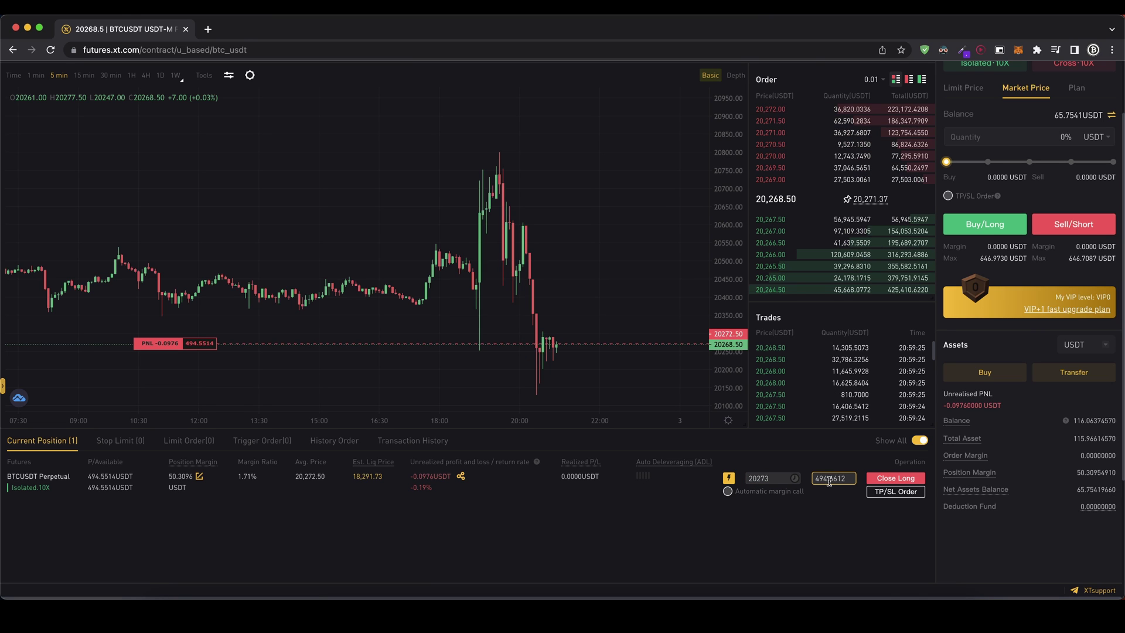
In the open position's TP/SL settings, set the take-profit trigger price to 23000 and check the estimated profit.
left_click(885, 496)
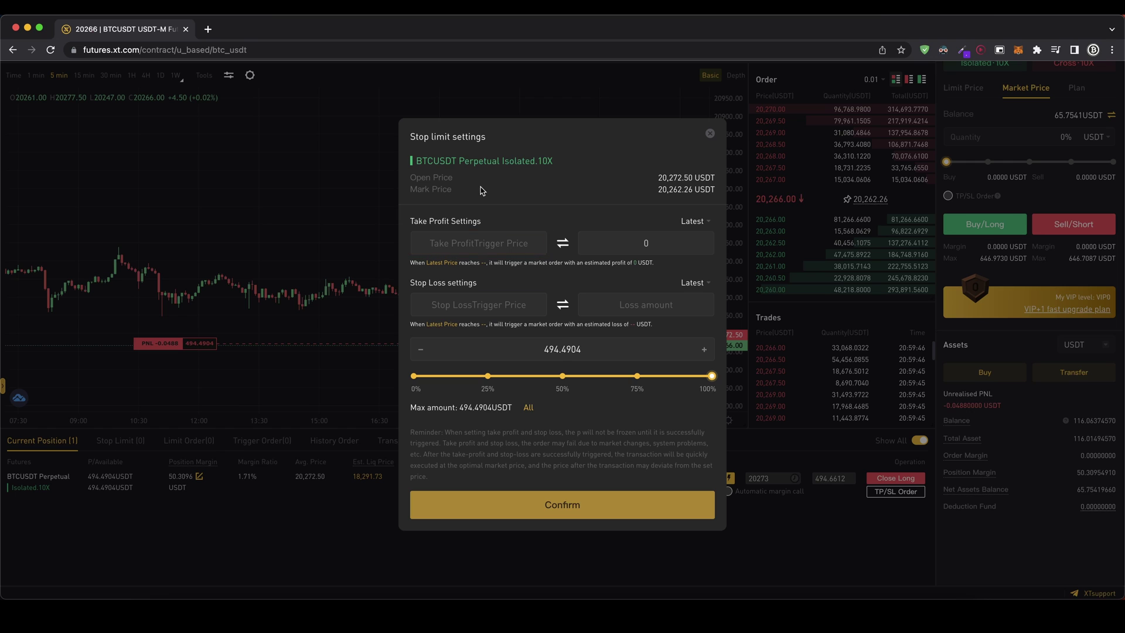
left_click_drag(658, 178, 719, 178)
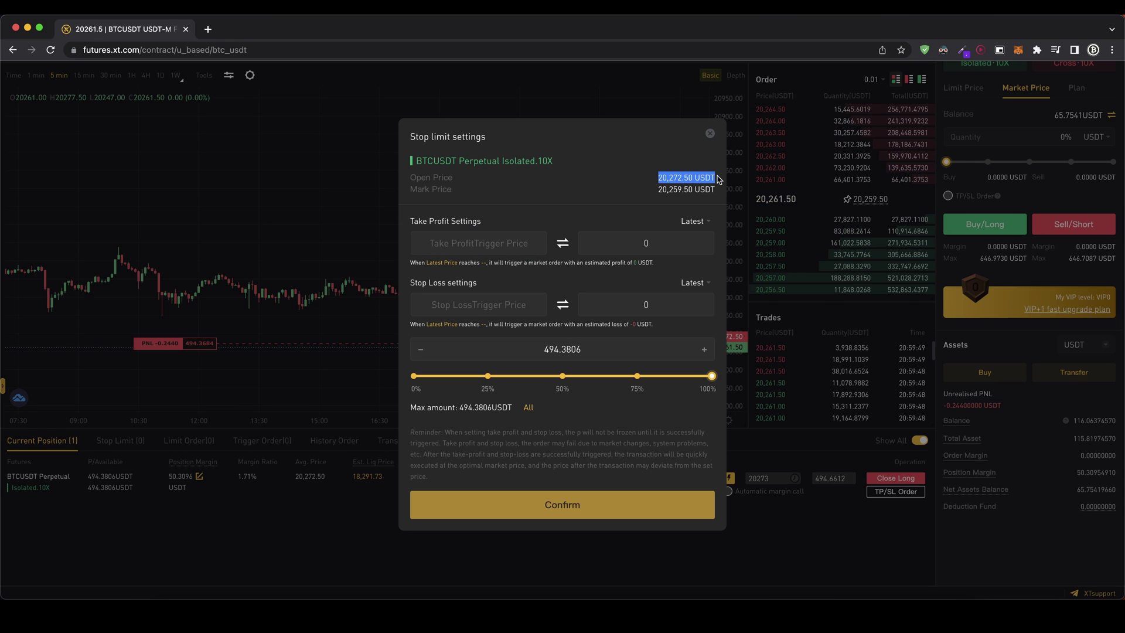
left_click(656, 181)
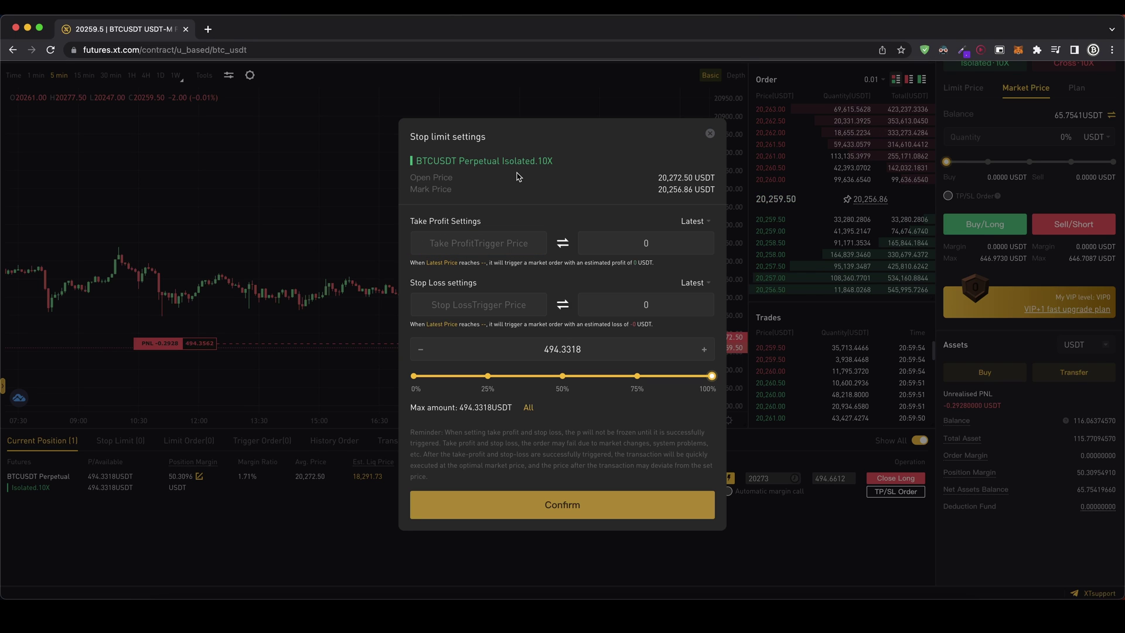
type("230")
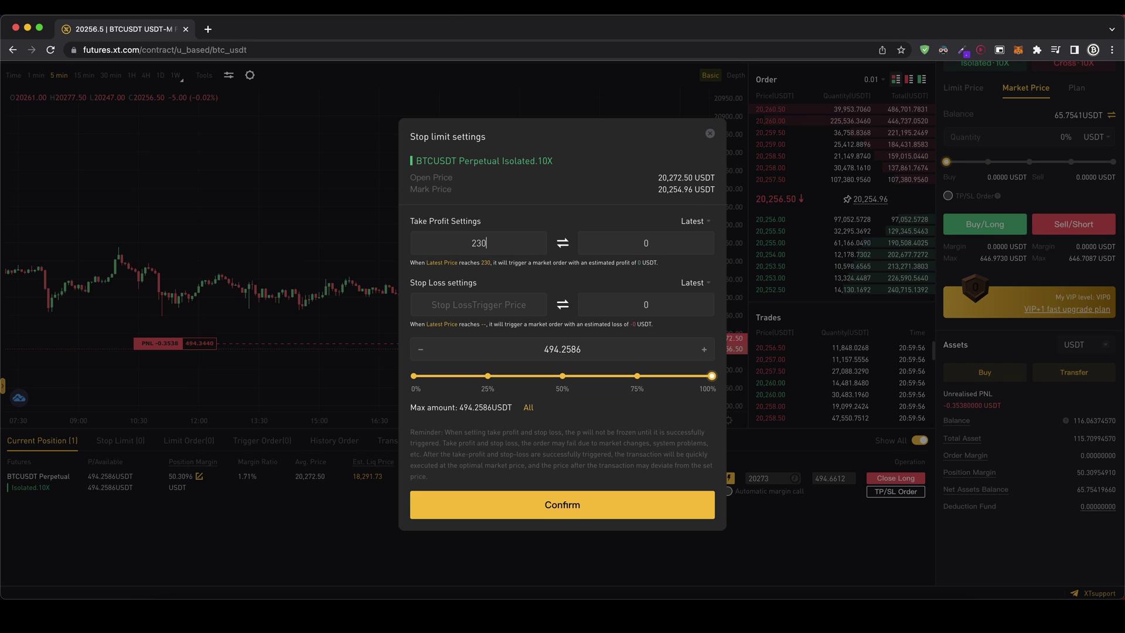
type("00")
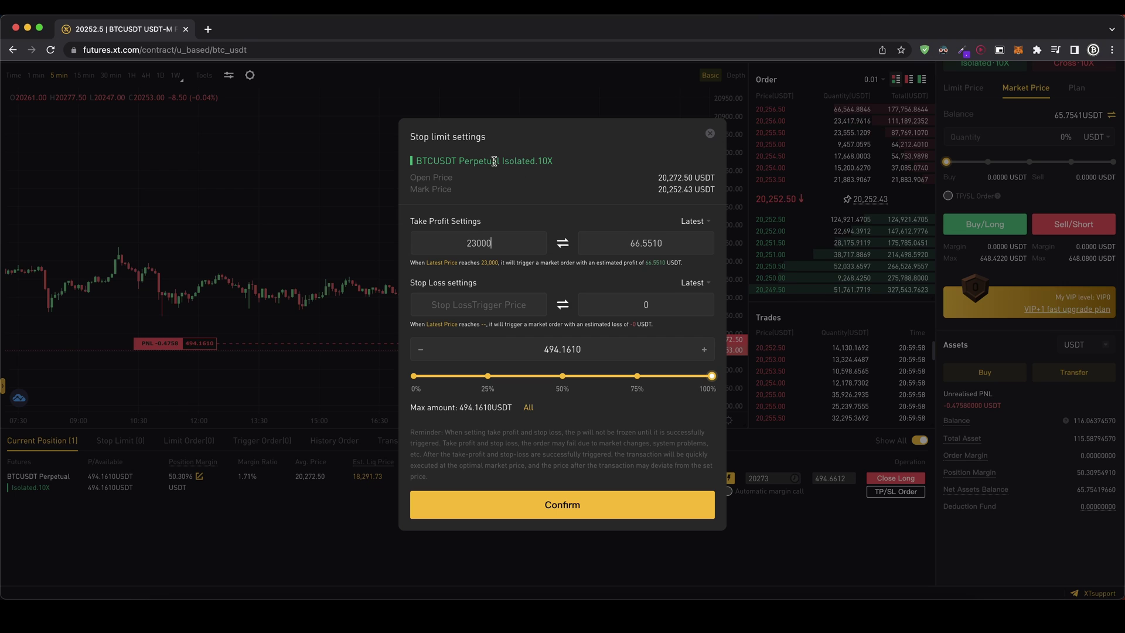
left_click_drag(669, 263, 659, 263)
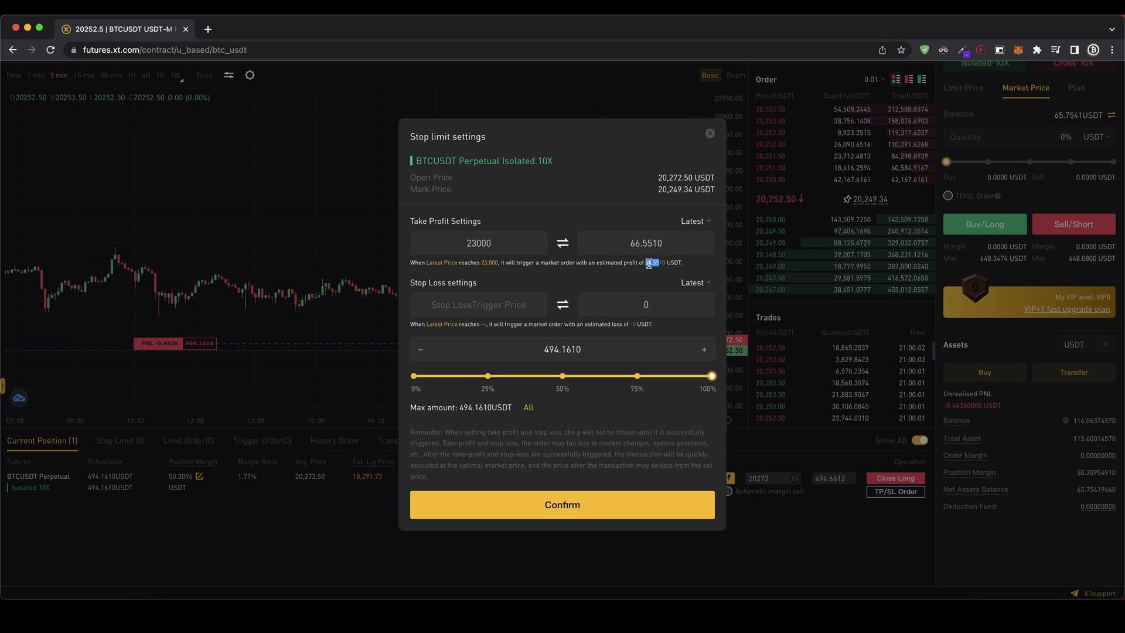
Set the stop-loss trigger price to 19500 and check the estimated loss alongside the take-profit estimate.
left_click(492, 245)
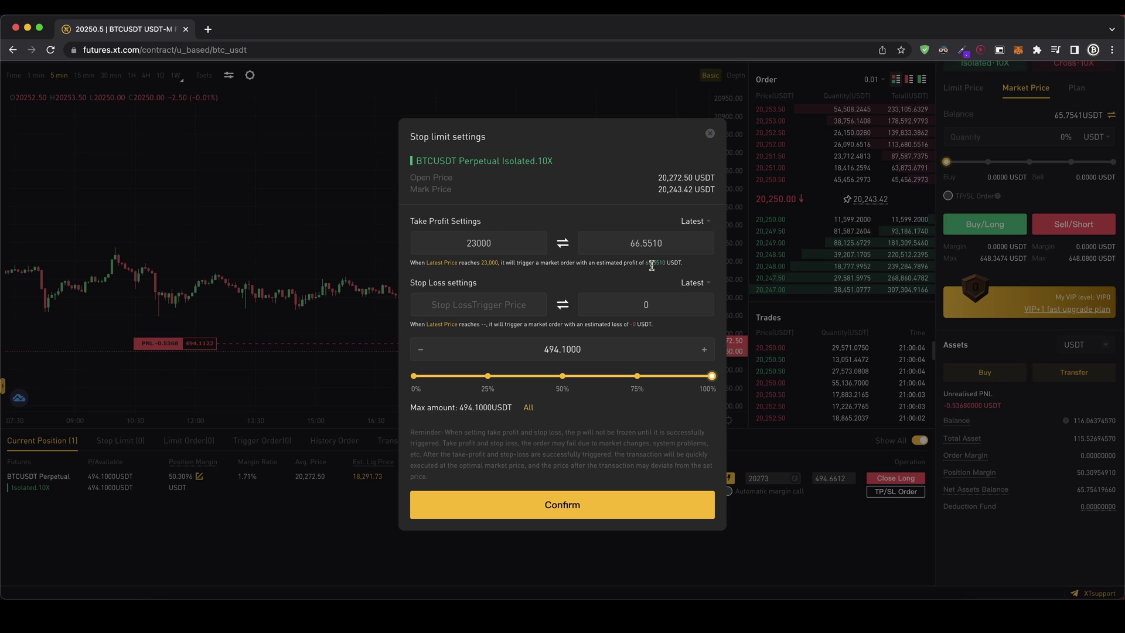
left_click_drag(647, 263, 677, 263)
left_click(499, 230)
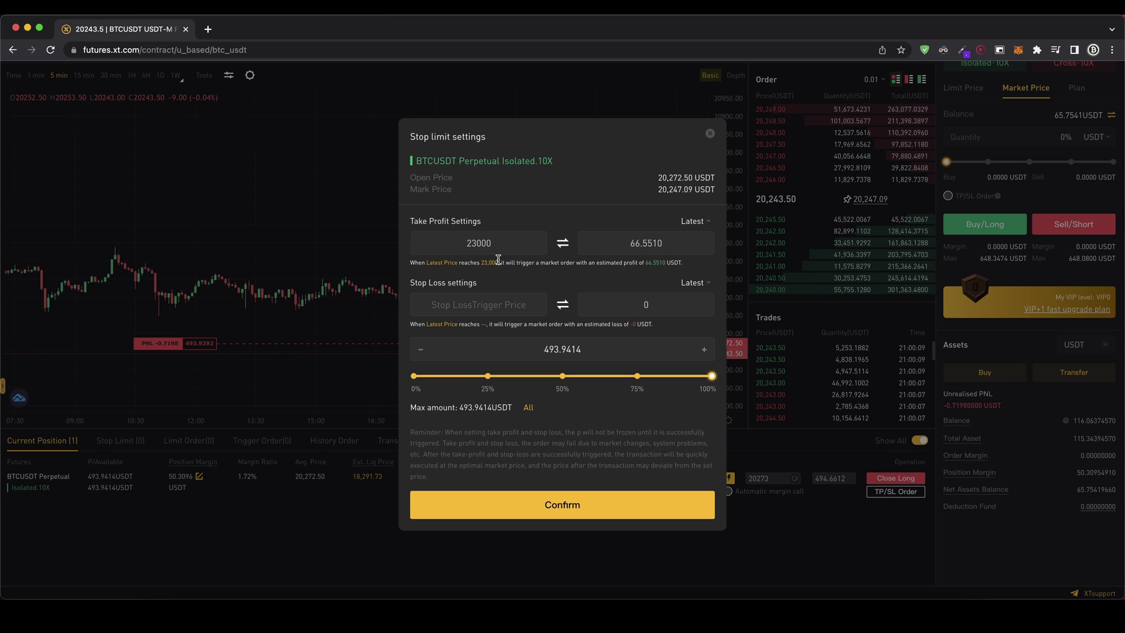
left_click(491, 305)
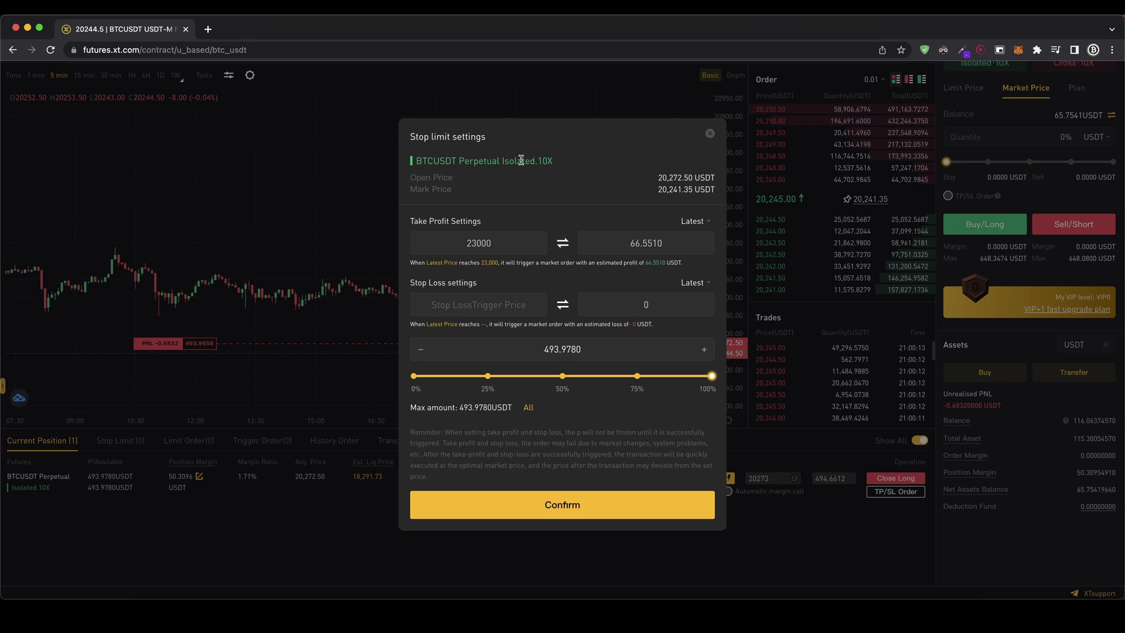
type("19500")
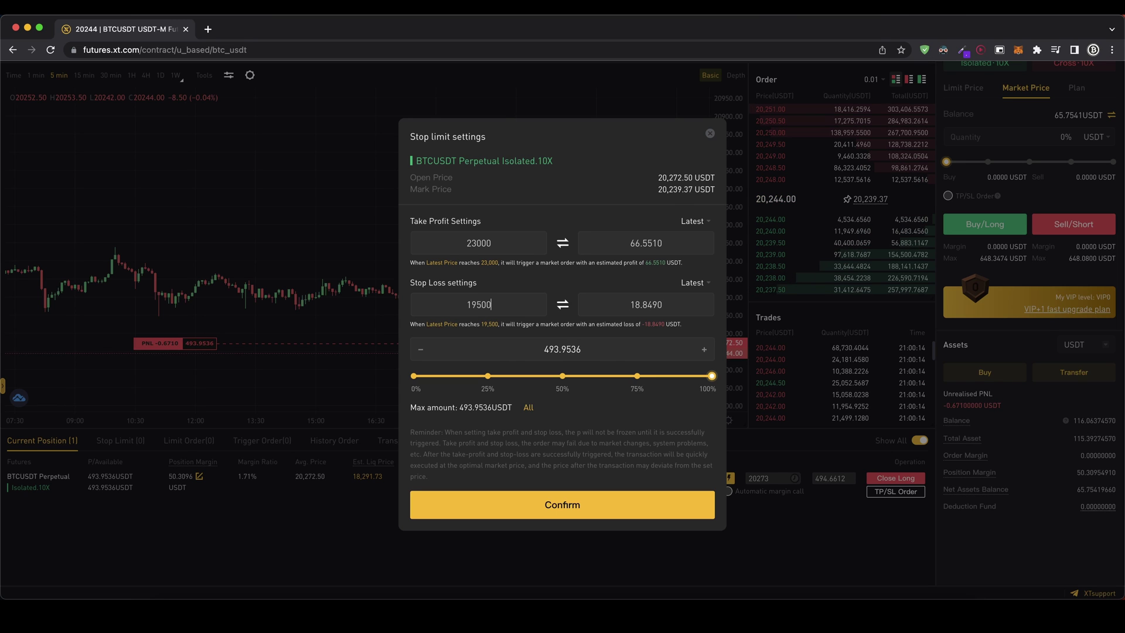
left_click_drag(422, 282, 463, 283)
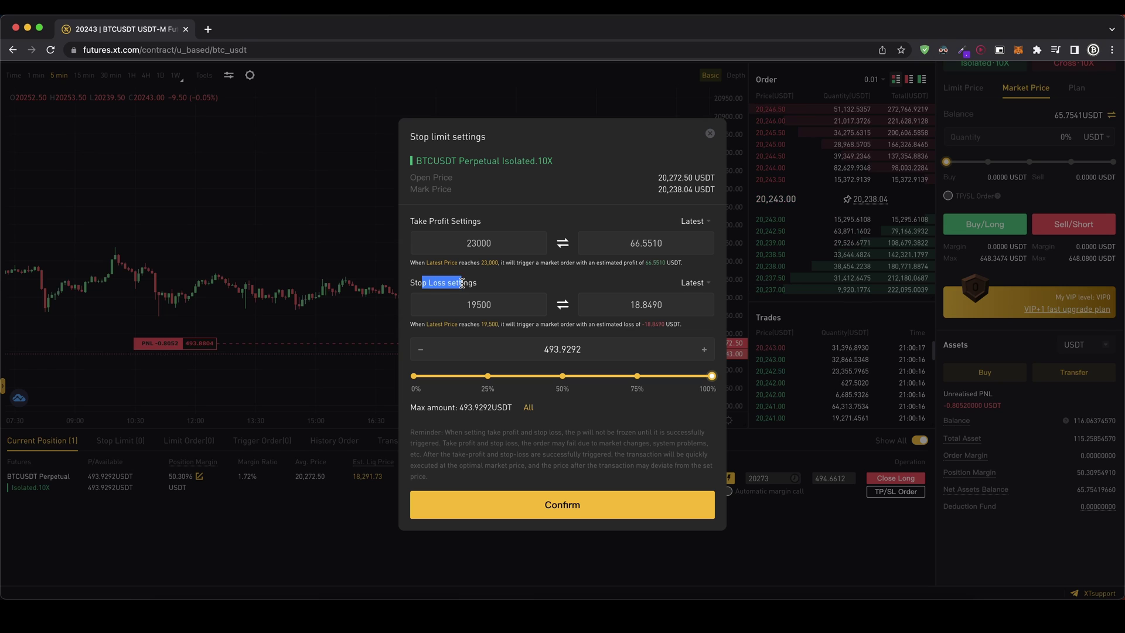
left_click(466, 283)
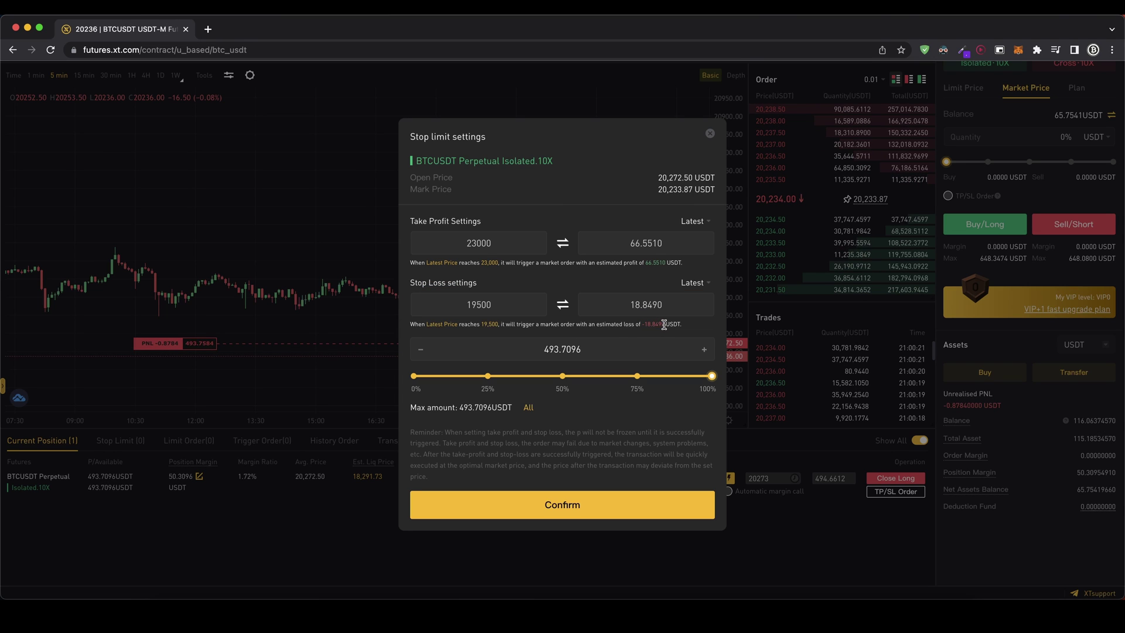
left_click(615, 326)
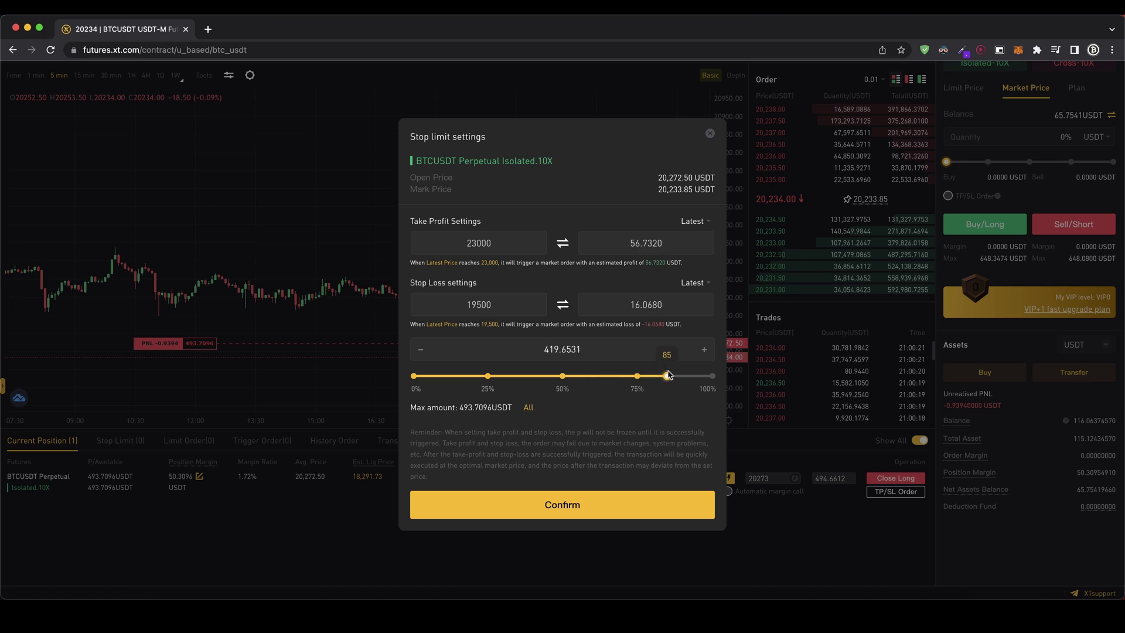
Try a smaller share of the position for the TP/SL, restore the amount to 100%, and confirm the take-profit and stop-loss order.
left_click_drag(668, 375, 710, 374)
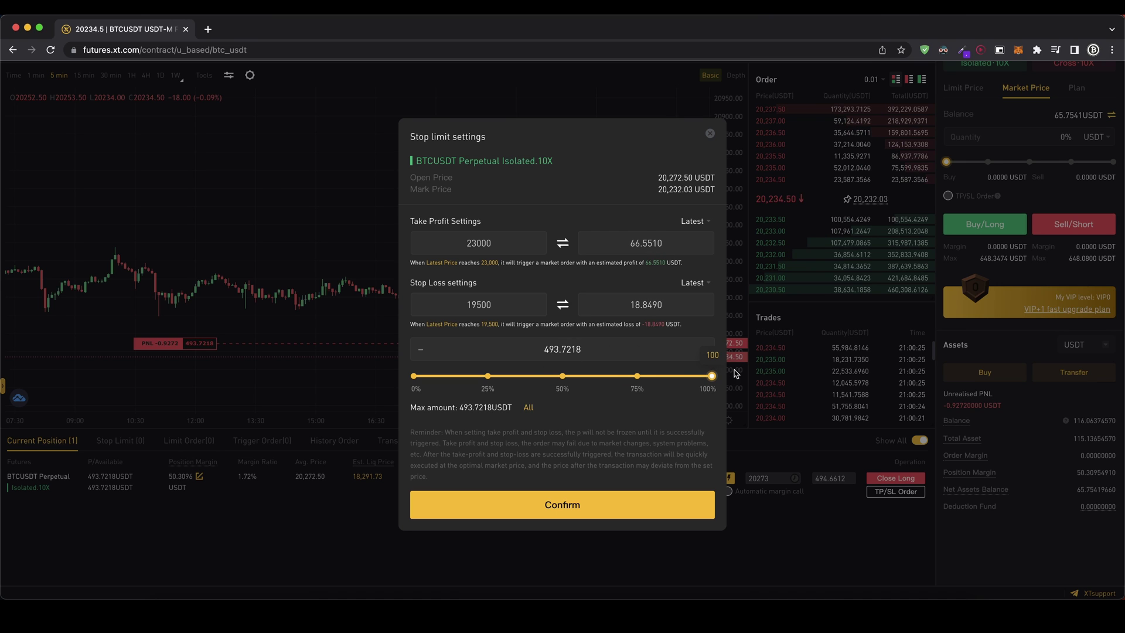
left_click(645, 253)
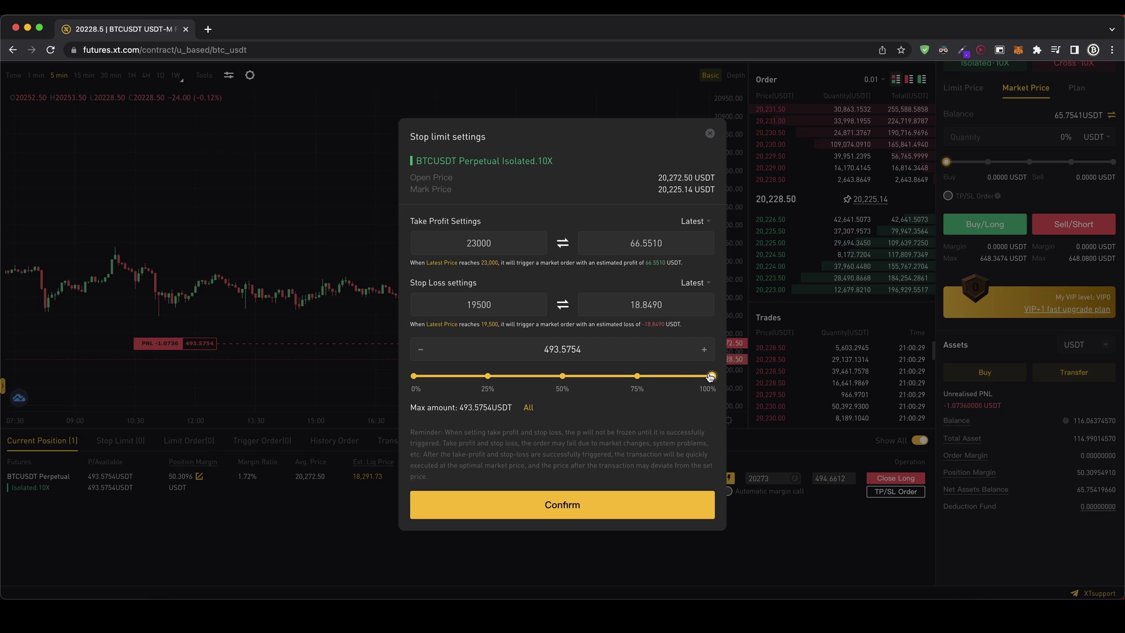
left_click_drag(711, 376, 637, 352)
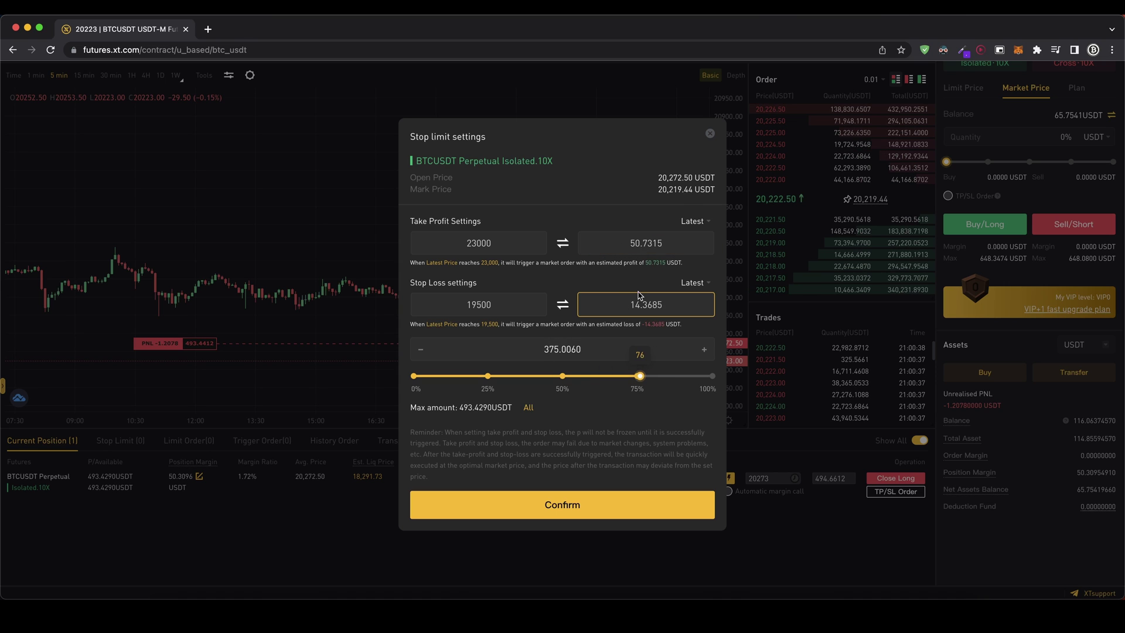
left_click_drag(619, 376, 737, 377)
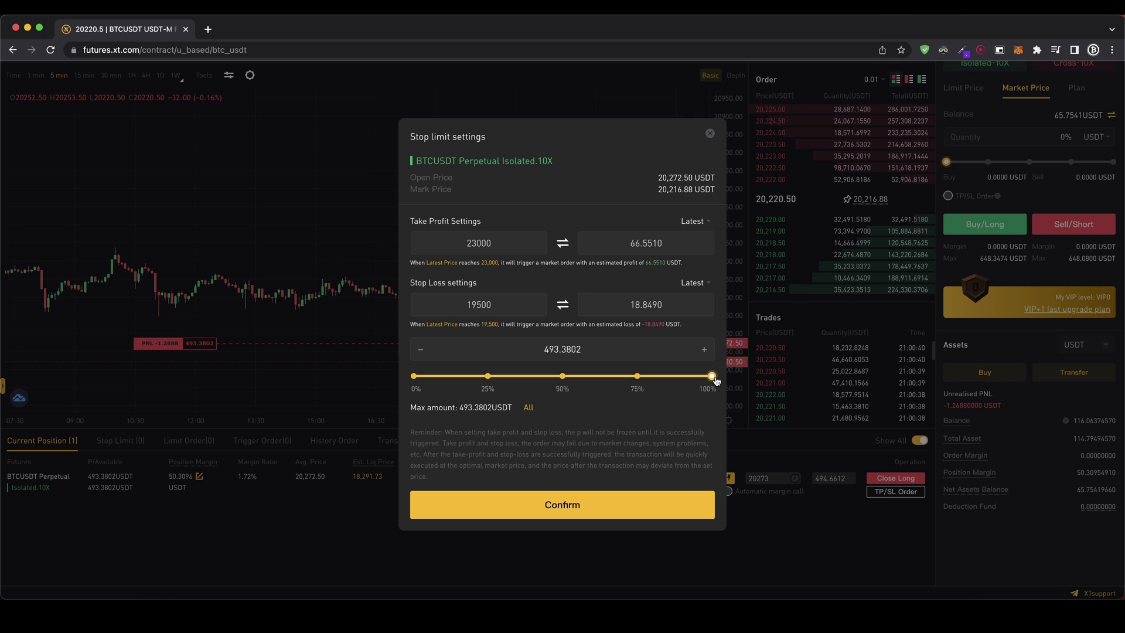
left_click(556, 505)
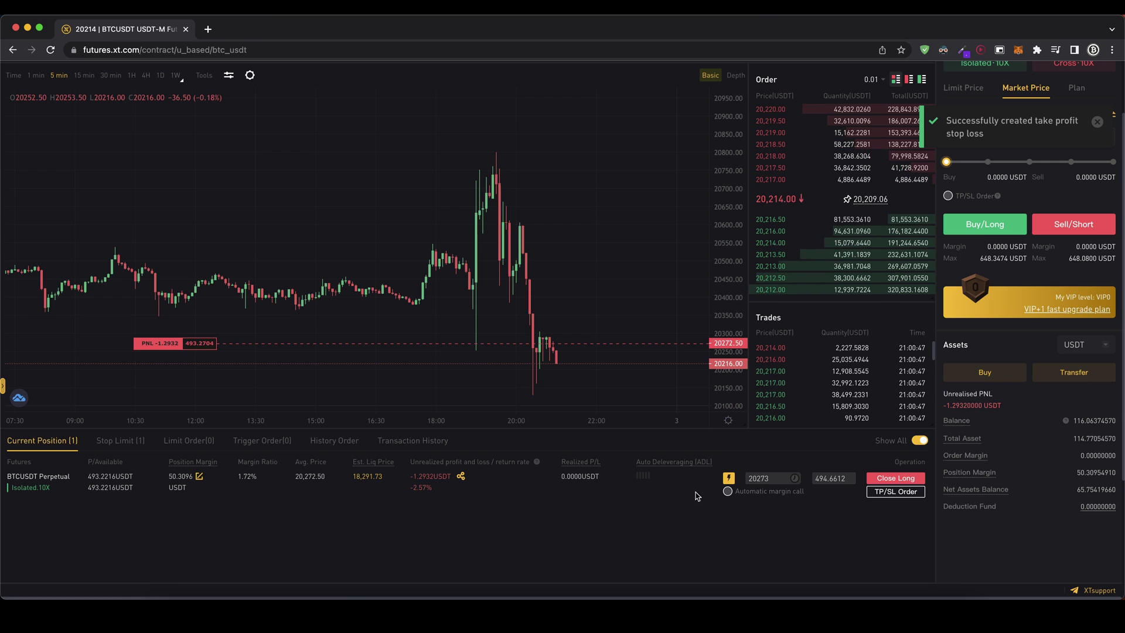
Review the new Stop Limit order's take-profit and stop-loss prices, open them for editing, and confirm them without changes.
left_click(119, 445)
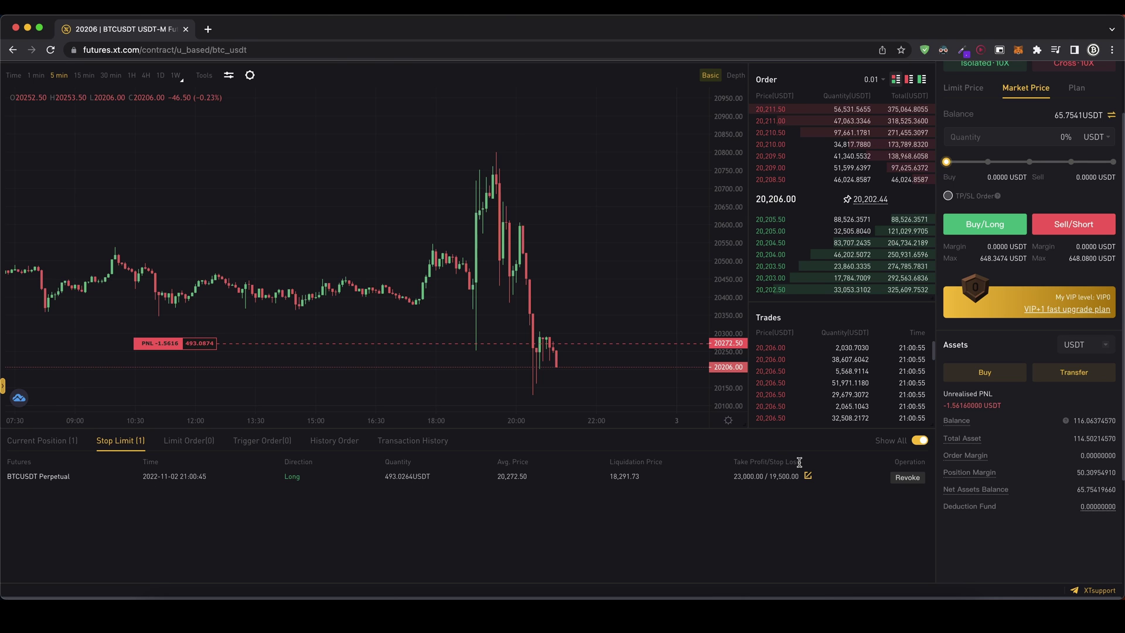
left_click_drag(746, 477, 780, 478)
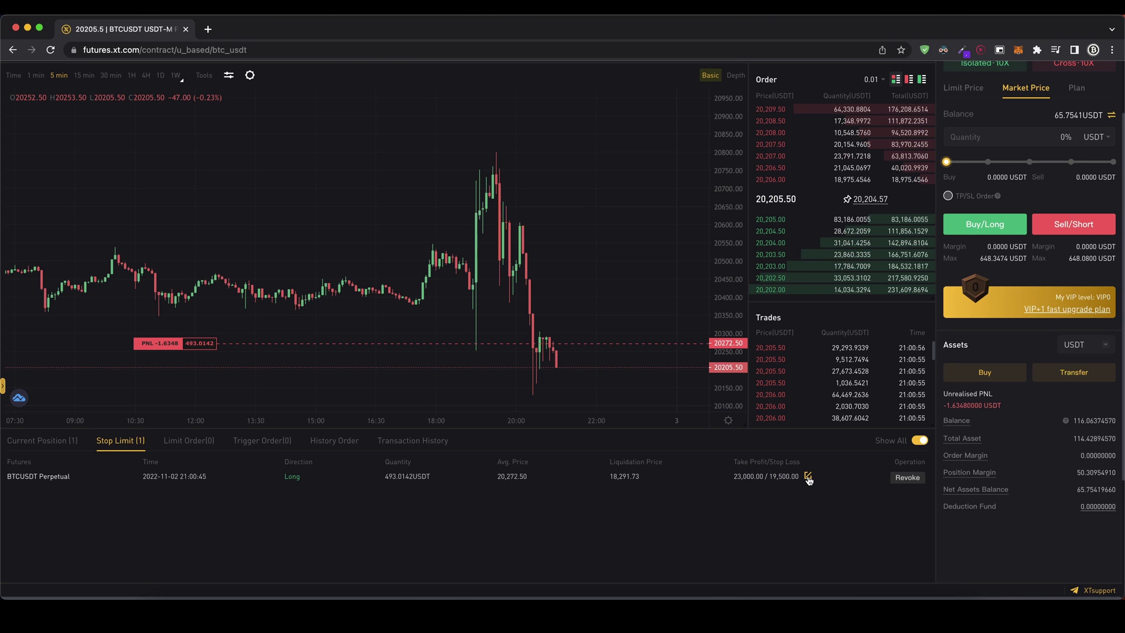
left_click(808, 478)
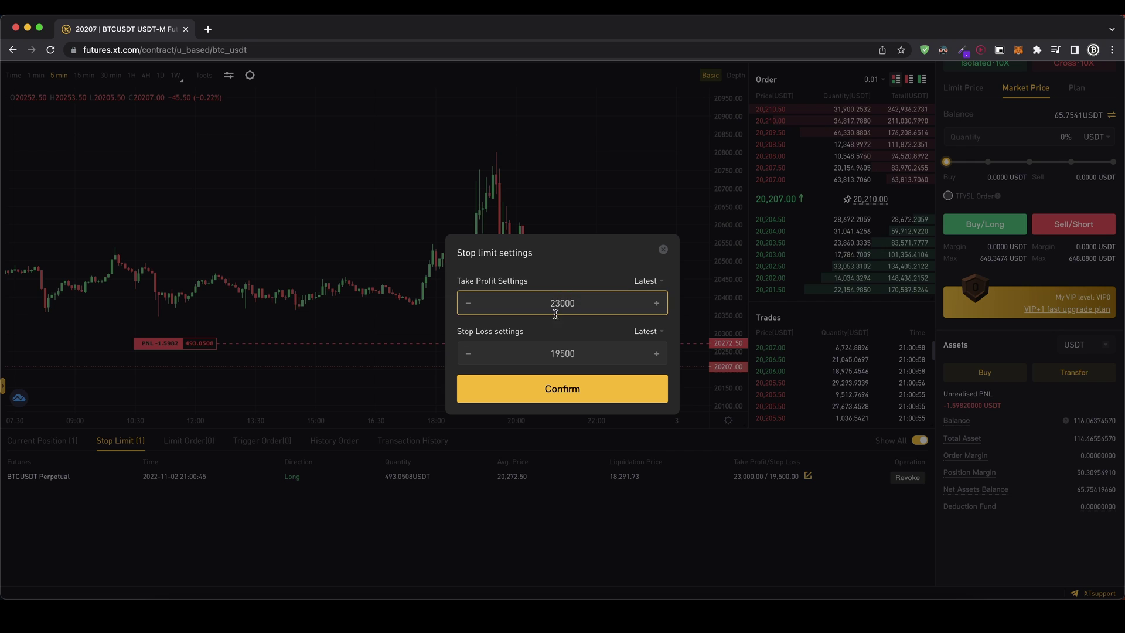
left_click(578, 388)
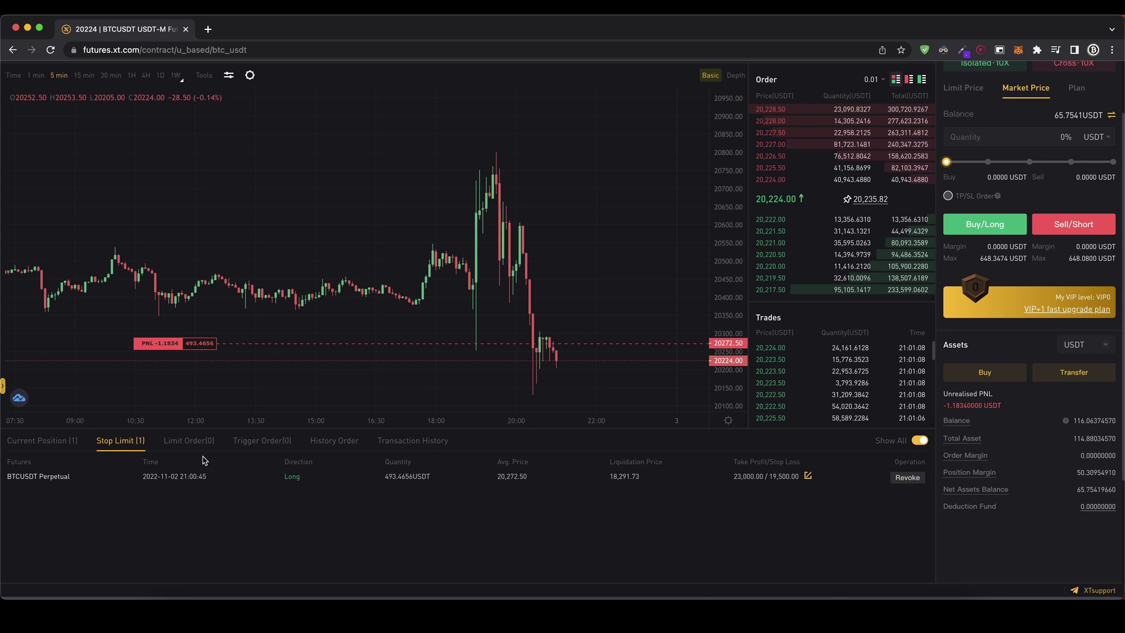
Return to the current BTCUSDT position, try a 50% closing quantity, set it to 100%, and close the entire long.
left_click(31, 440)
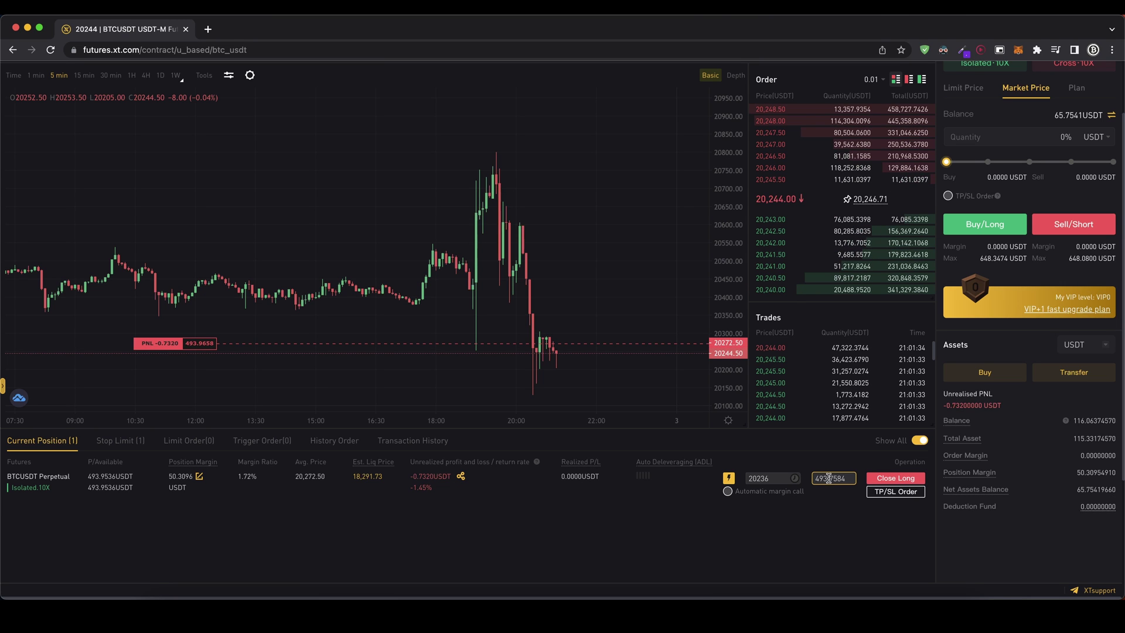
left_click(829, 478)
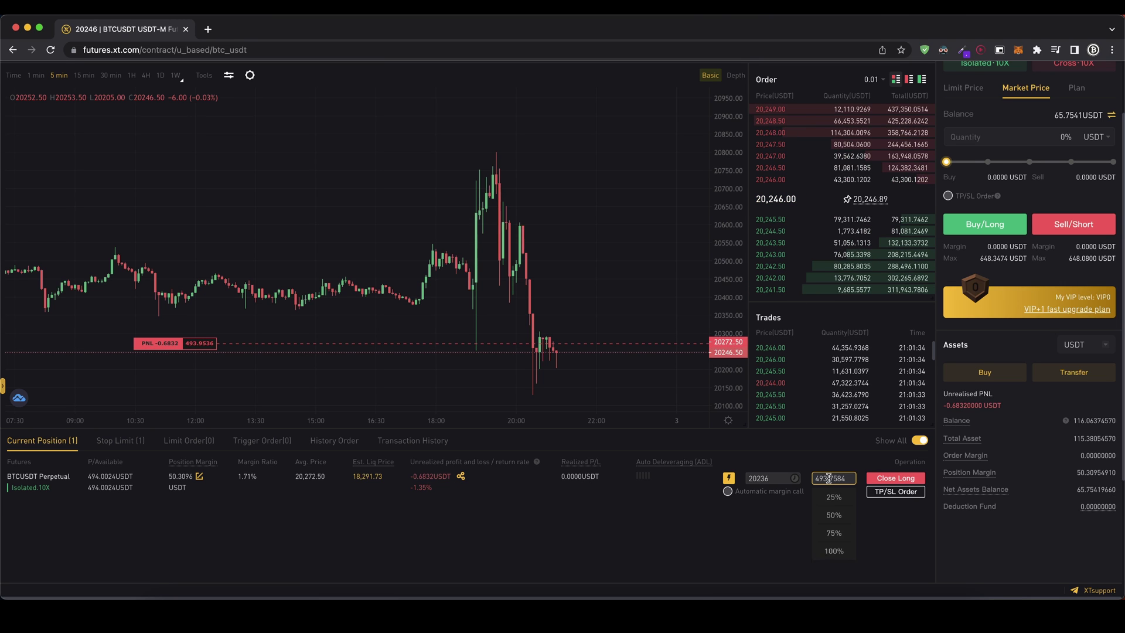
left_click(838, 526)
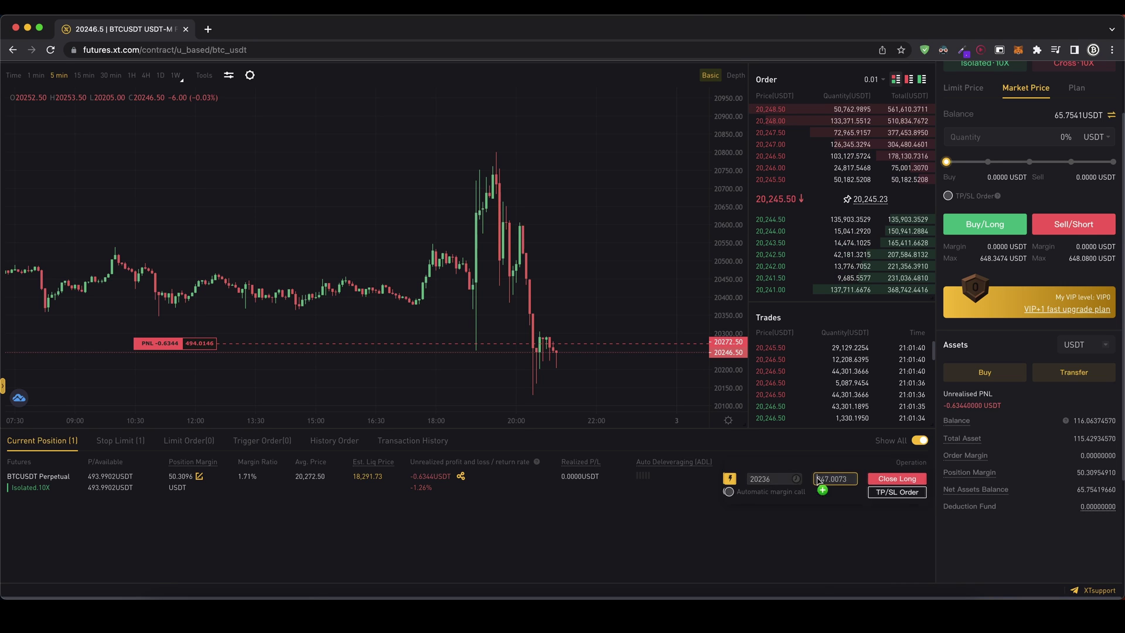
mouse_move(729, 498)
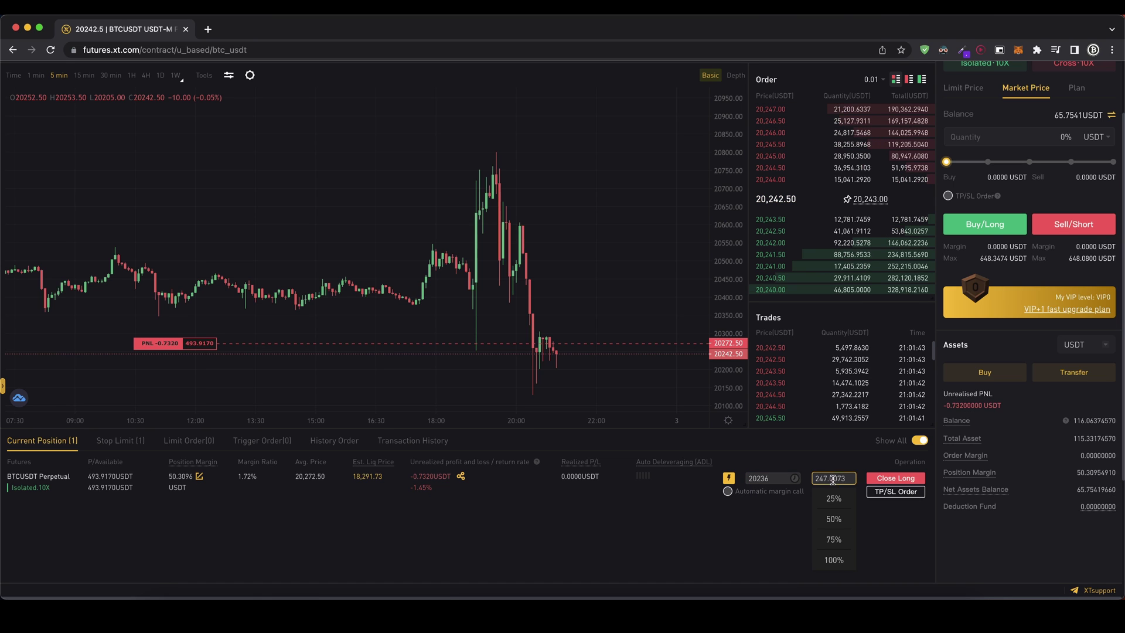
left_click(833, 560)
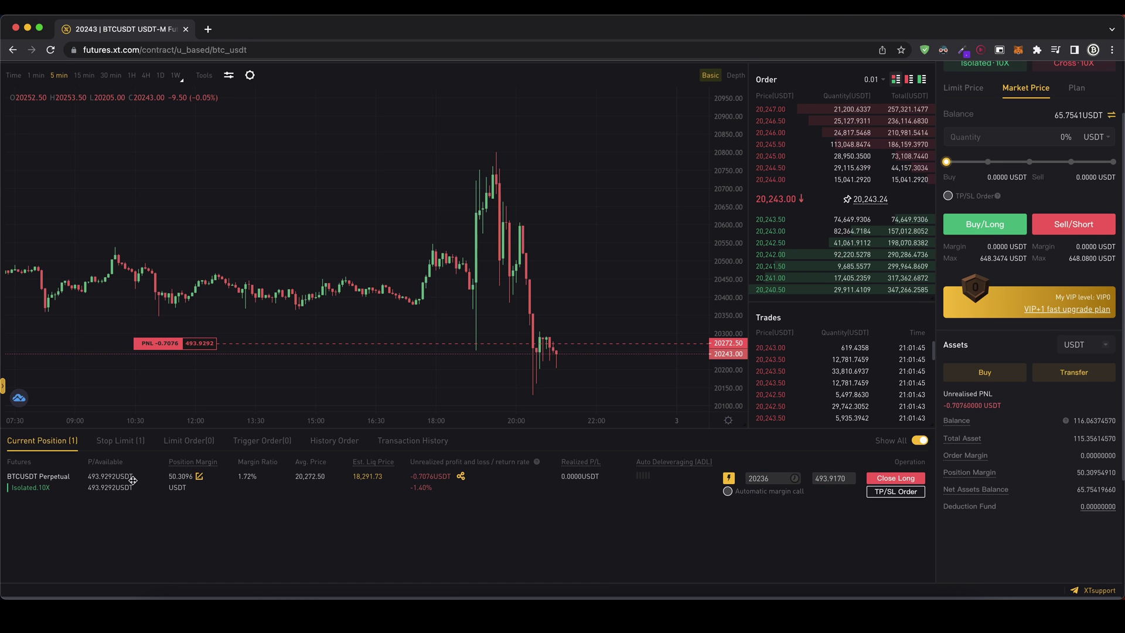
left_click(821, 484)
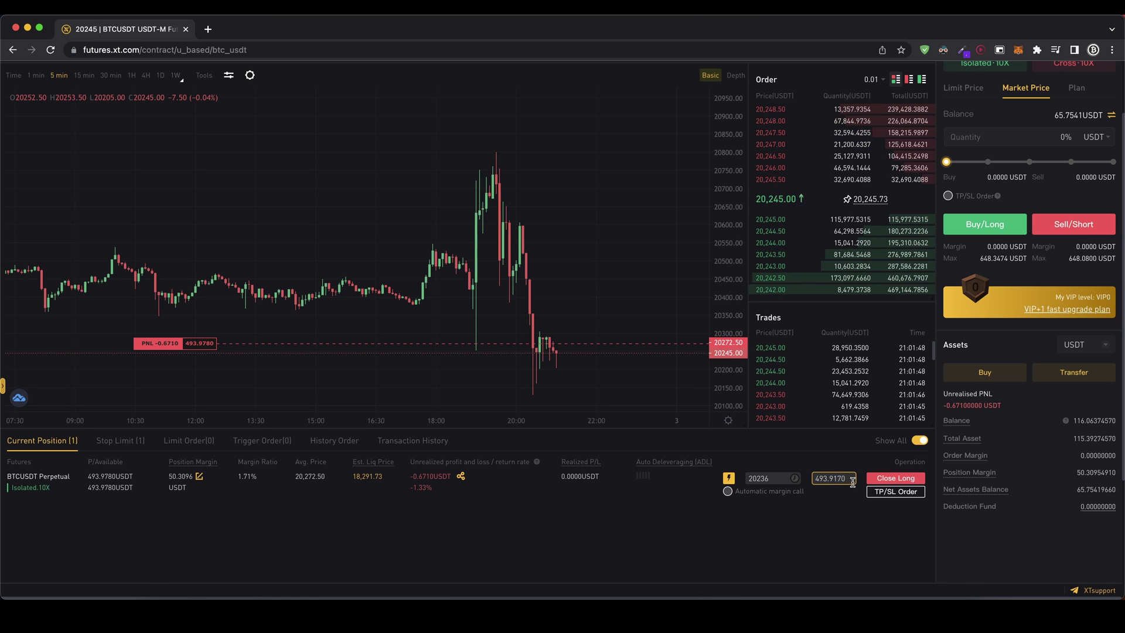
left_click(906, 479)
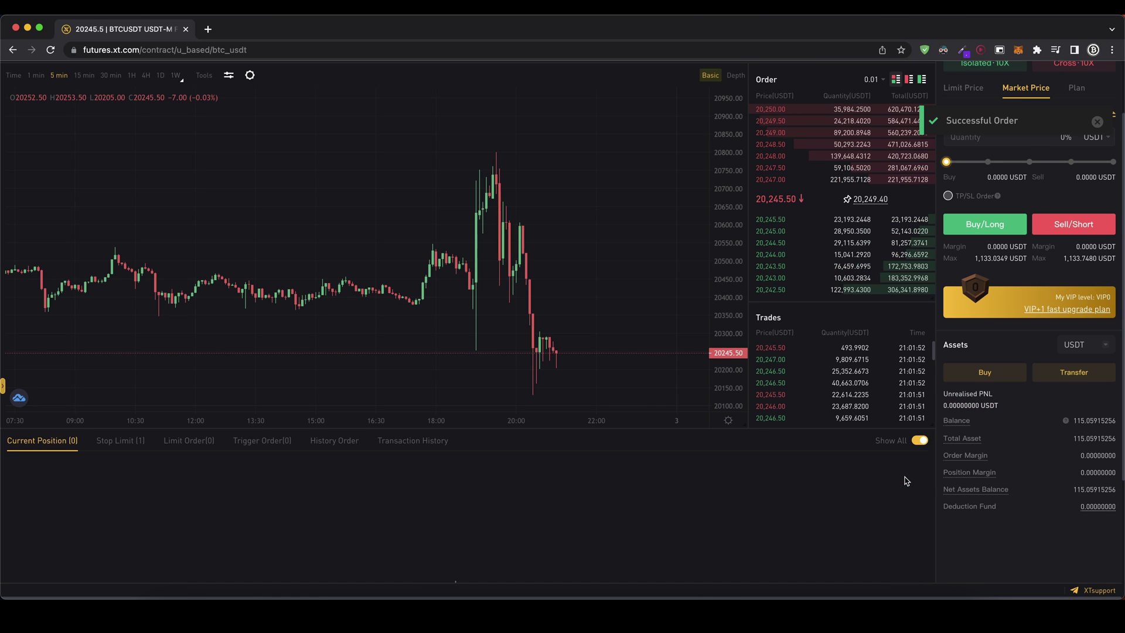